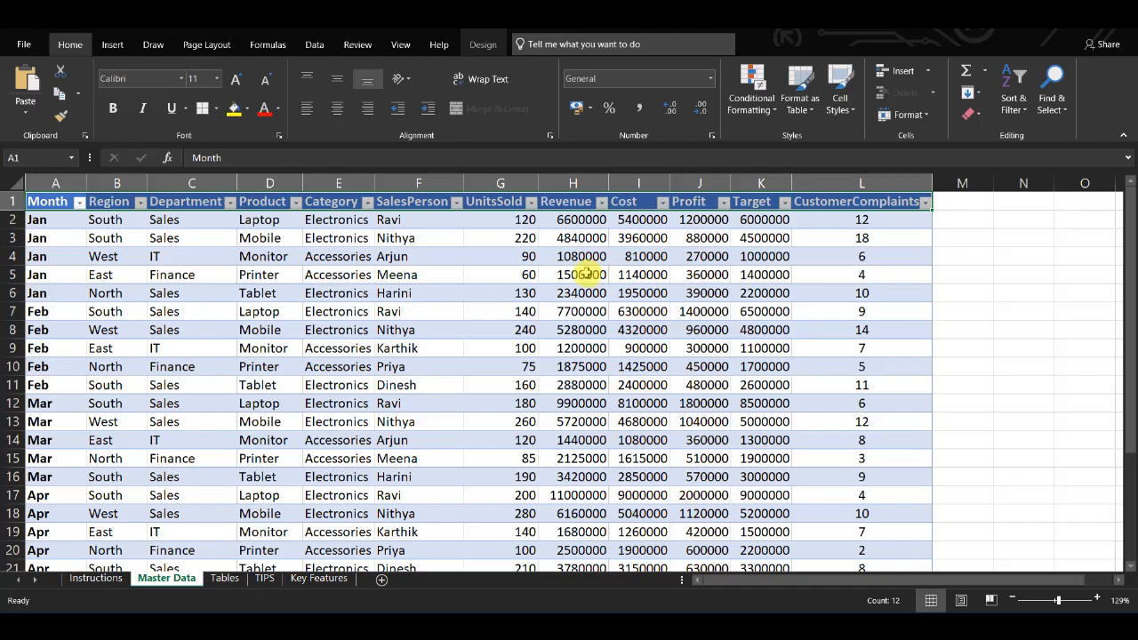
Step: Create a PivotTable from the Compliants table on a new worksheet
{"action": "scroll", "coordinate": [587, 274], "scroll_direction": "down", "scroll_amount": 3}
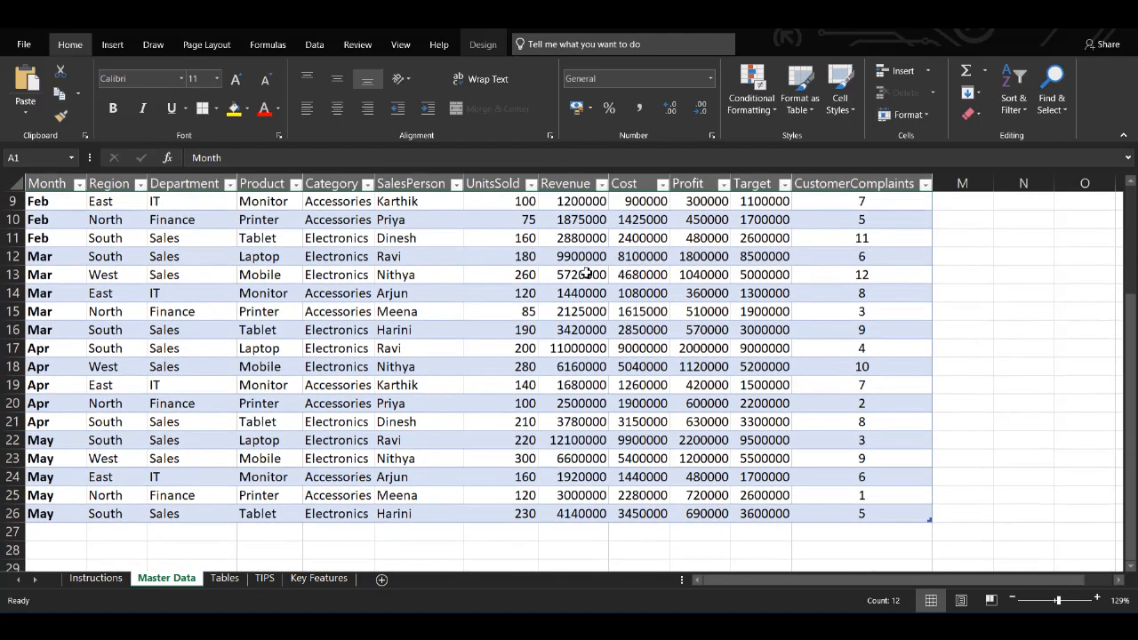
{"action": "scroll", "coordinate": [587, 274], "scroll_direction": "up", "scroll_amount": 3}
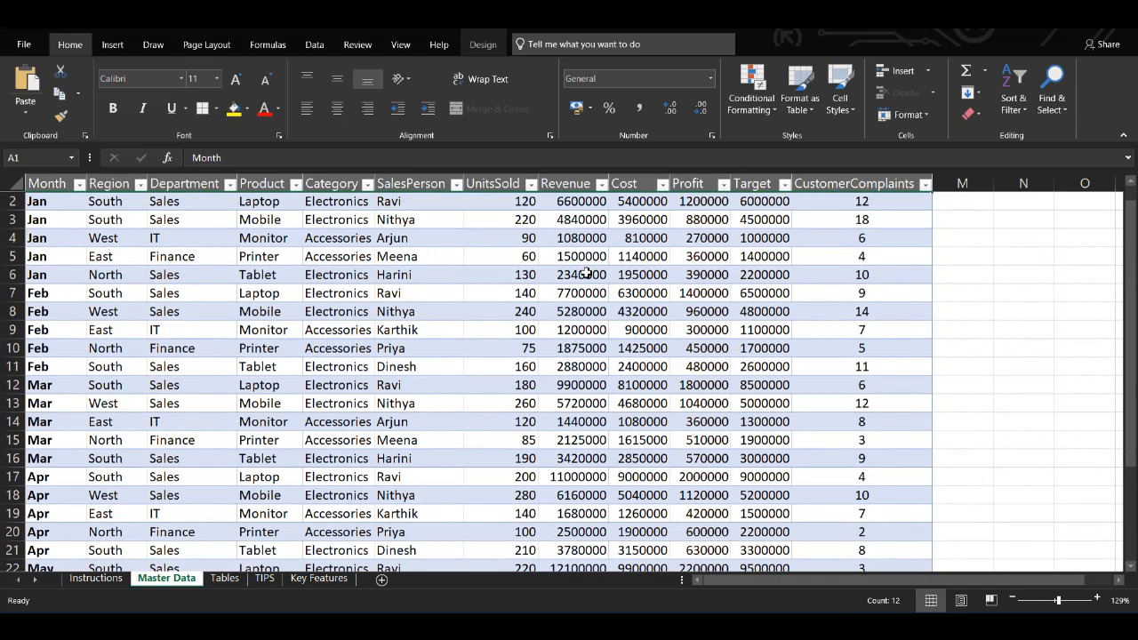
{"action": "left_click", "coordinate": [527, 256]}
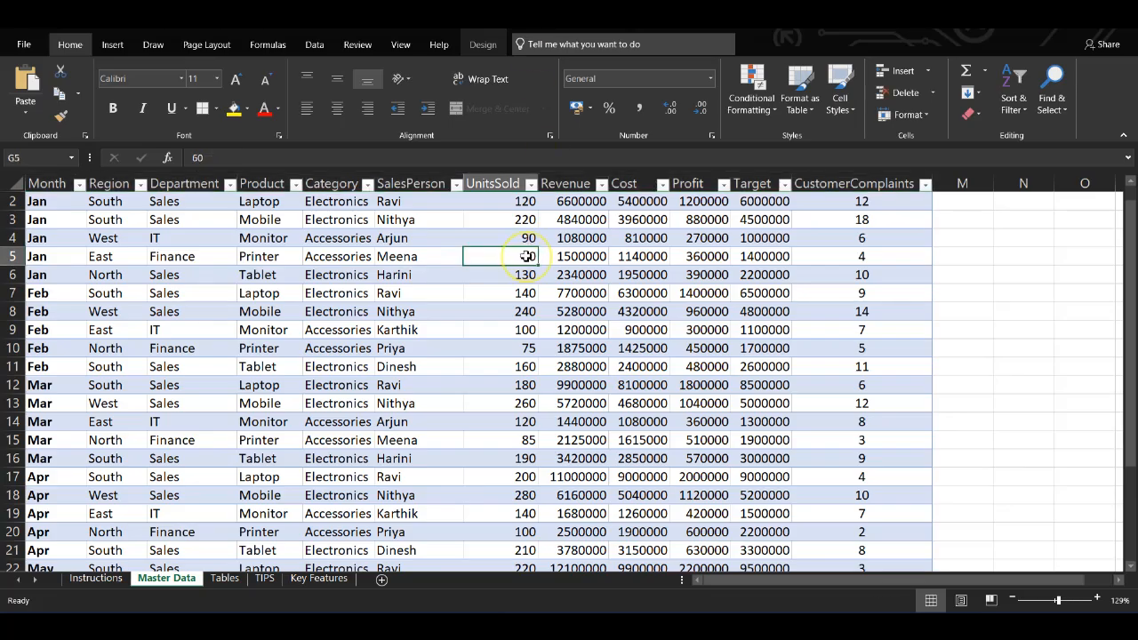
{"action": "scroll", "coordinate": [527, 256], "scroll_direction": "up", "scroll_amount": 1}
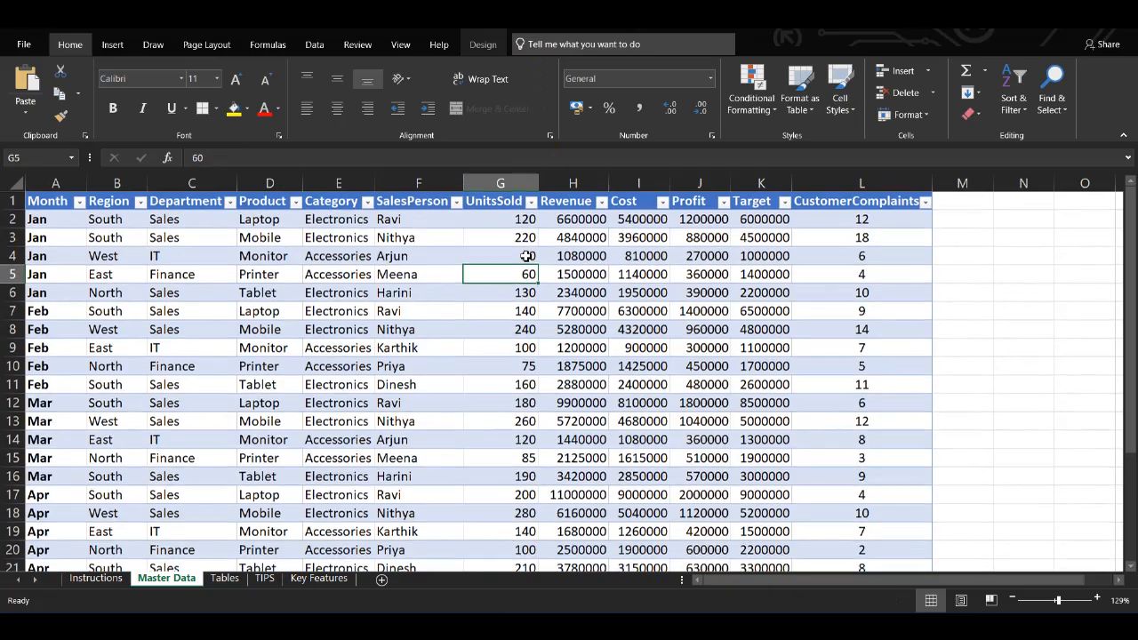
{"action": "left_click", "coordinate": [112, 46]}
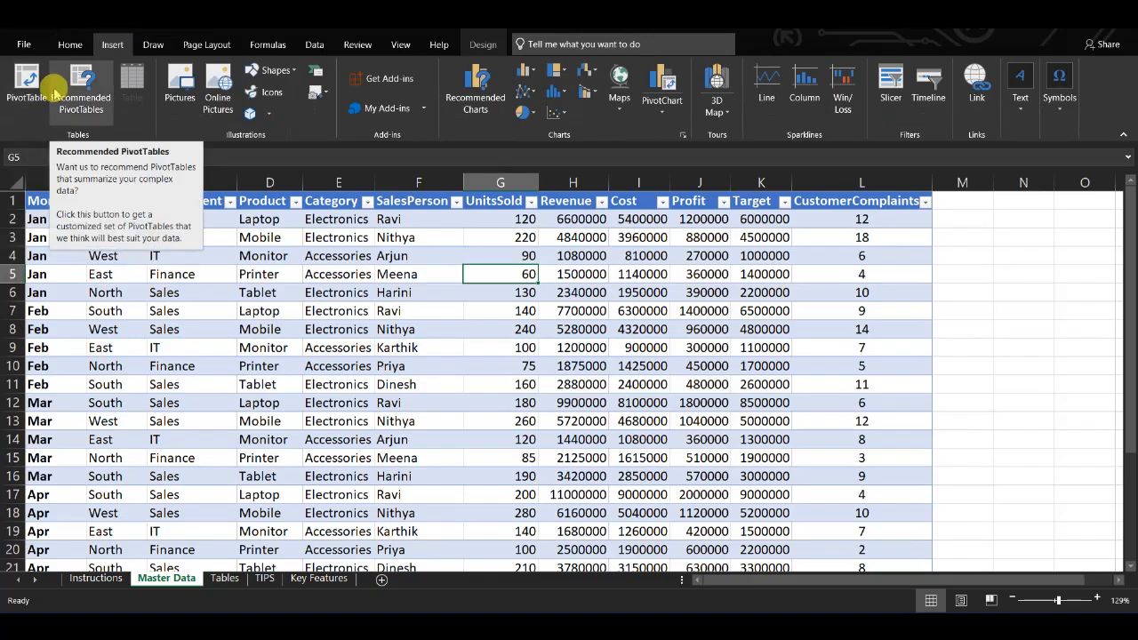
{"action": "left_click", "coordinate": [69, 107]}
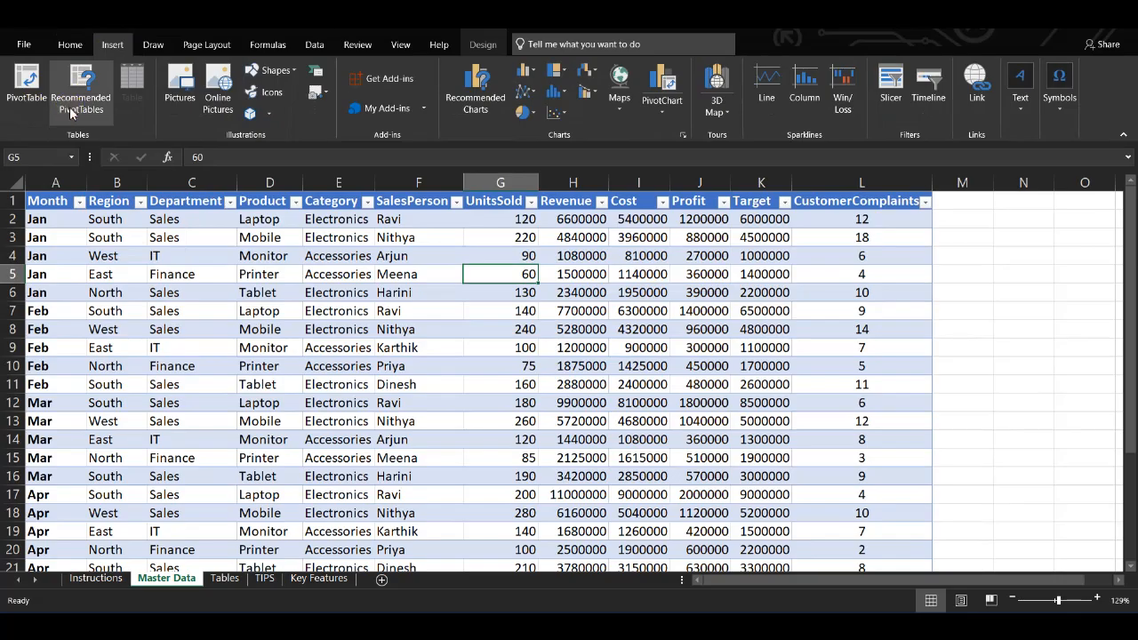
{"action": "left_click", "coordinate": [15, 102]}
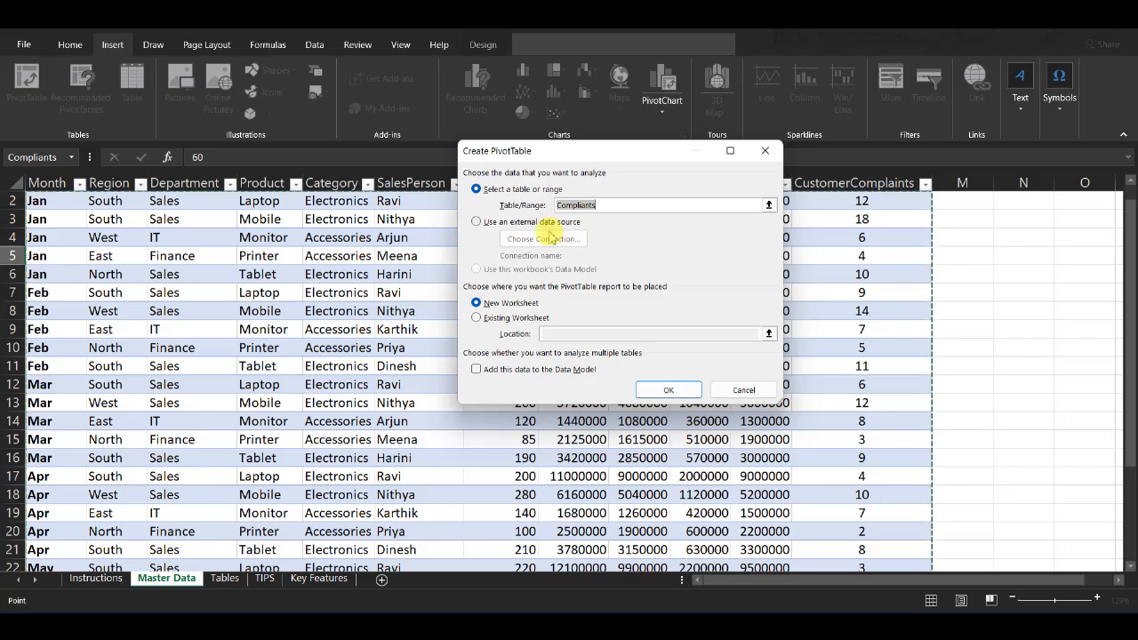
{"action": "left_click", "coordinate": [658, 397]}
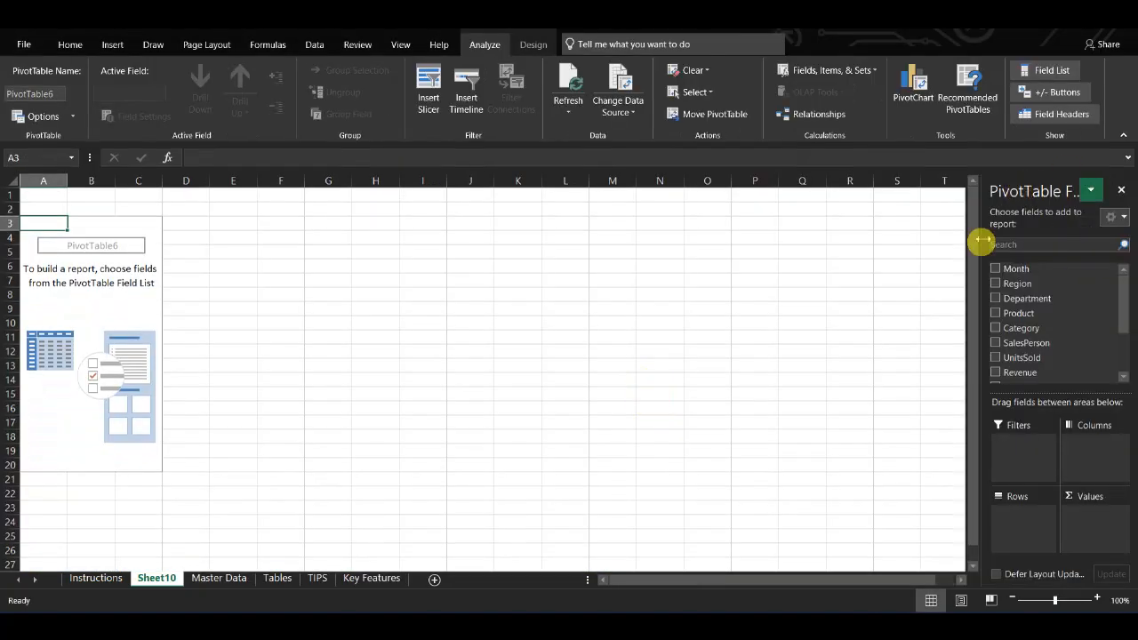
Step: Widen the PivotTable Fields pane and add Department as the row field
{"action": "left_click_drag", "start_coordinate": [978, 240], "coordinate": [703, 241]}
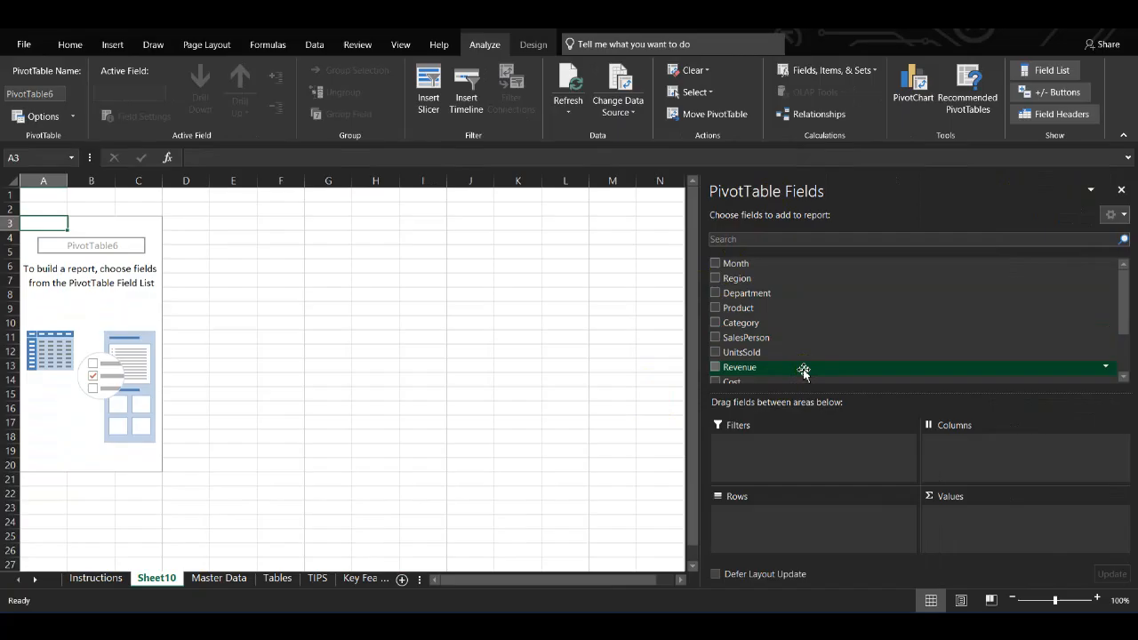
{"action": "scroll", "coordinate": [804, 372], "scroll_direction": "down", "scroll_amount": 2}
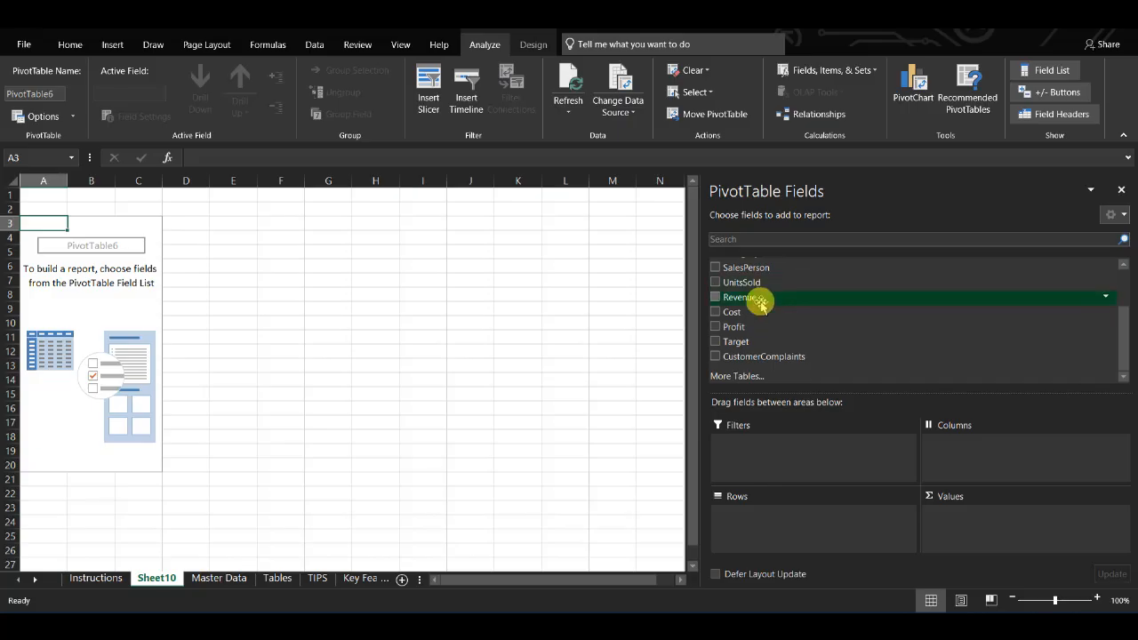
{"action": "scroll", "coordinate": [756, 298], "scroll_direction": "up", "scroll_amount": 3}
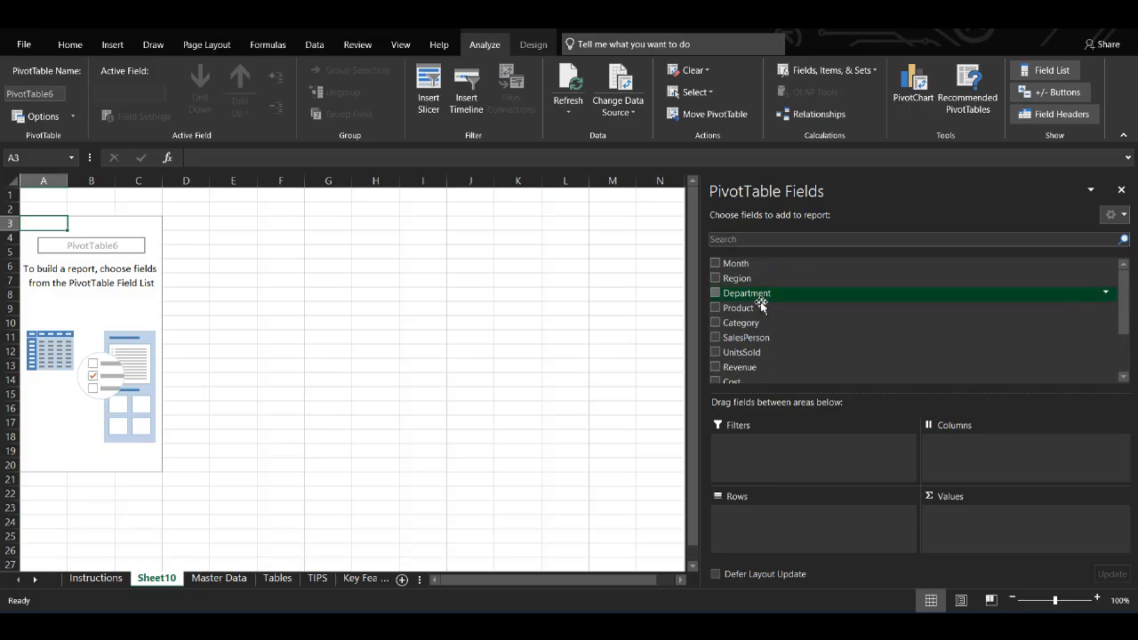
{"action": "left_click", "coordinate": [714, 298]}
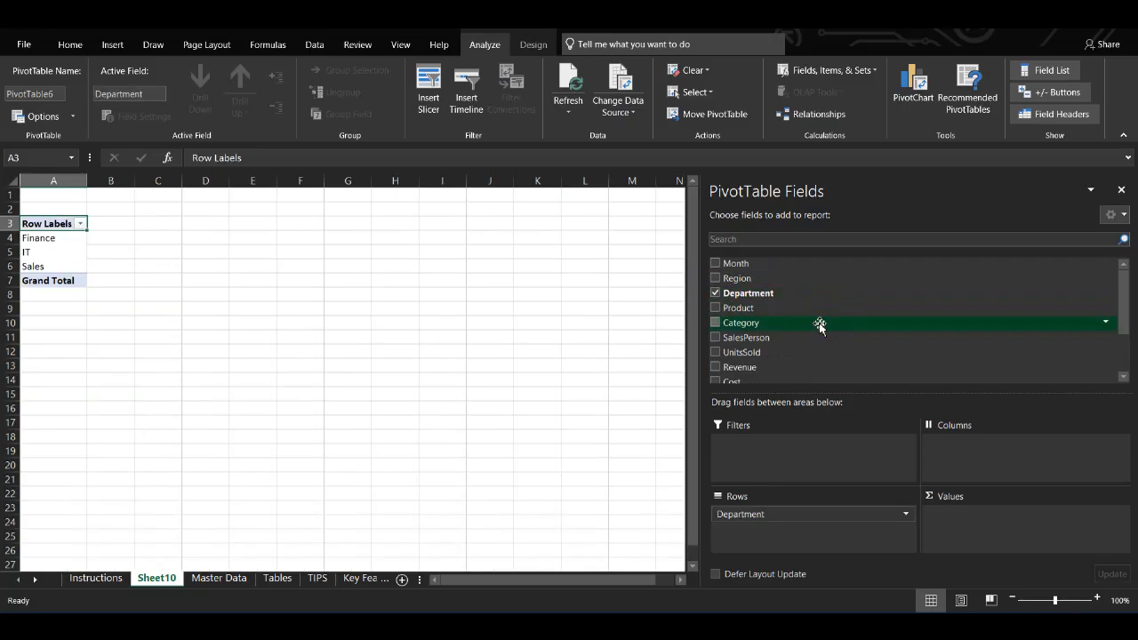
Step: Add Revenue and CustomerComplaints to the pivot table's values
{"action": "scroll", "coordinate": [814, 325], "scroll_direction": "down", "scroll_amount": 3}
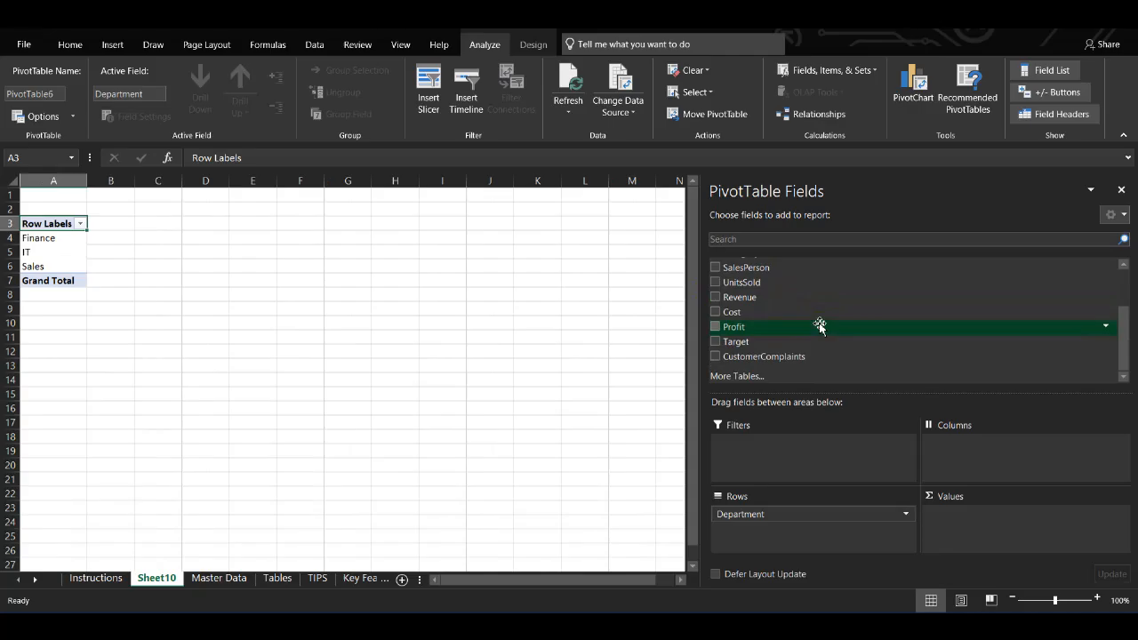
{"action": "left_click", "coordinate": [716, 299]}
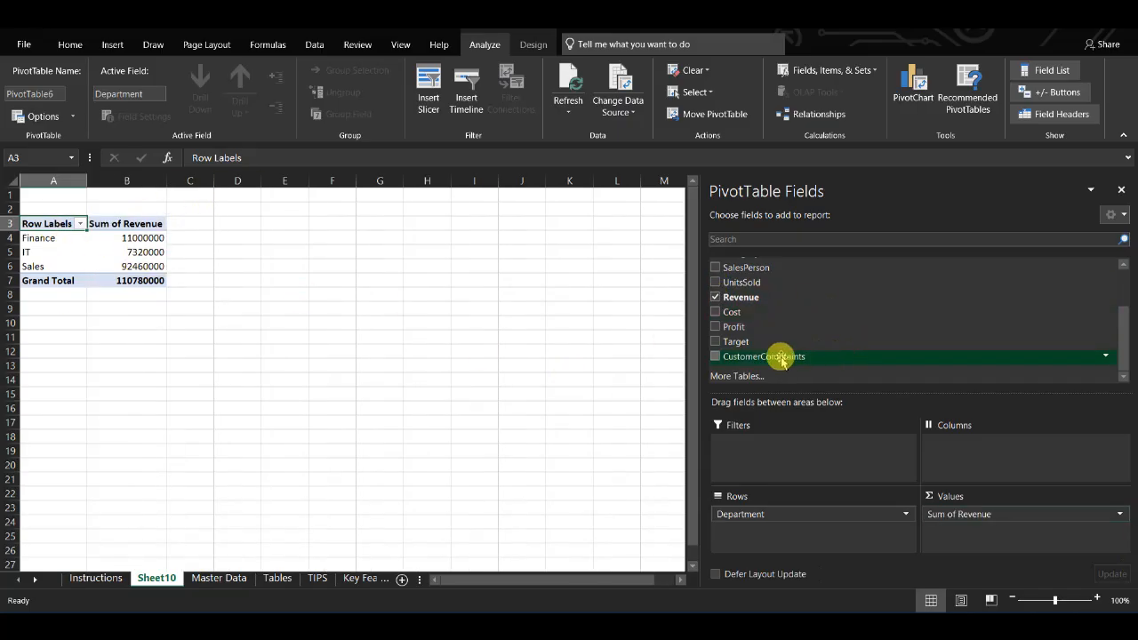
{"action": "left_click", "coordinate": [714, 357]}
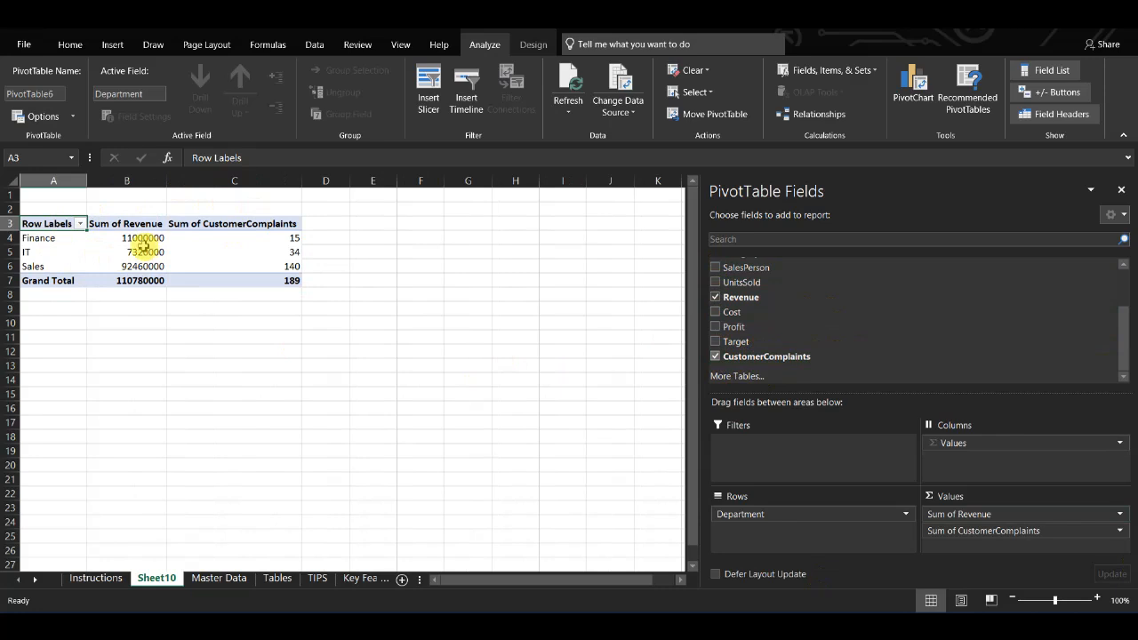
Step: Add Month as a second row field beneath Department
{"action": "scroll", "coordinate": [143, 246], "scroll_direction": "up", "scroll_amount": 2}
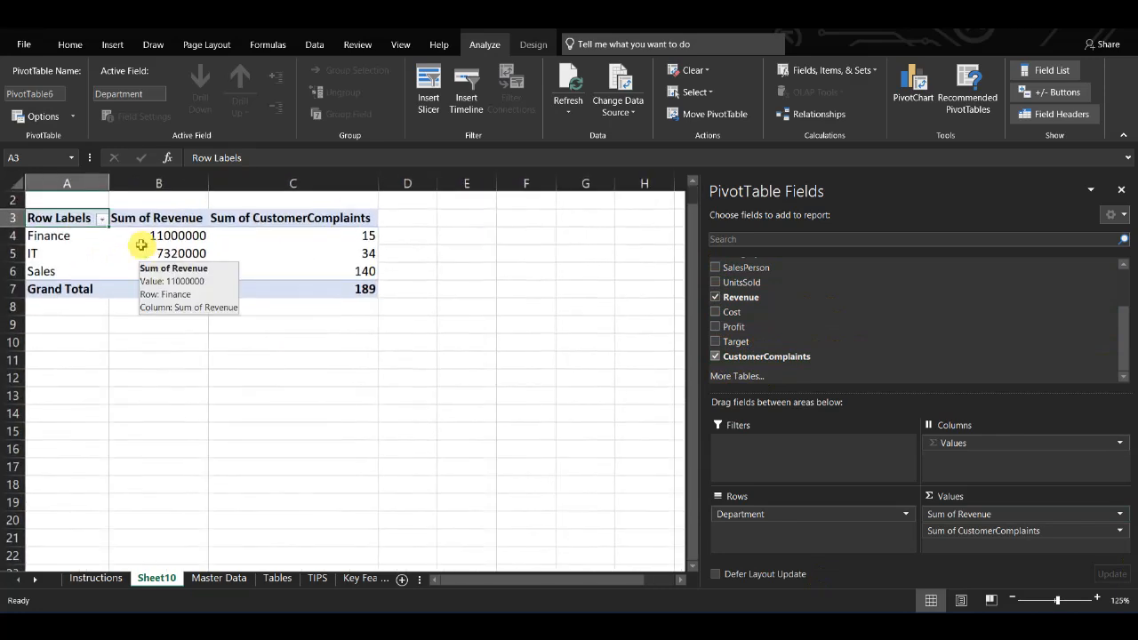
{"action": "scroll", "coordinate": [140, 245], "scroll_direction": "up", "scroll_amount": 3}
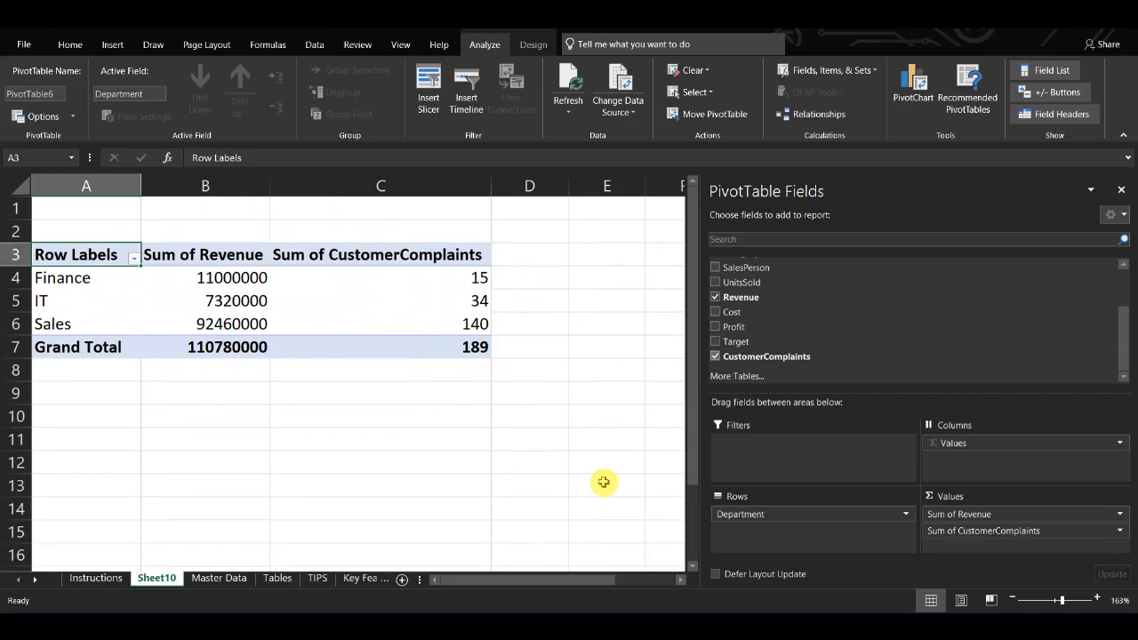
{"action": "scroll", "coordinate": [829, 315], "scroll_direction": "up", "scroll_amount": 2}
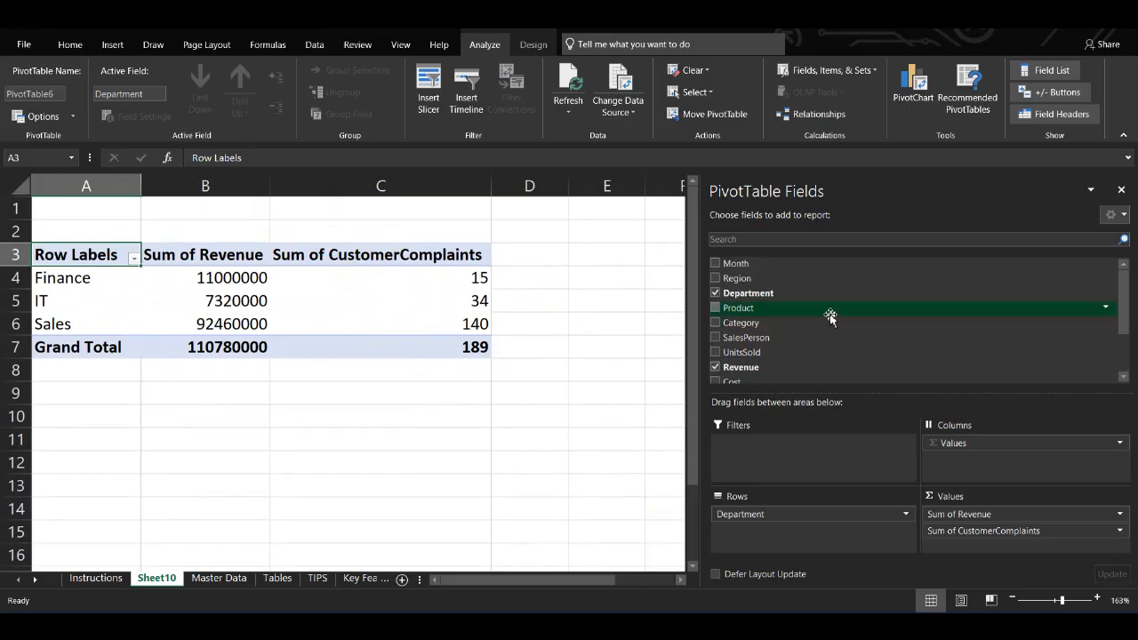
{"action": "left_click", "coordinate": [716, 264]}
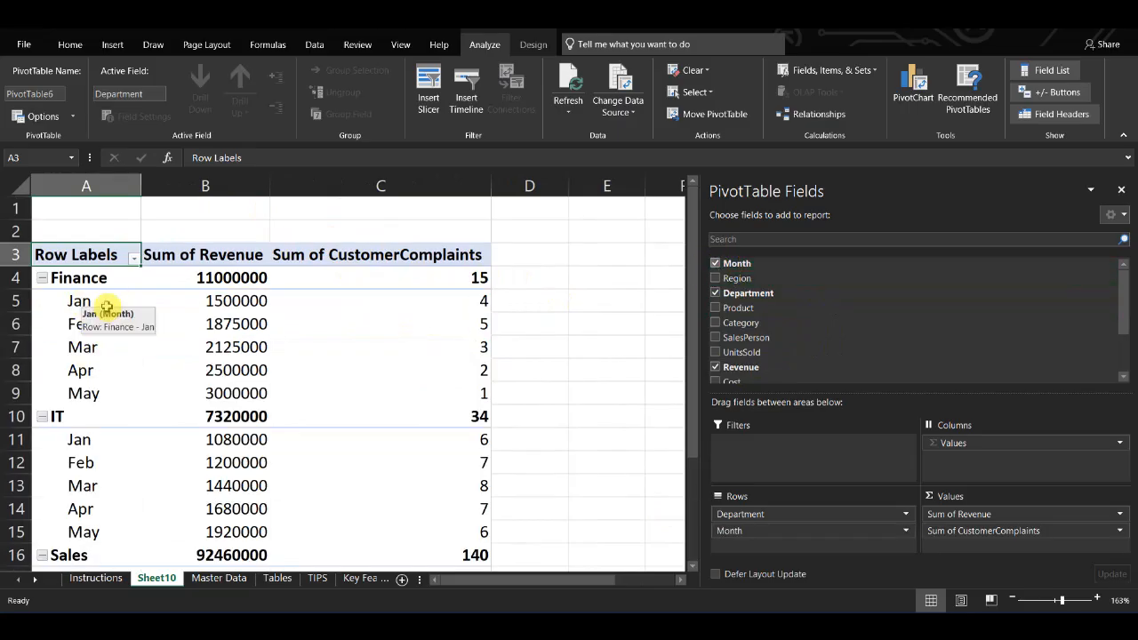
Step: Add Profit to the pivot table's values
{"action": "left_click", "coordinate": [101, 308]}
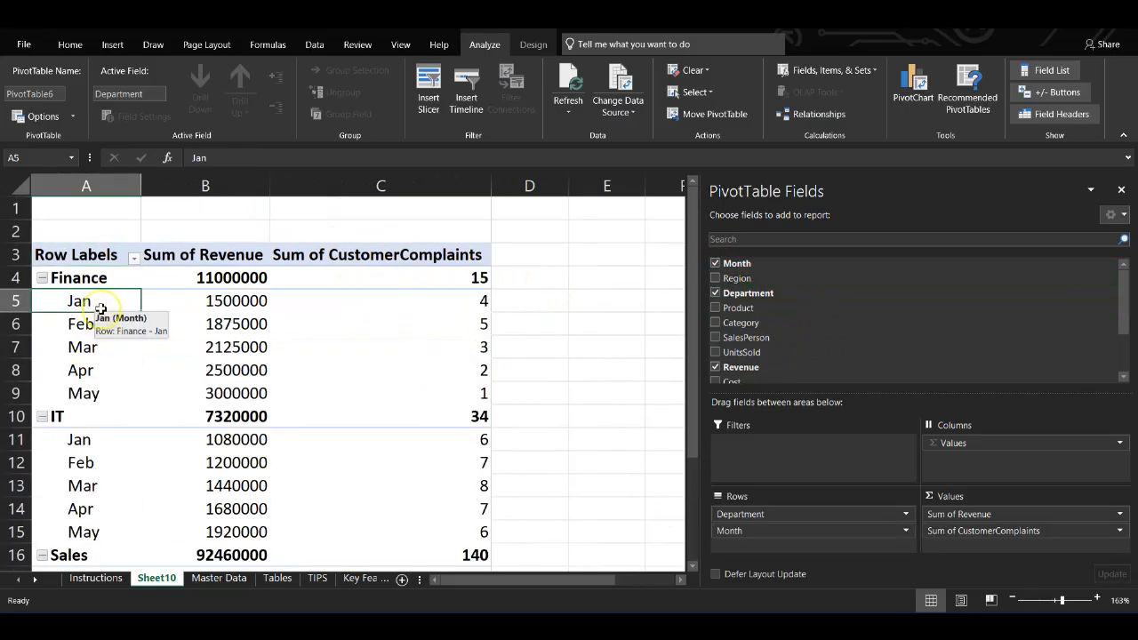
{"action": "left_click", "coordinate": [475, 306]}
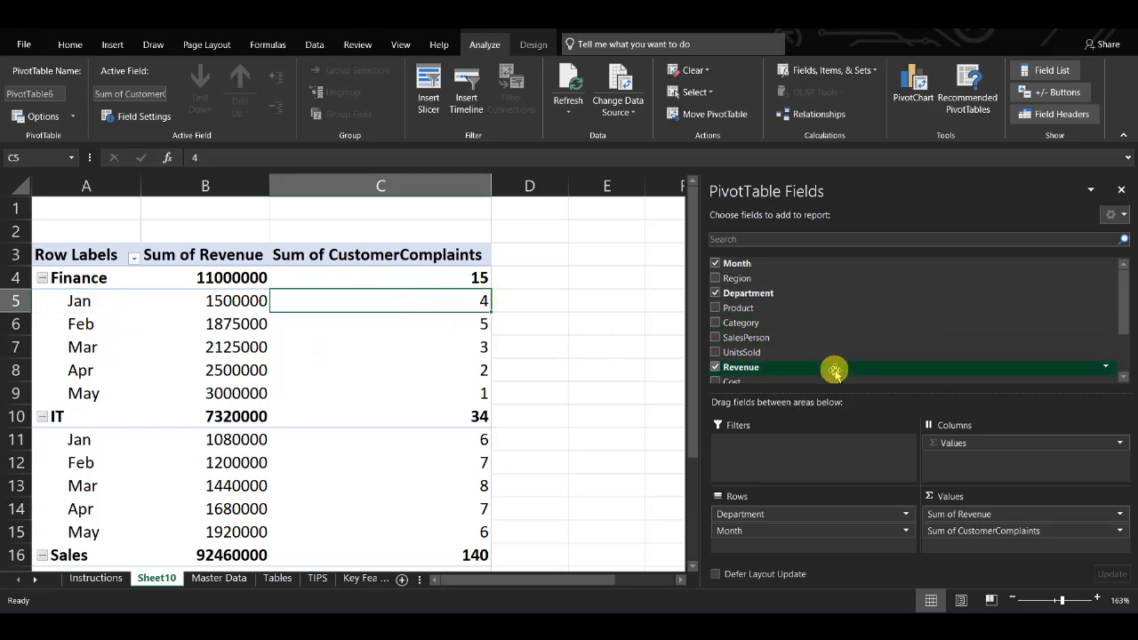
{"action": "scroll", "coordinate": [835, 372], "scroll_direction": "down", "scroll_amount": 3}
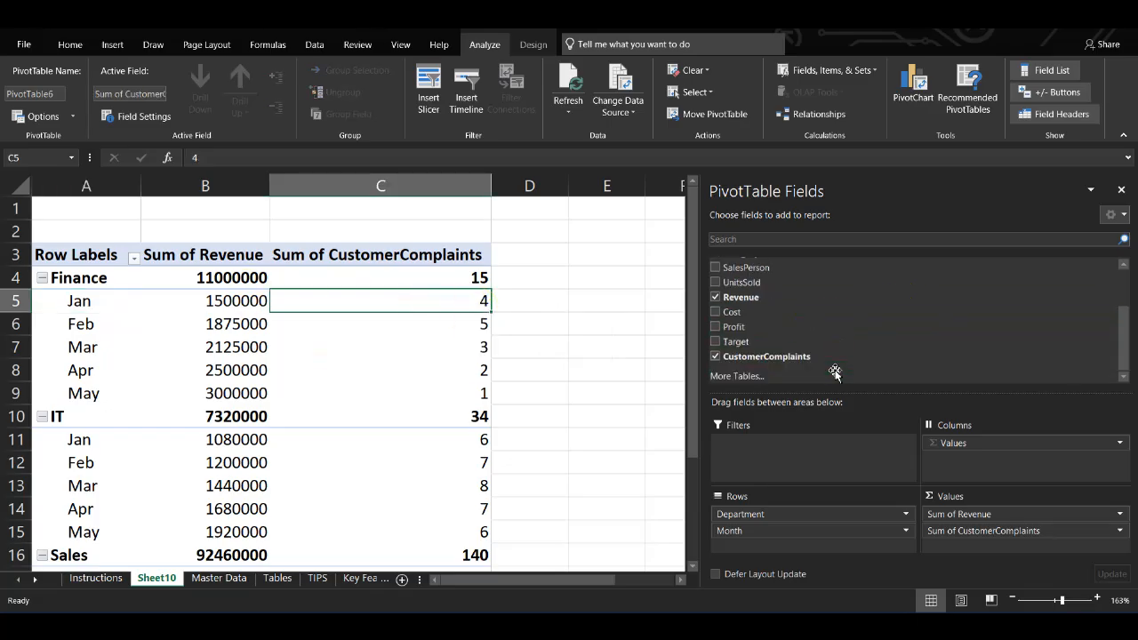
{"action": "left_click", "coordinate": [715, 328]}
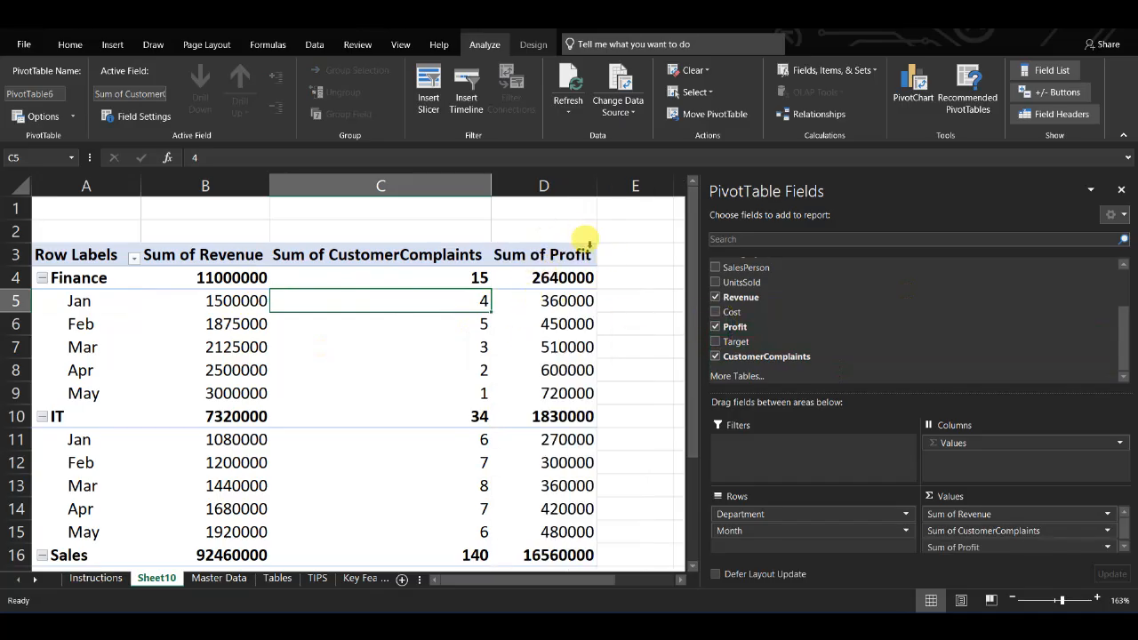
Step: Review the pivot table's department and month totals, then close the PivotTable Fields pane
{"action": "scroll", "coordinate": [530, 345], "scroll_direction": "down", "scroll_amount": 1}
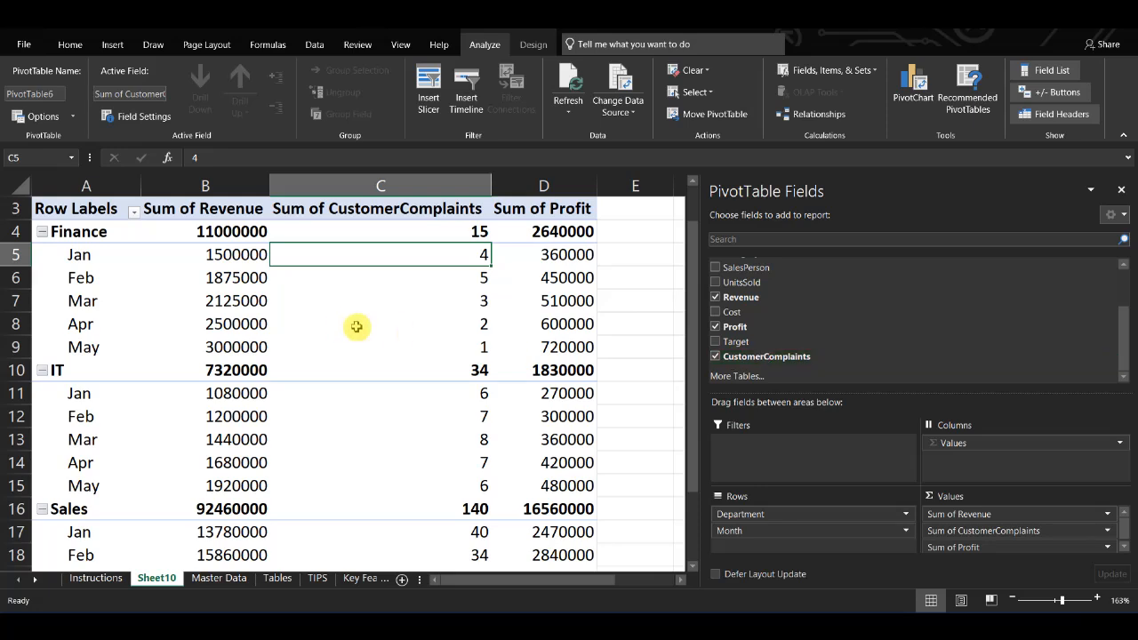
{"action": "scroll", "coordinate": [400, 342], "scroll_direction": "down", "scroll_amount": 3}
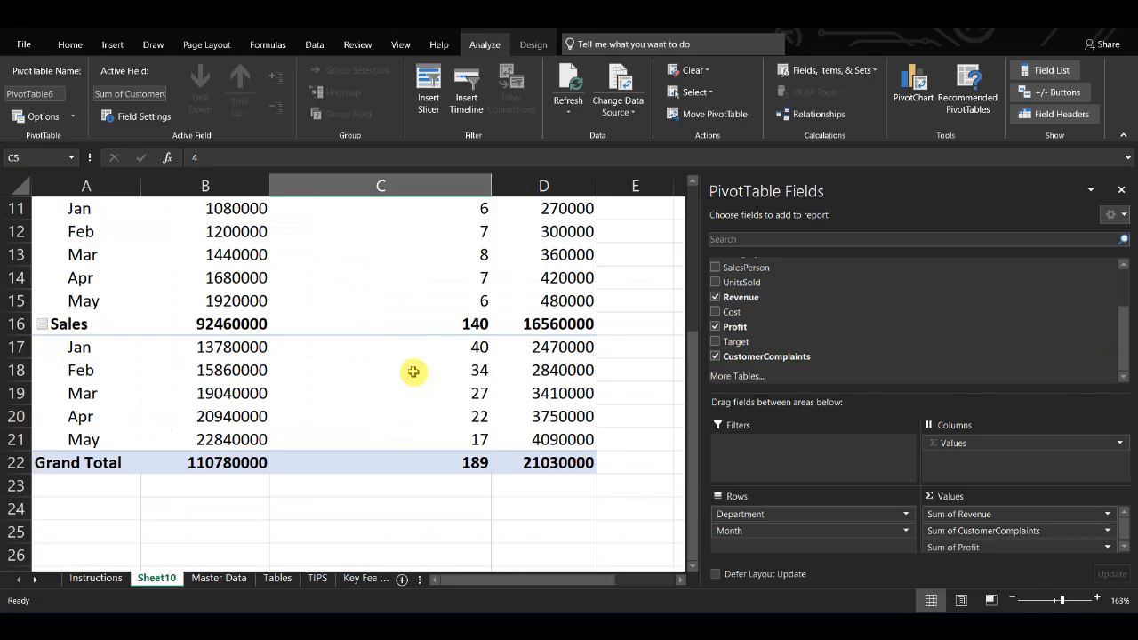
{"action": "scroll", "coordinate": [414, 371], "scroll_direction": "up", "scroll_amount": 2}
{"action": "scroll", "coordinate": [413, 372], "scroll_direction": "up", "scroll_amount": 2}
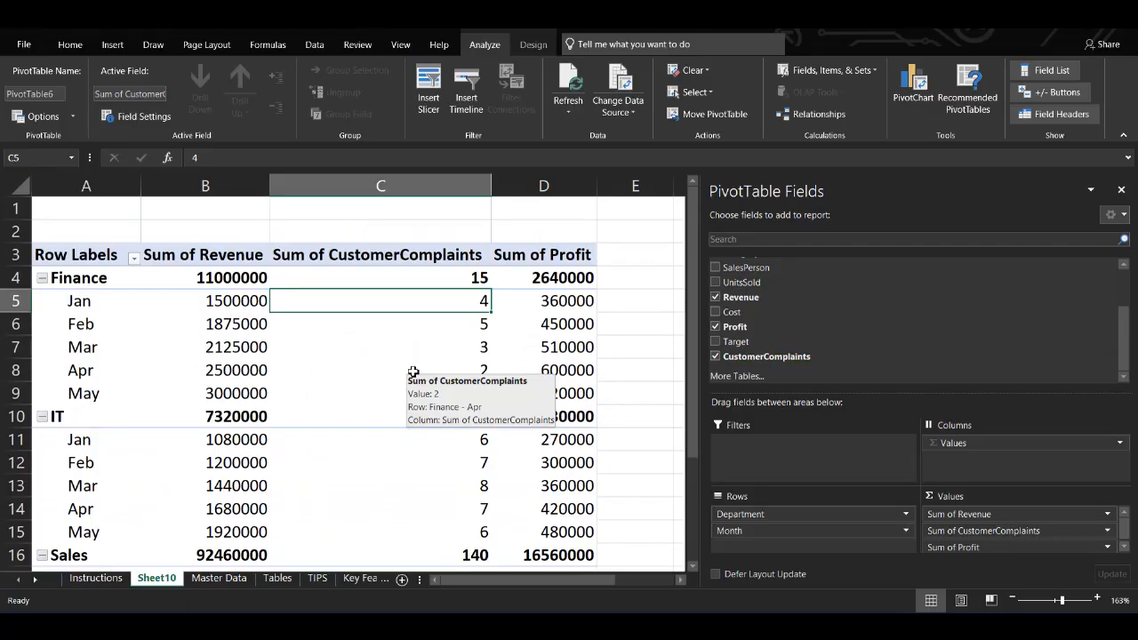
{"action": "left_click", "coordinate": [414, 372]}
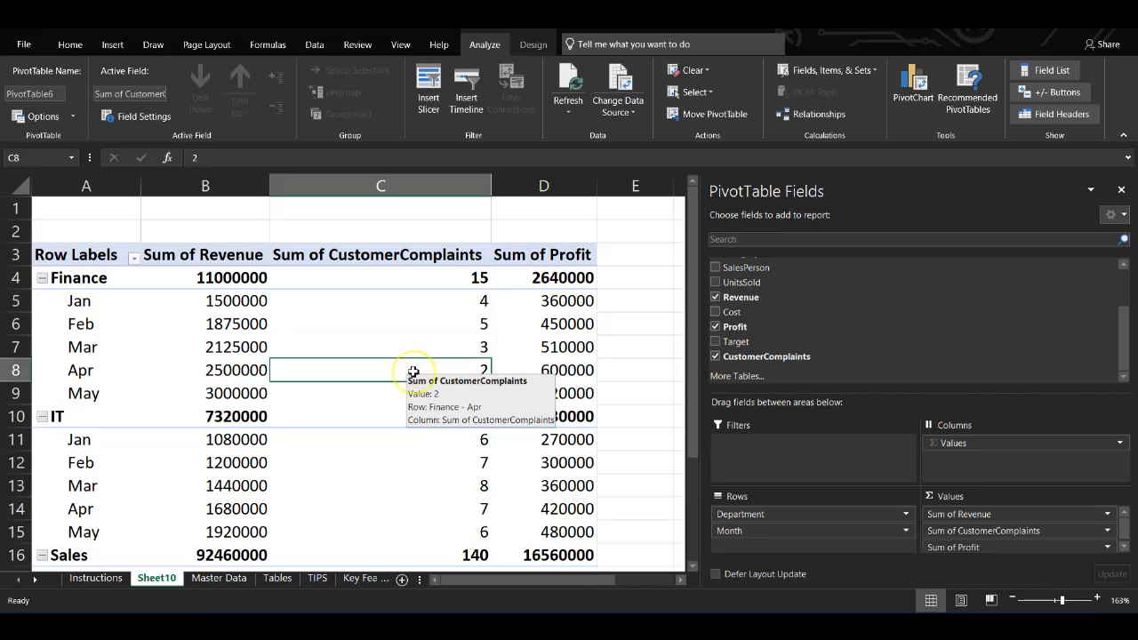
{"action": "left_click", "coordinate": [1118, 191]}
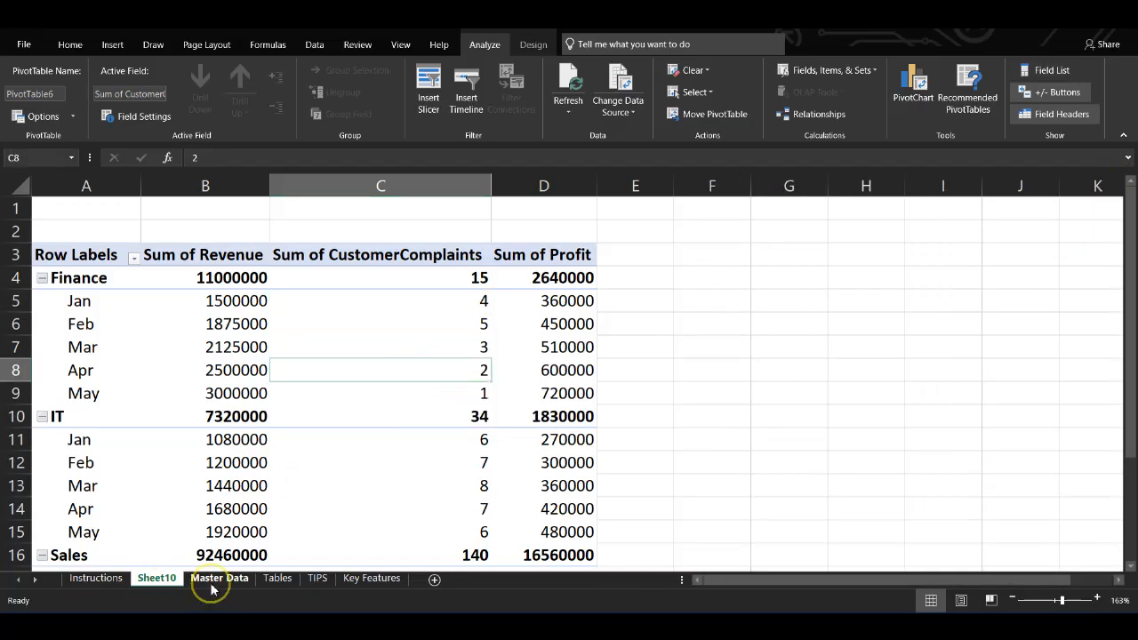
Step: On Master Data, select the table and insert the recommended Sum of Revenue by Region PivotTable
{"action": "left_click", "coordinate": [213, 585]}
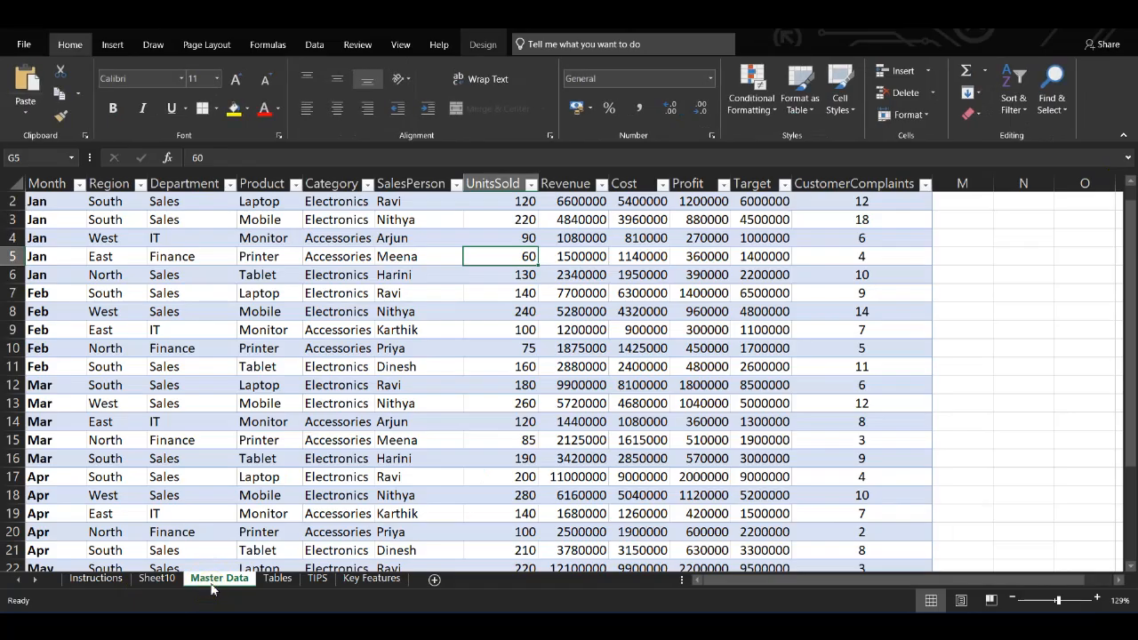
{"action": "left_click", "coordinate": [45, 185]}
{"action": "key", "text": "ctrl+shift+Right"}
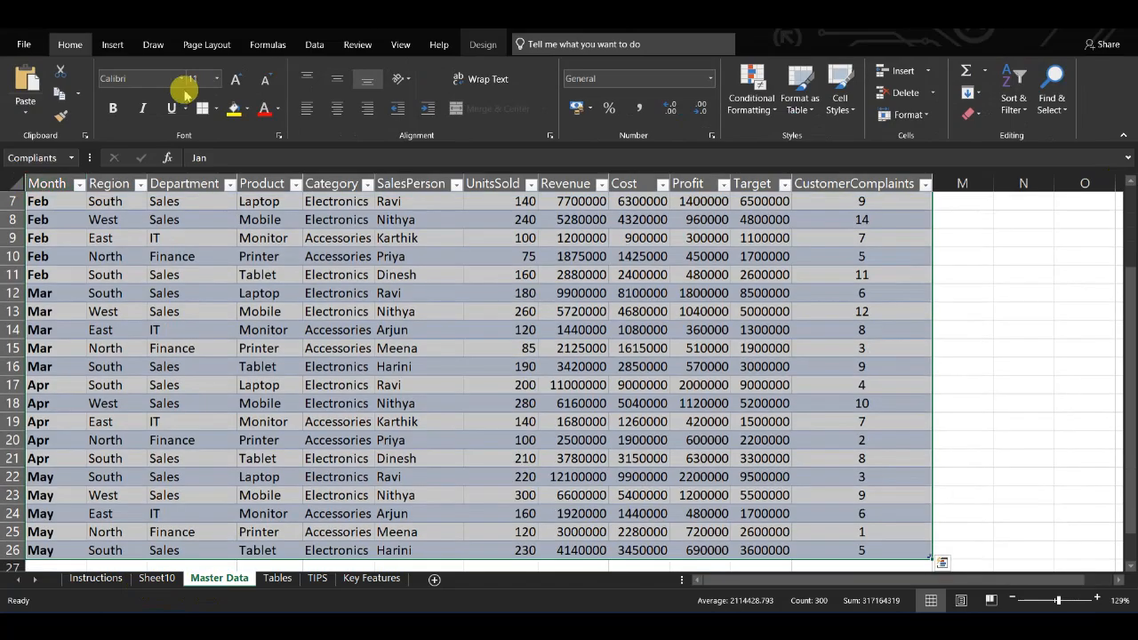
{"action": "left_click", "coordinate": [108, 46]}
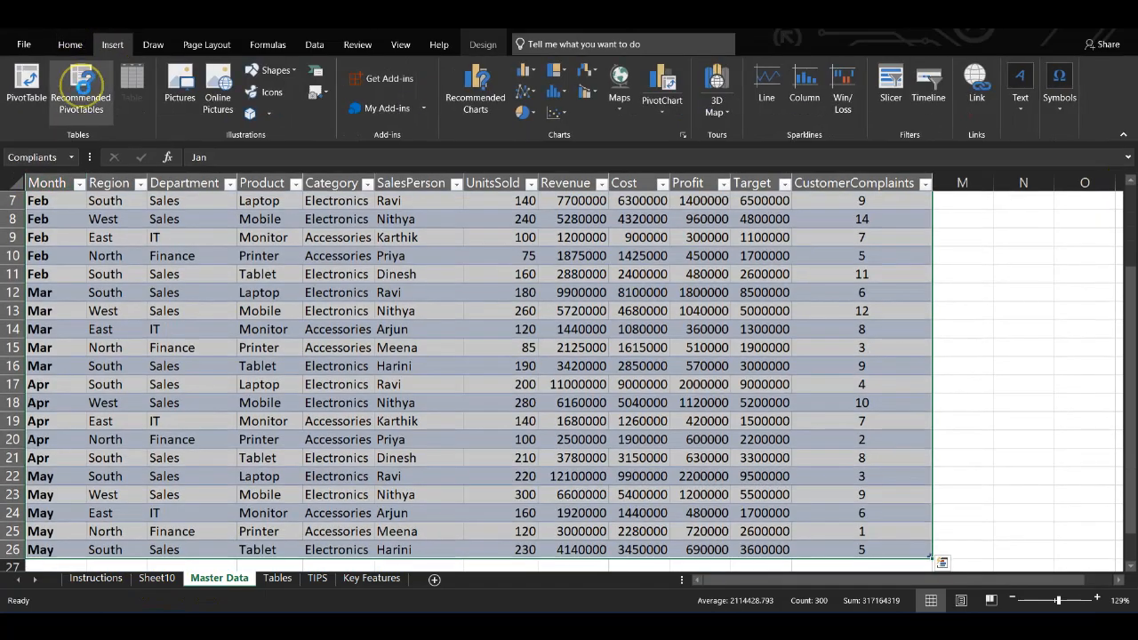
{"action": "left_click", "coordinate": [81, 84]}
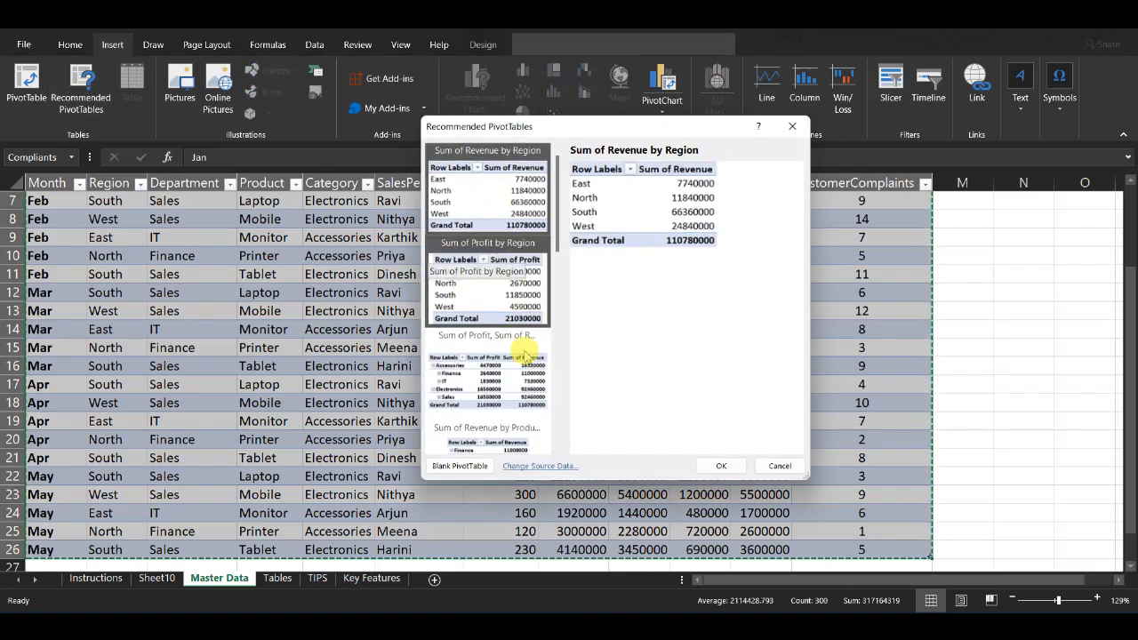
{"action": "scroll", "coordinate": [525, 357], "scroll_direction": "down", "scroll_amount": 7}
{"action": "scroll", "coordinate": [526, 356], "scroll_direction": "up", "scroll_amount": 7}
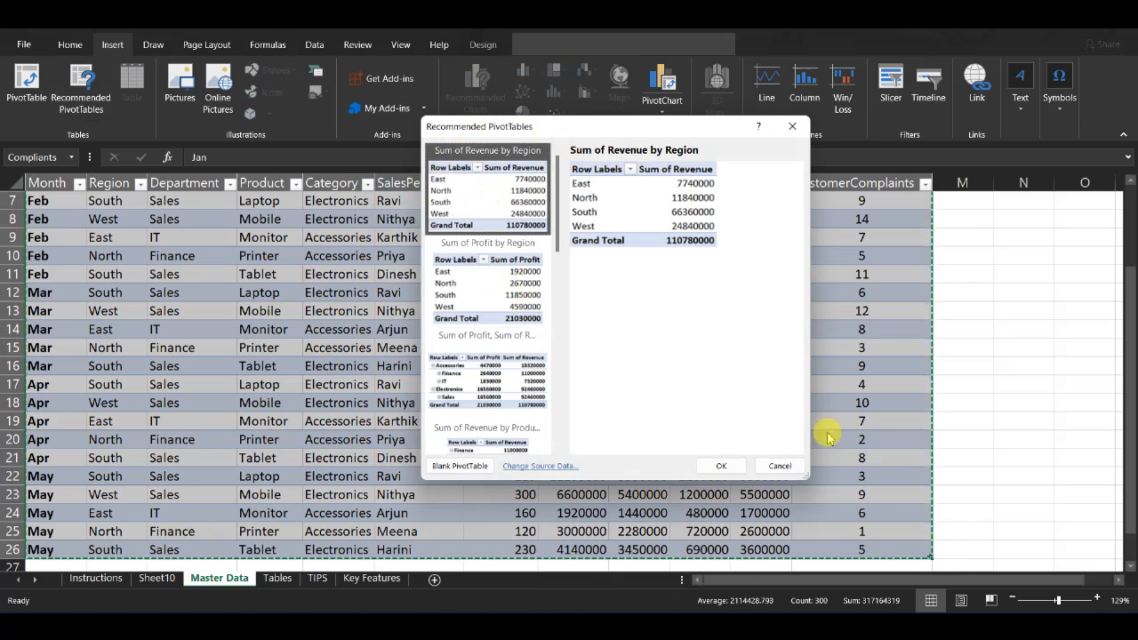
{"action": "left_click", "coordinate": [721, 469]}
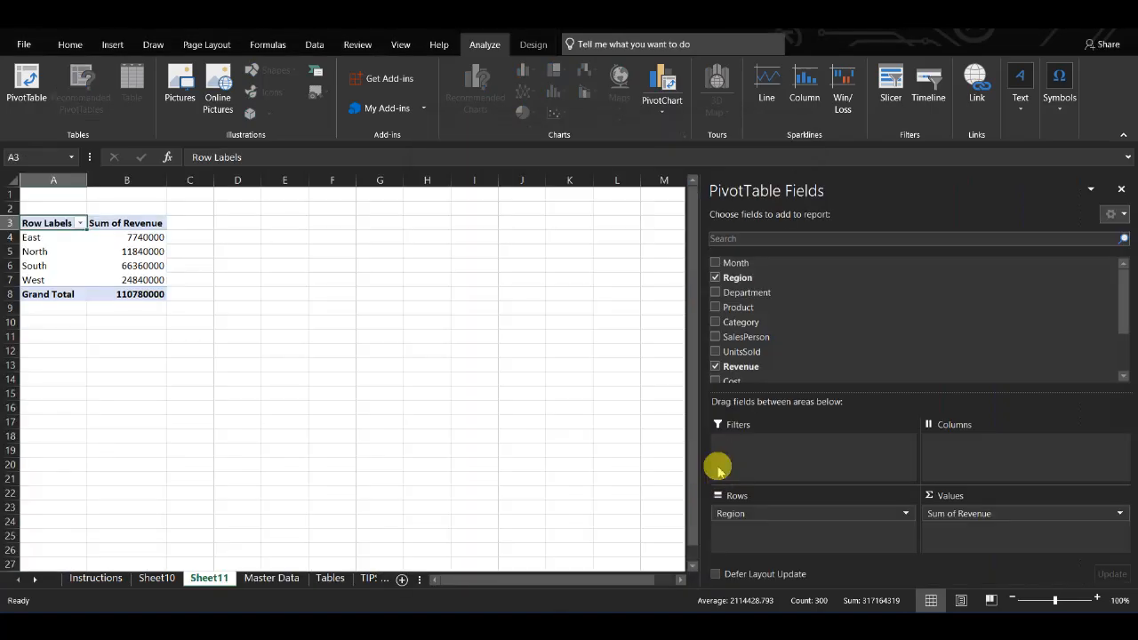
{"action": "left_click", "coordinate": [50, 238]}
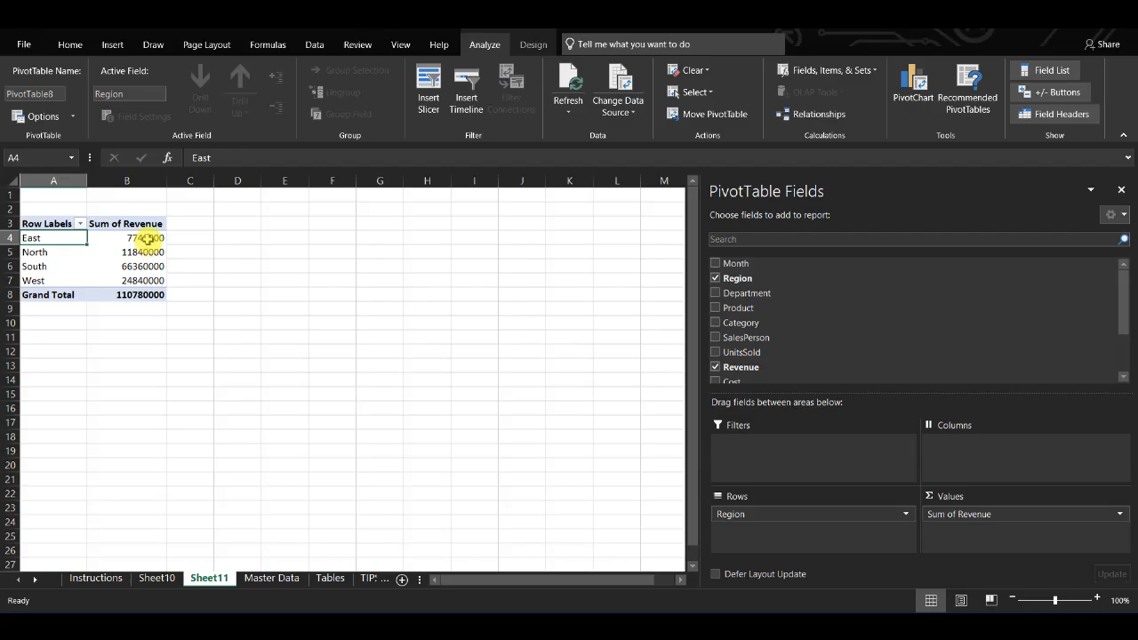
Step: Add Month to the pivot table and move it into the column area
{"action": "left_click", "coordinate": [146, 238]}
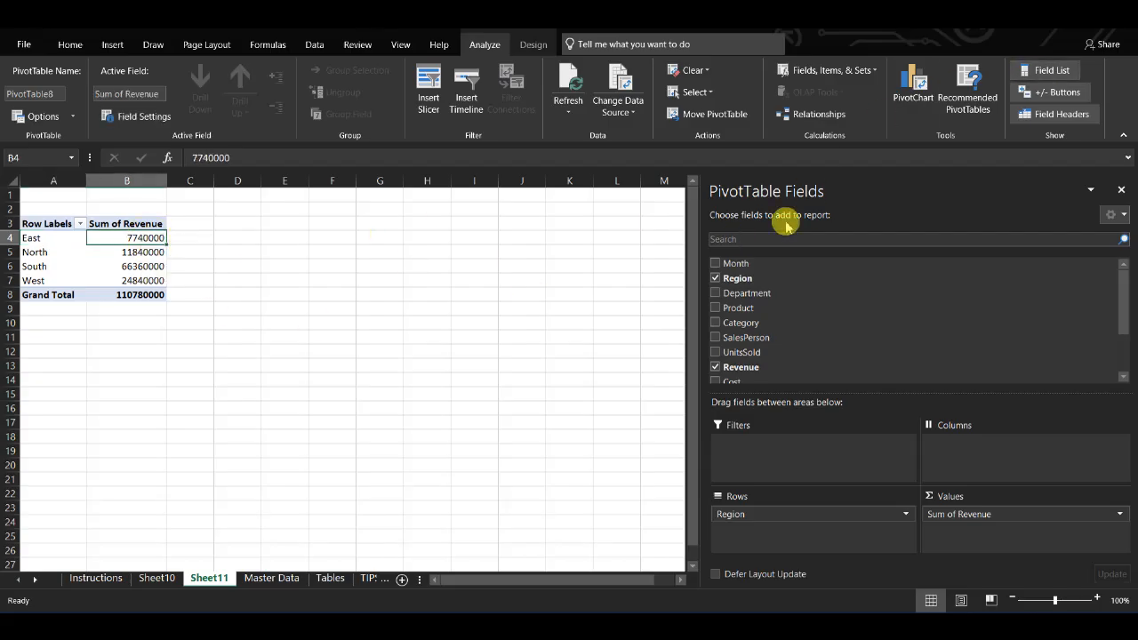
{"action": "left_click", "coordinate": [715, 264]}
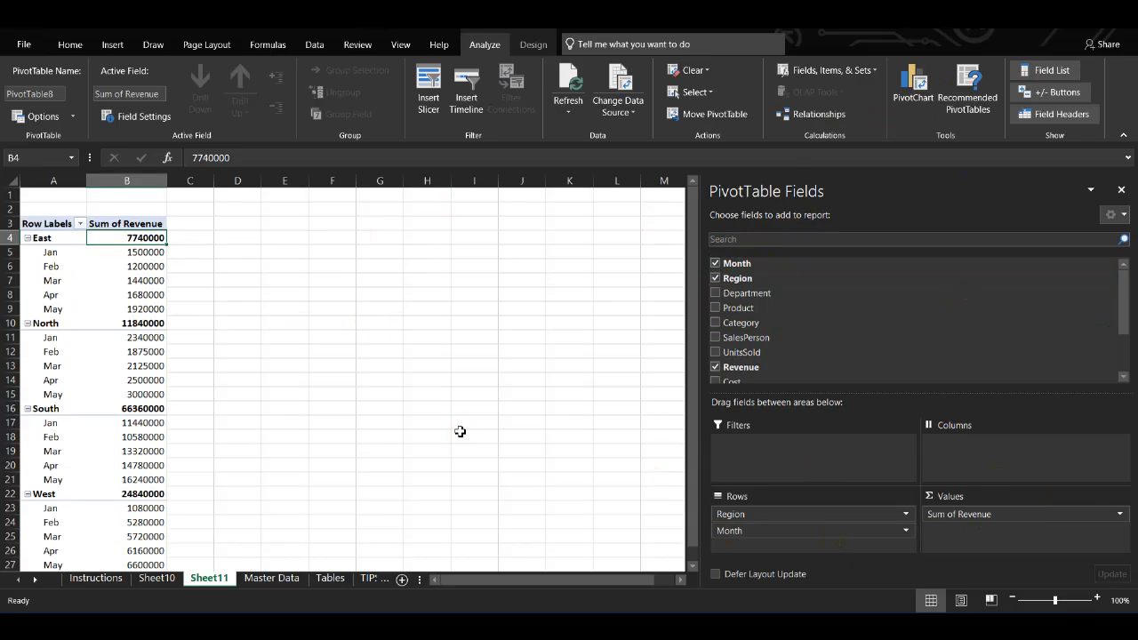
{"action": "left_click", "coordinate": [732, 533]}
{"action": "left_click_drag", "start_coordinate": [735, 538], "coordinate": [983, 445]}
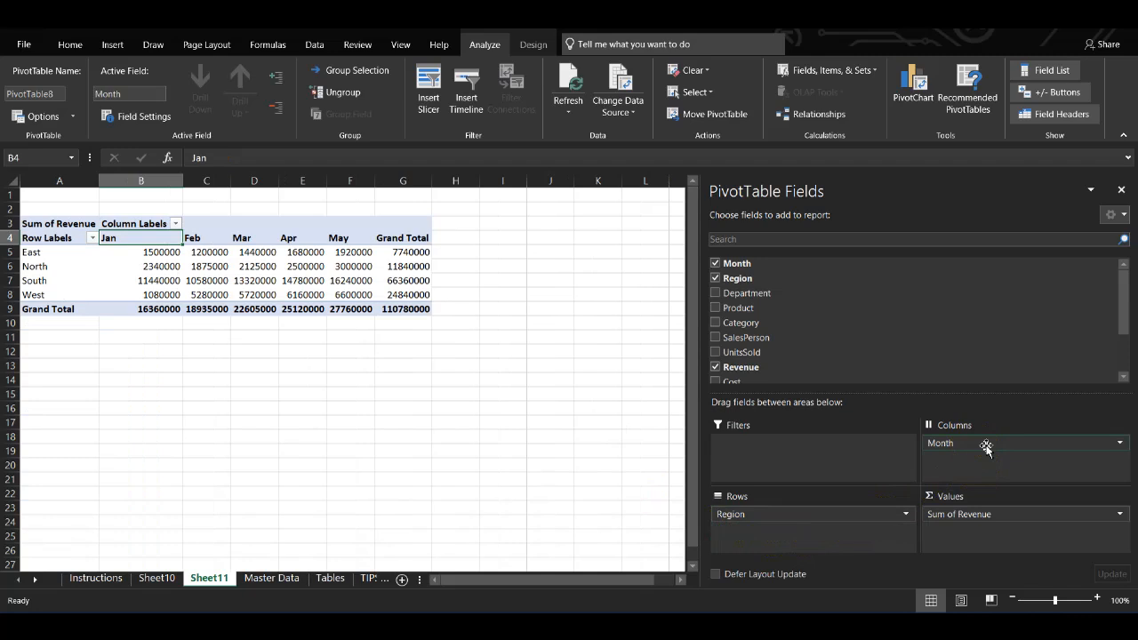
Step: Add Department as a second row field beneath Region
{"action": "left_click", "coordinate": [40, 254]}
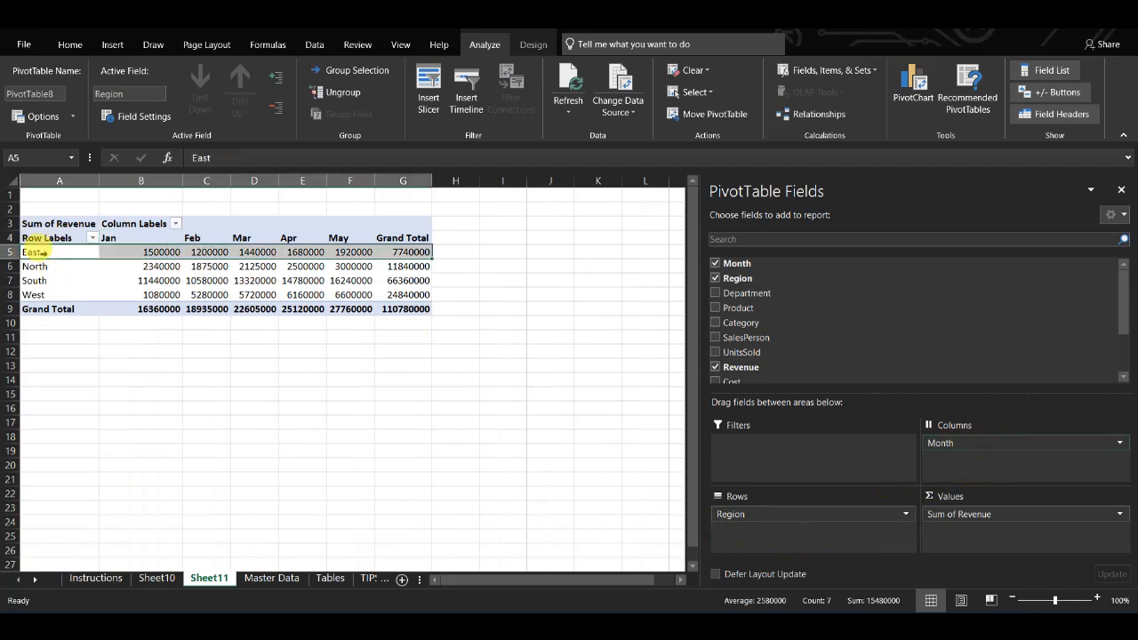
{"action": "left_click", "coordinate": [152, 254]}
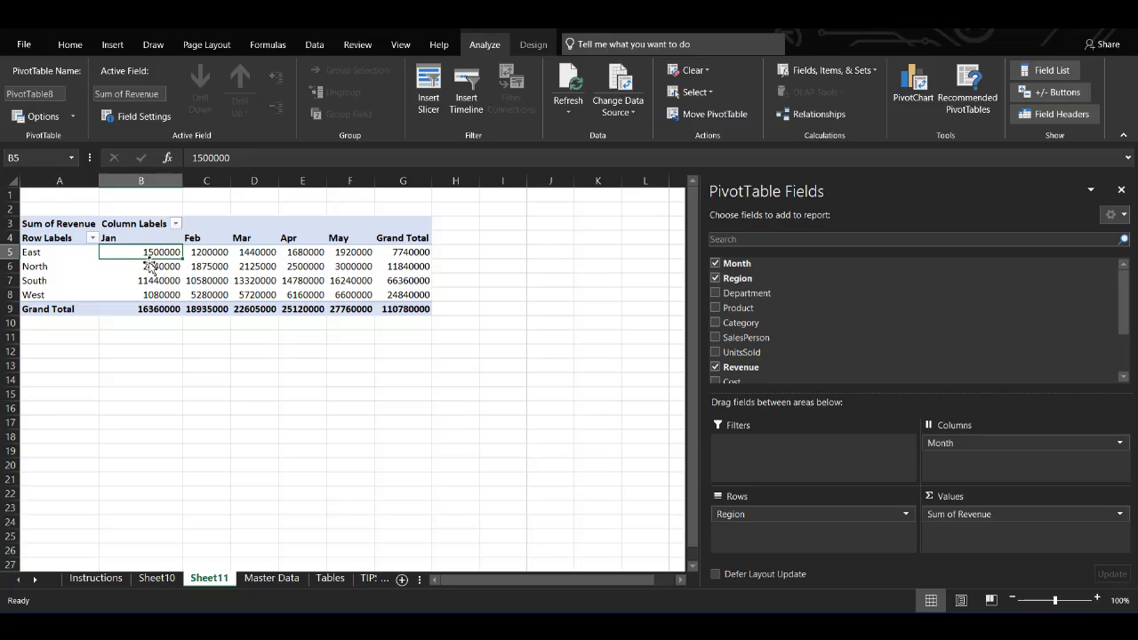
{"action": "mouse_move", "coordinate": [132, 274]}
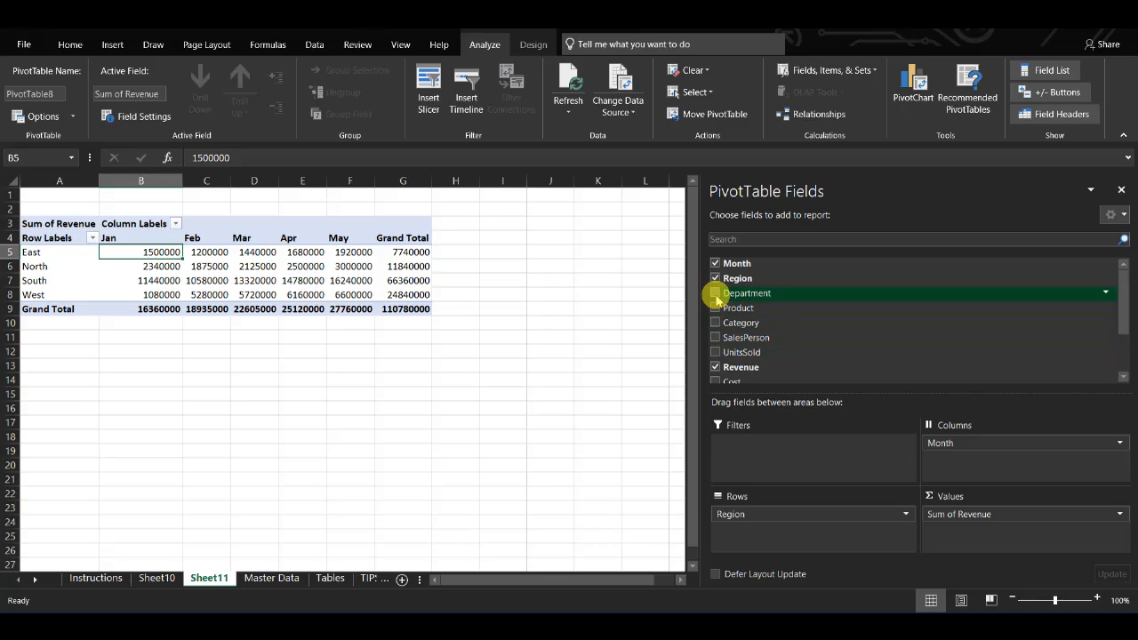
{"action": "left_click", "coordinate": [716, 294]}
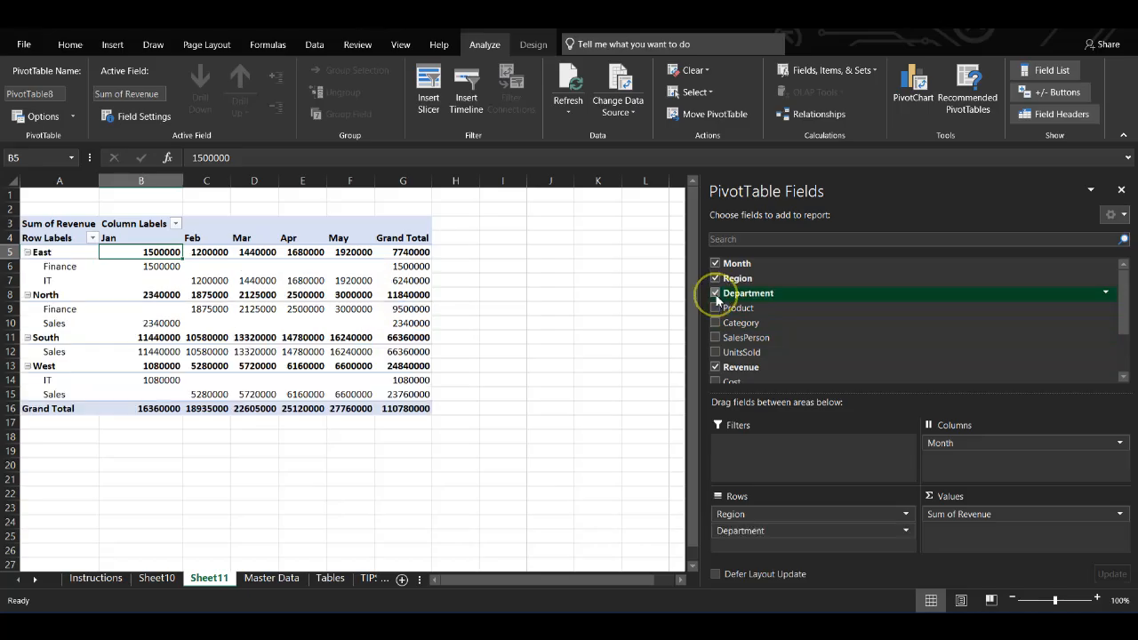
Step: Collapse and re-expand the East region group
{"action": "left_click", "coordinate": [53, 256]}
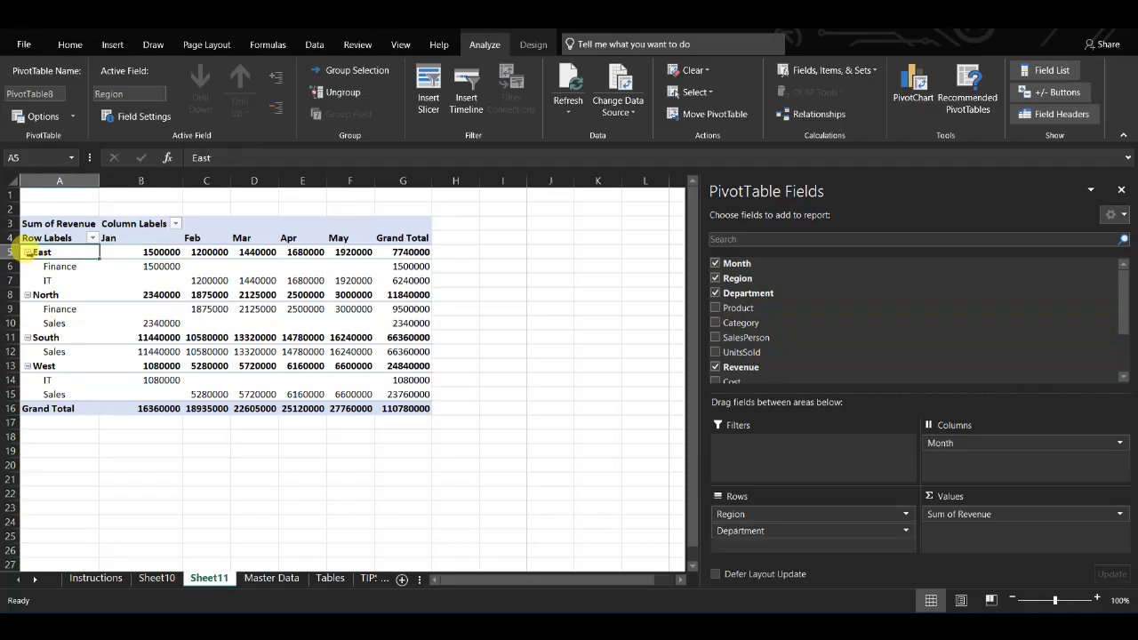
{"action": "left_click", "coordinate": [28, 253]}
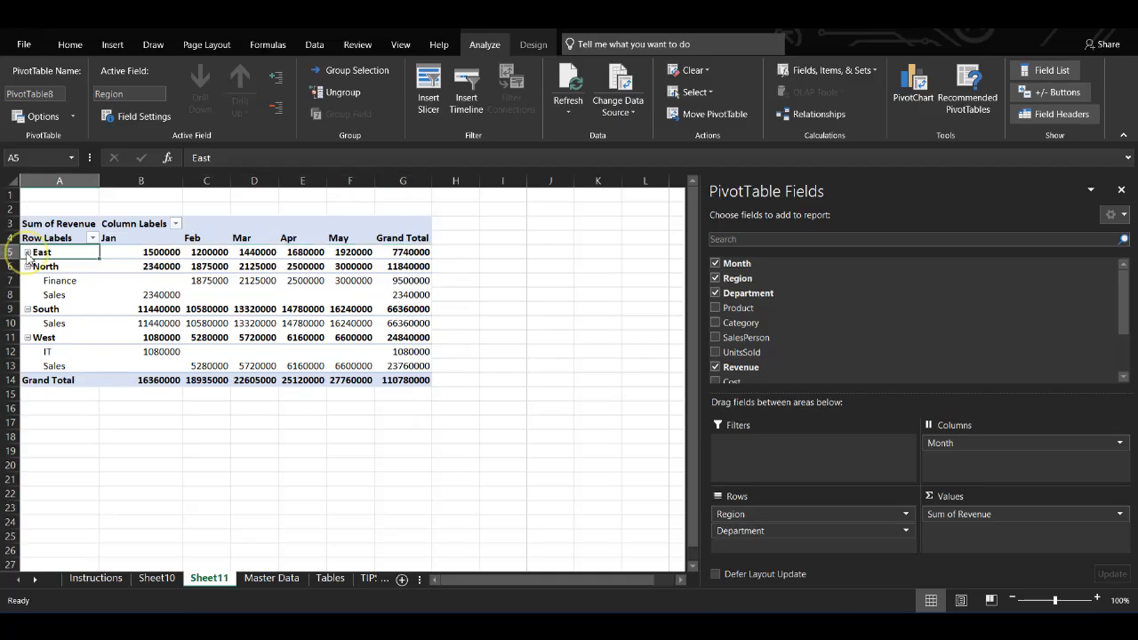
{"action": "left_click", "coordinate": [28, 252]}
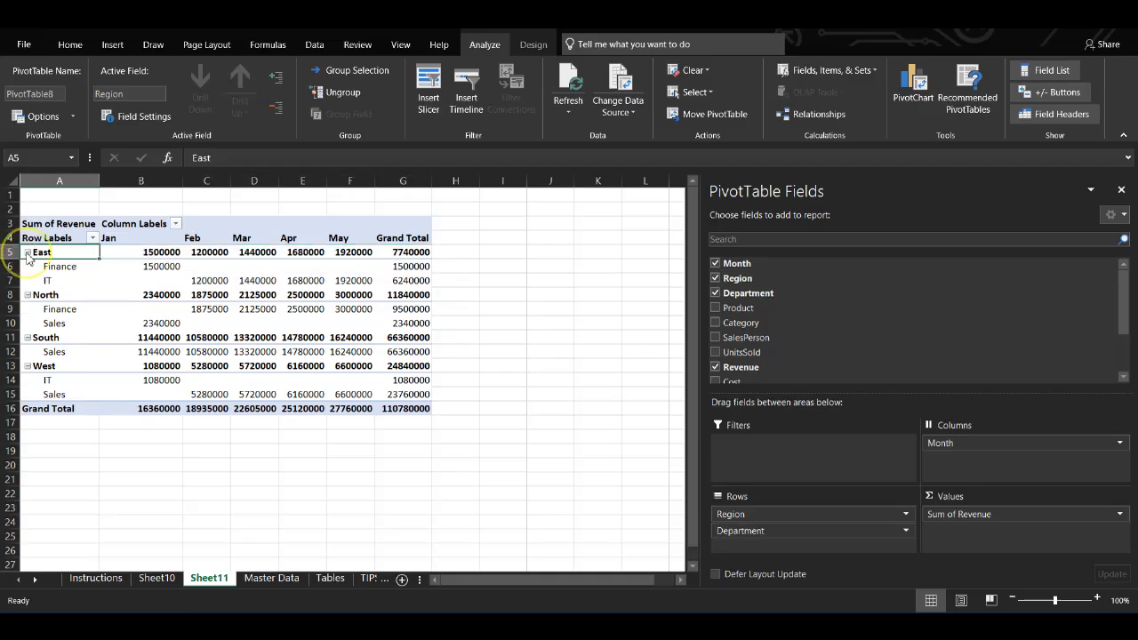
Step: Open the Month column filter list and dismiss it without changes
{"action": "left_click", "coordinate": [177, 226]}
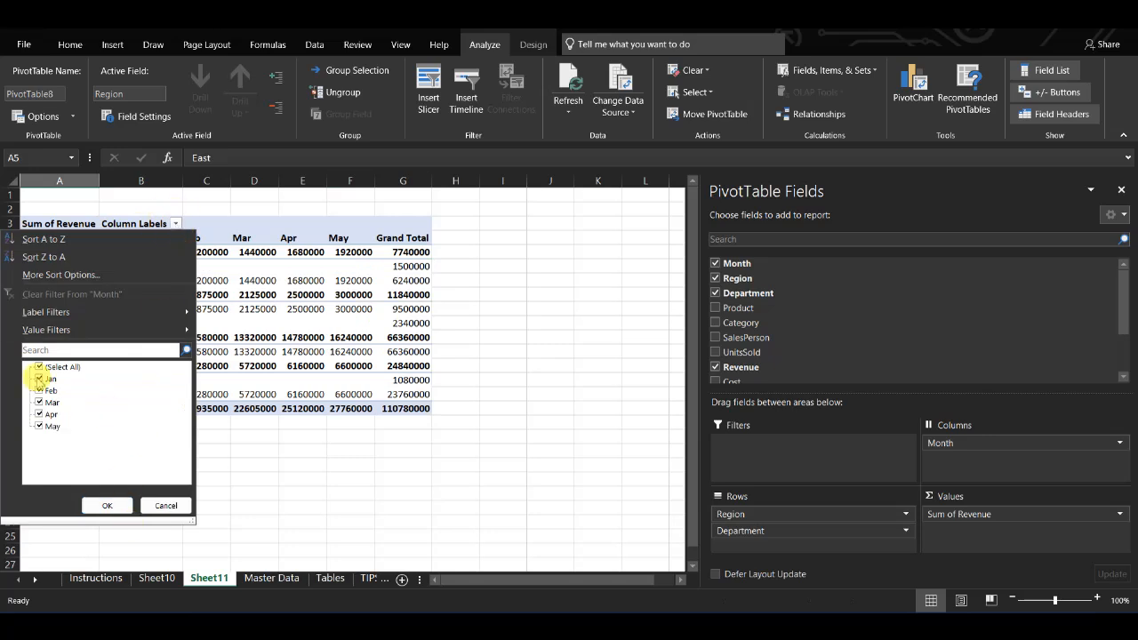
{"action": "left_click", "coordinate": [244, 384]}
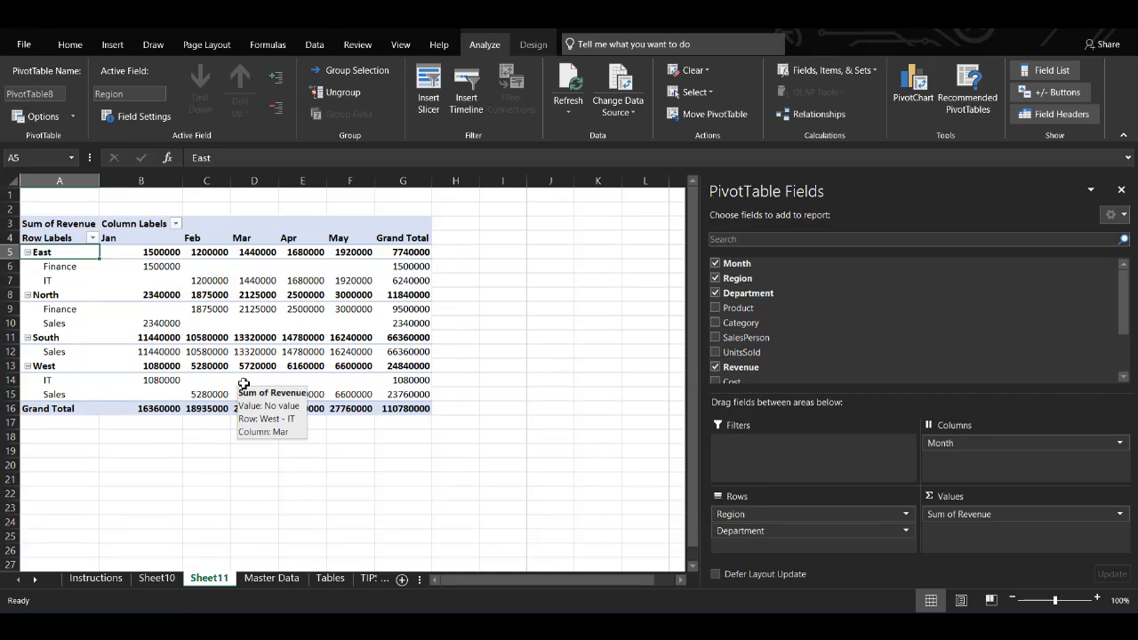
{"action": "left_click", "coordinate": [175, 365]}
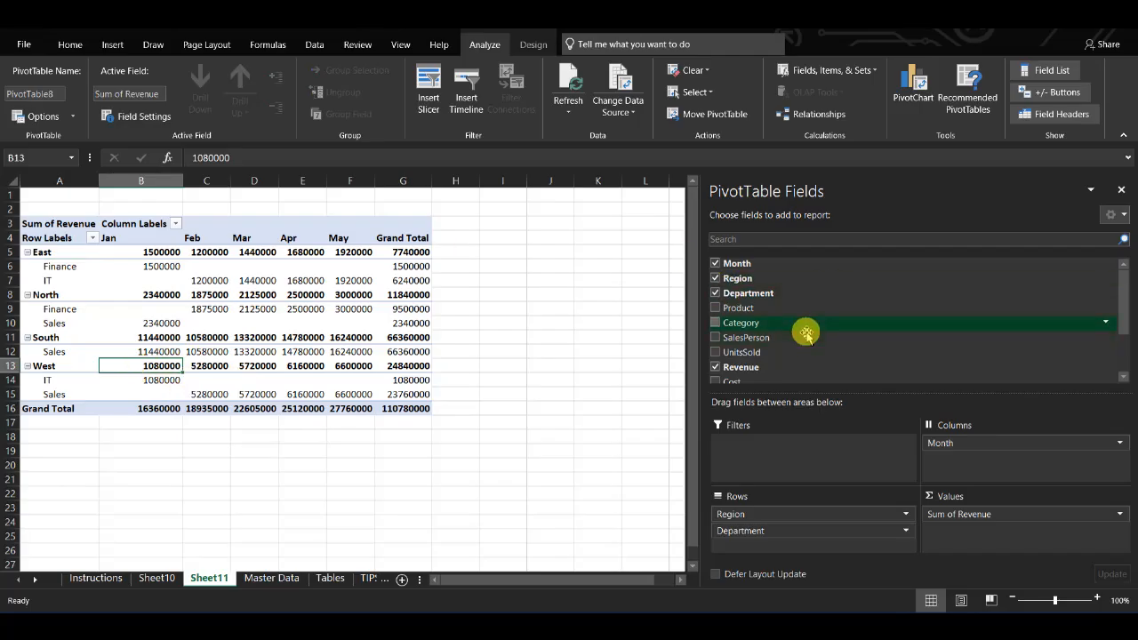
Step: Add Category as a report filter and filter the pivot table to Accessories
{"action": "left_click", "coordinate": [715, 323]}
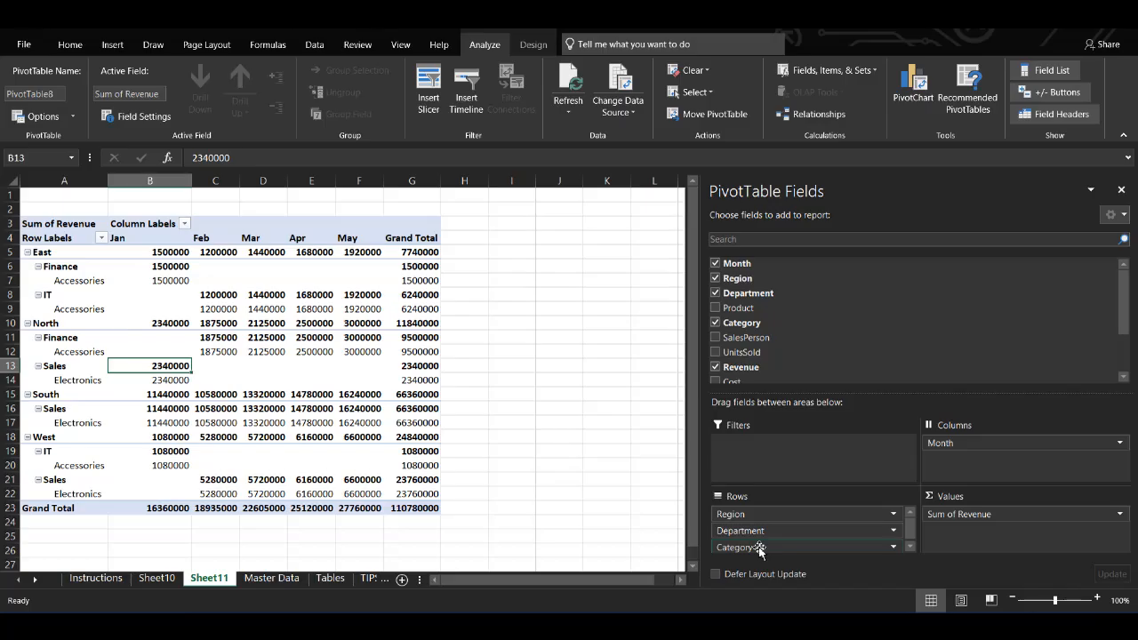
{"action": "left_click_drag", "start_coordinate": [759, 550], "coordinate": [751, 456]}
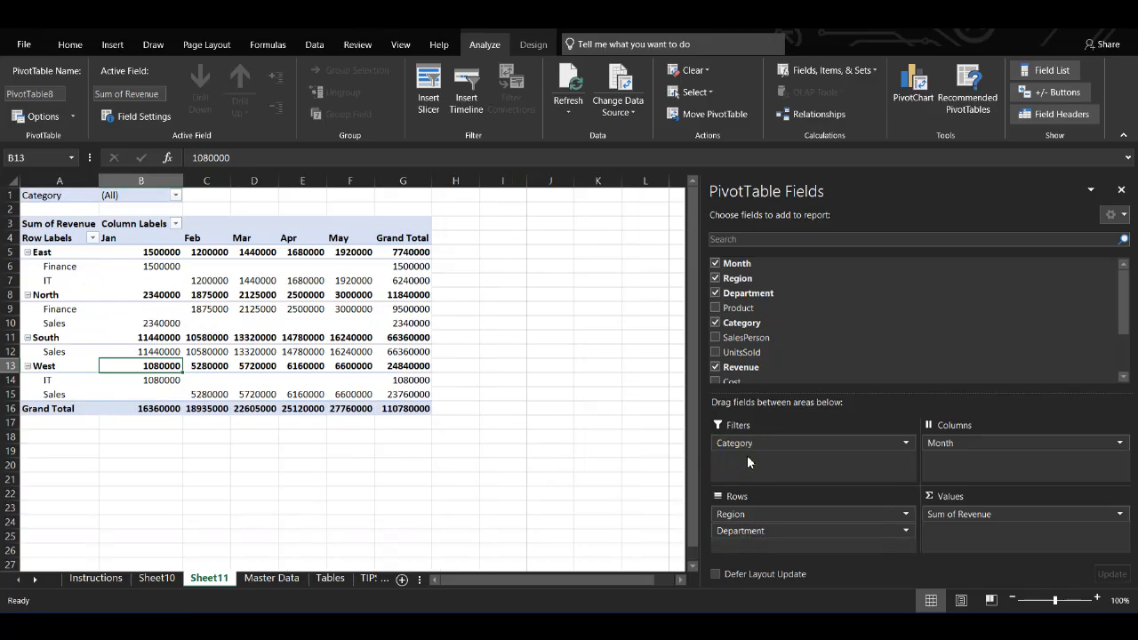
{"action": "left_click", "coordinate": [176, 198]}
{"action": "left_click", "coordinate": [33, 242]}
{"action": "left_click", "coordinate": [93, 383]}
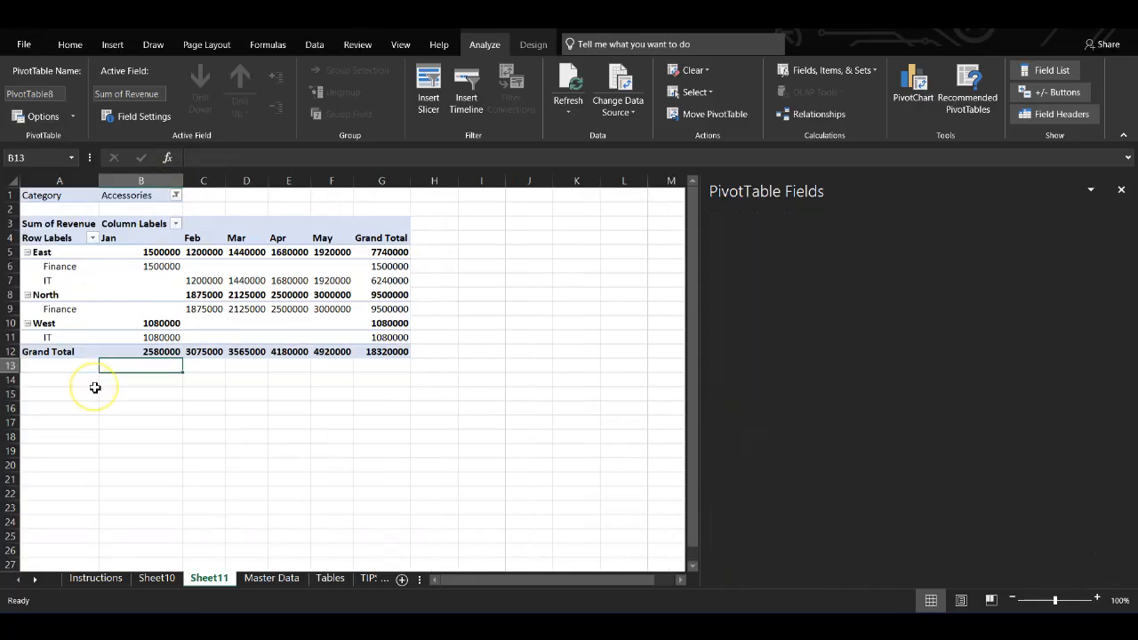
Step: Switch the Category filter to Electronics
{"action": "left_click", "coordinate": [176, 195]}
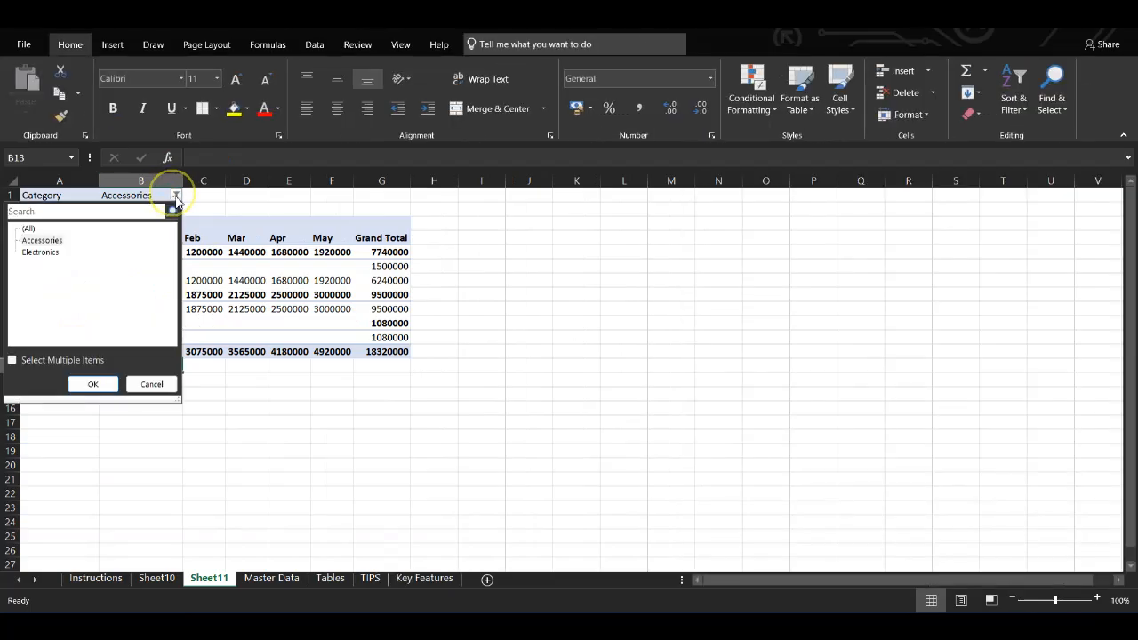
{"action": "left_click", "coordinate": [40, 240]}
{"action": "left_click", "coordinate": [40, 252]}
{"action": "left_click", "coordinate": [89, 385]}
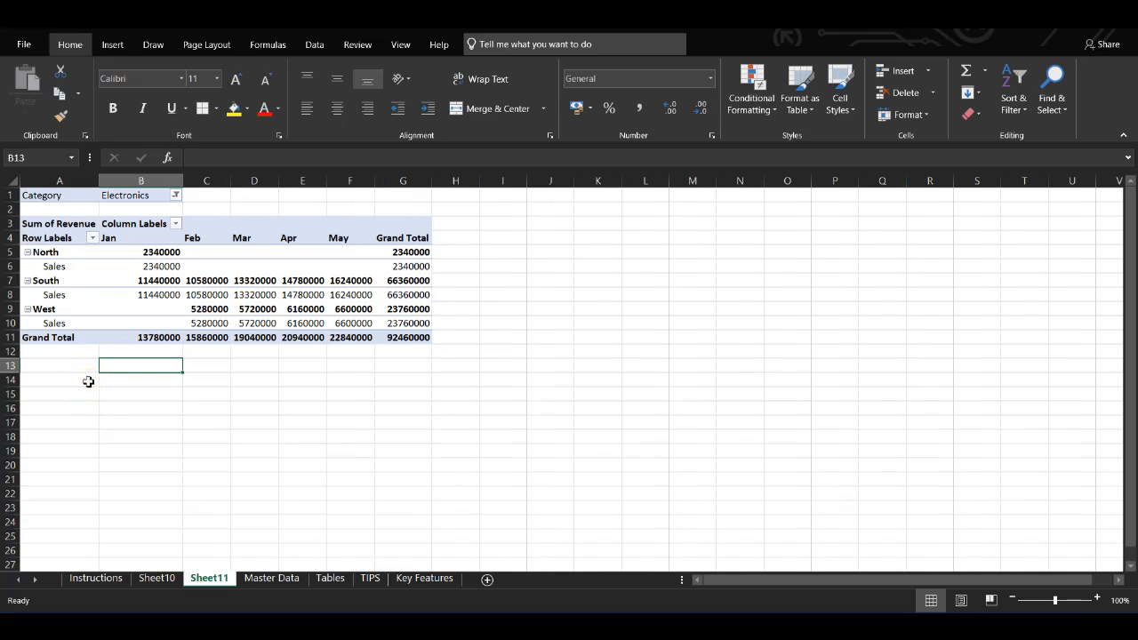
Step: Reset the Category filter to (All)
{"action": "left_click", "coordinate": [176, 195]}
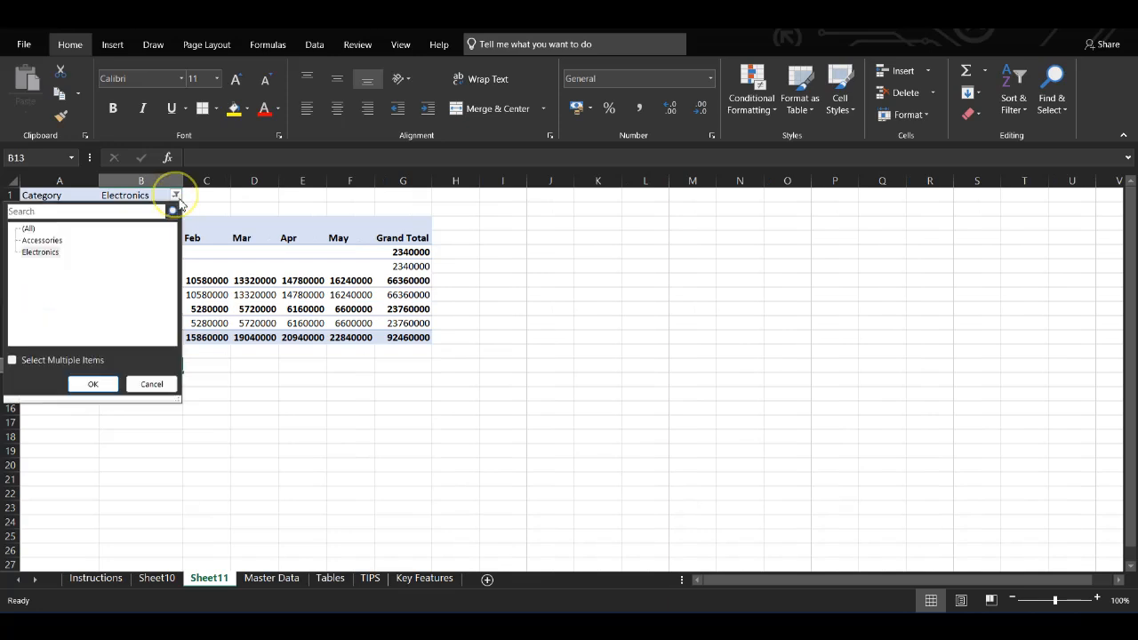
{"action": "left_click", "coordinate": [28, 228]}
{"action": "left_click", "coordinate": [93, 383]}
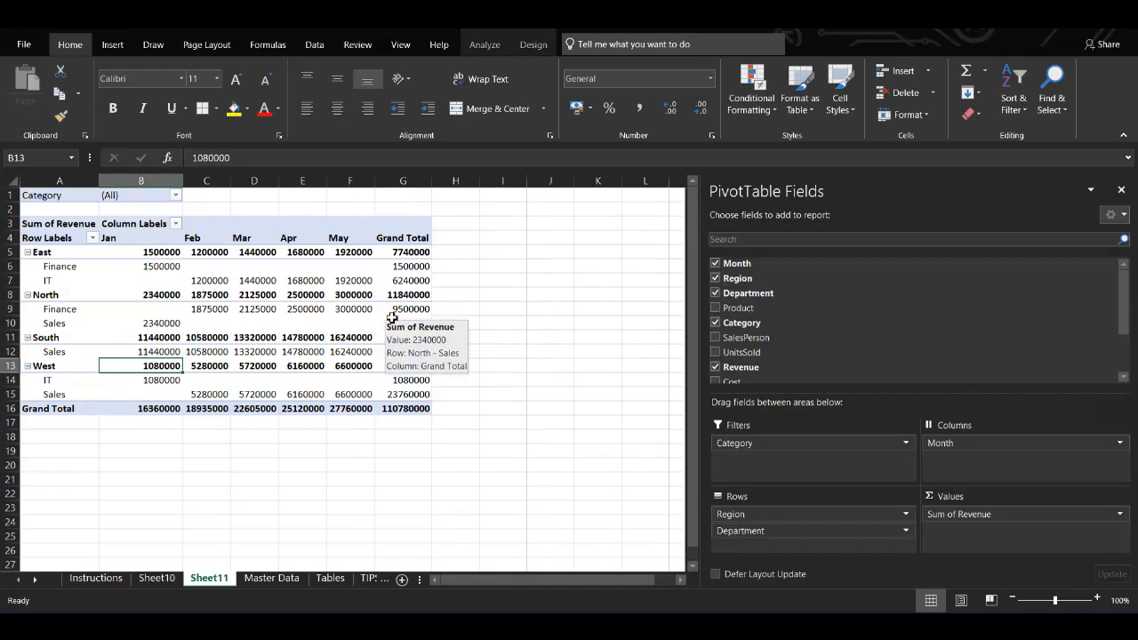
Step: On Master Data, insert the recommended PivotTable summing Profit, Revenue and UnitsSold by category
{"action": "scroll", "coordinate": [842, 346], "scroll_direction": "down", "scroll_amount": 2}
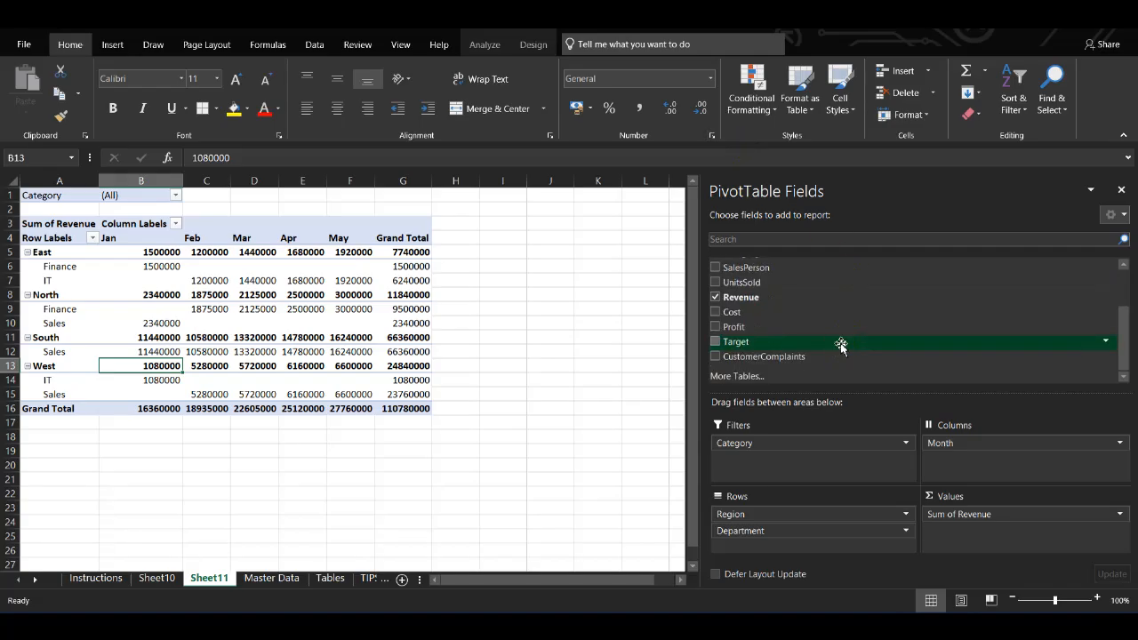
{"action": "left_click", "coordinate": [262, 579]}
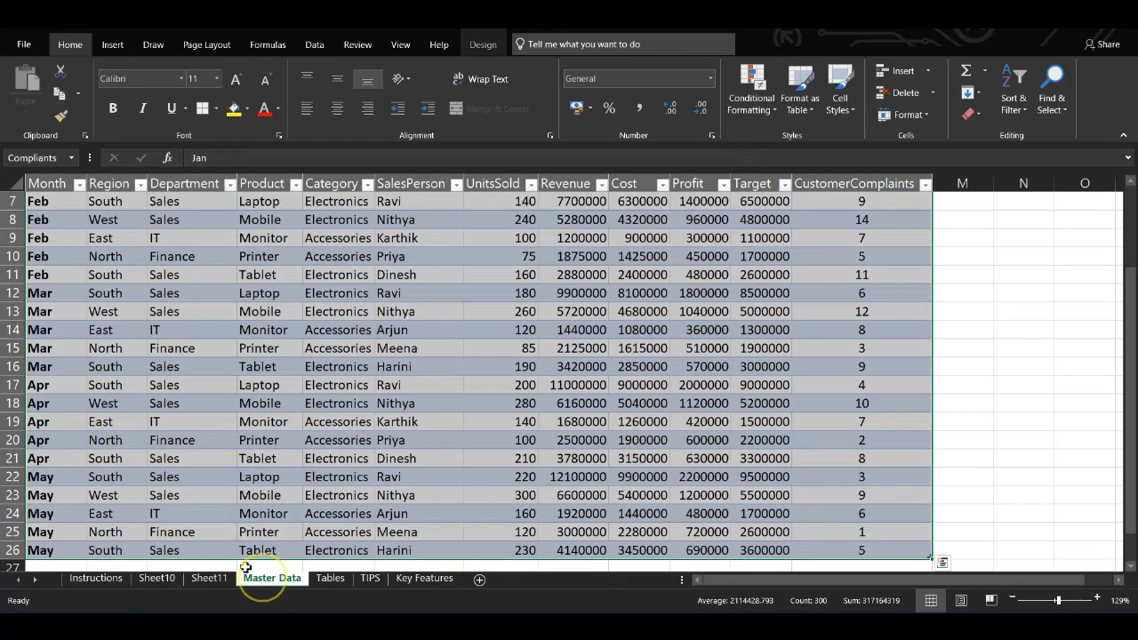
{"action": "left_click", "coordinate": [107, 45]}
{"action": "key", "text": "ctrl+c"}
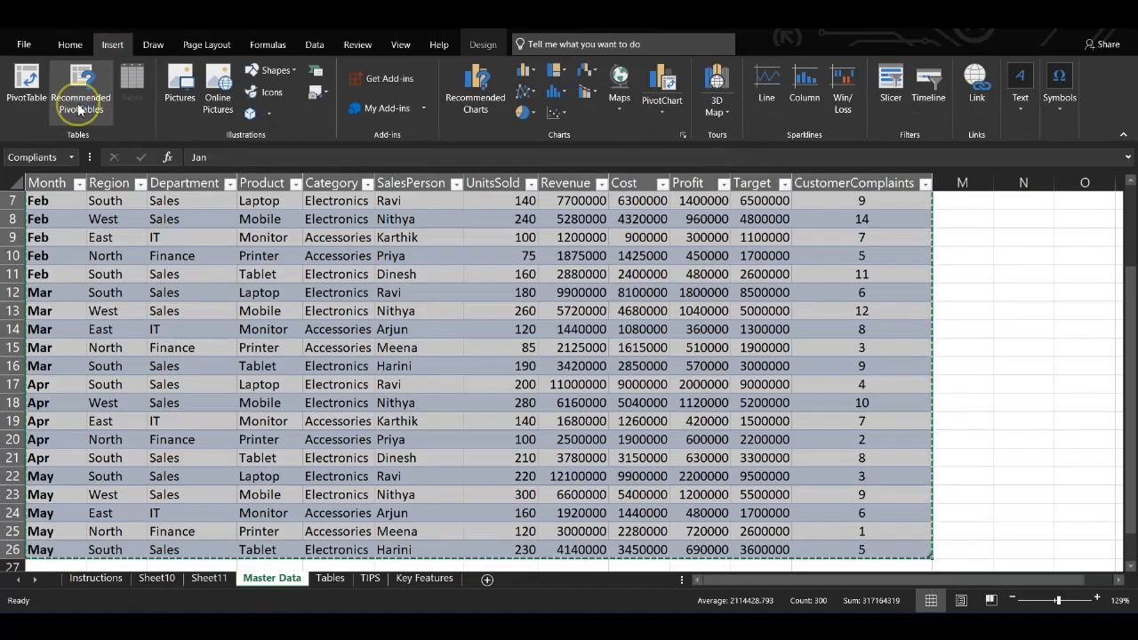
{"action": "left_click", "coordinate": [78, 109]}
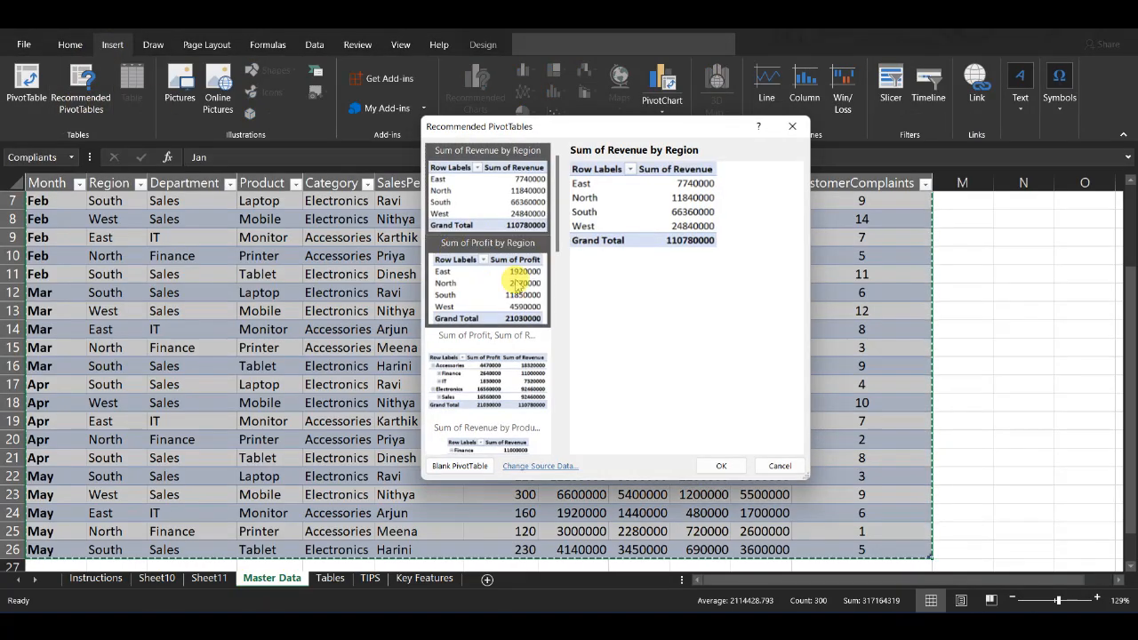
{"action": "left_click", "coordinate": [519, 284]}
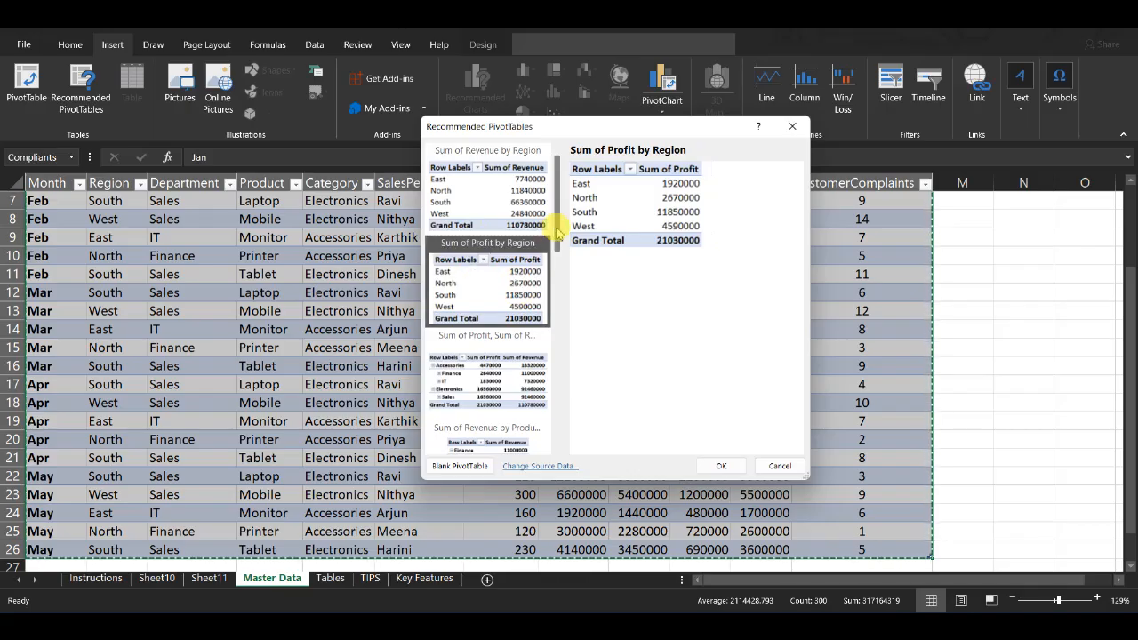
{"action": "scroll", "coordinate": [544, 249], "scroll_direction": "down", "scroll_amount": 2}
{"action": "left_click", "coordinate": [504, 276]}
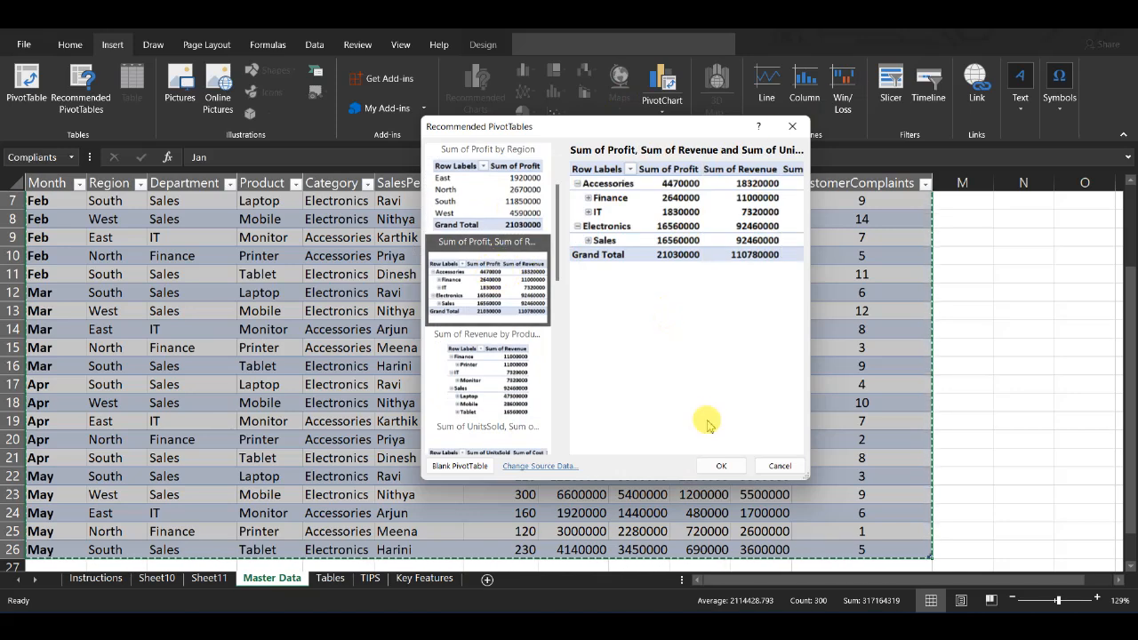
{"action": "left_click", "coordinate": [718, 467]}
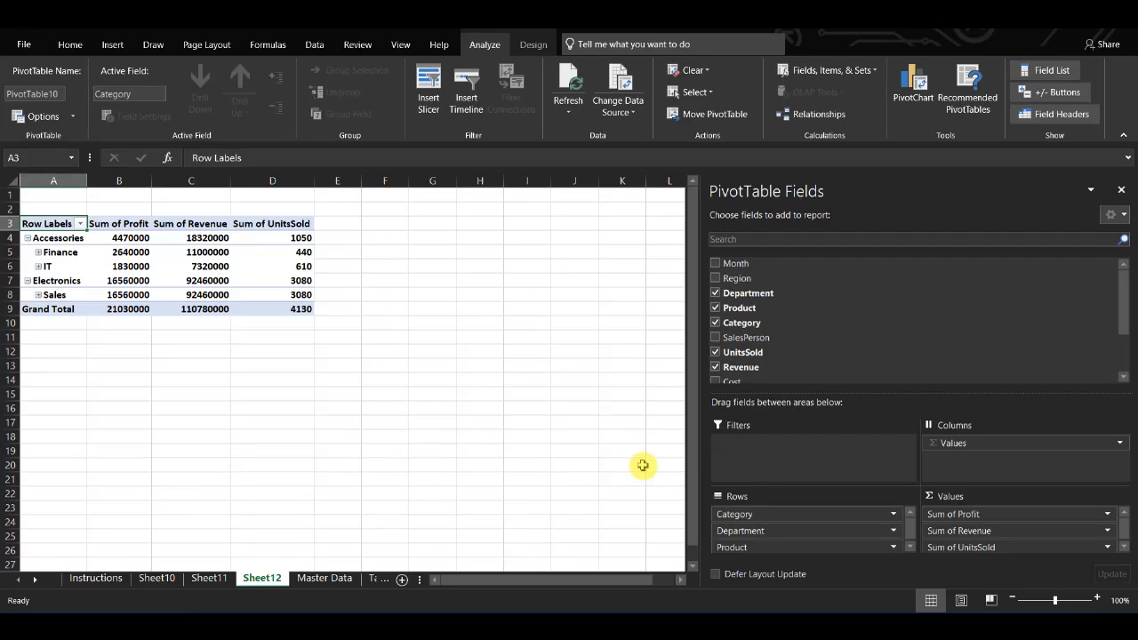
Step: Expand the Finance department under Accessories and review its Printer row values
{"action": "left_click", "coordinate": [39, 252]}
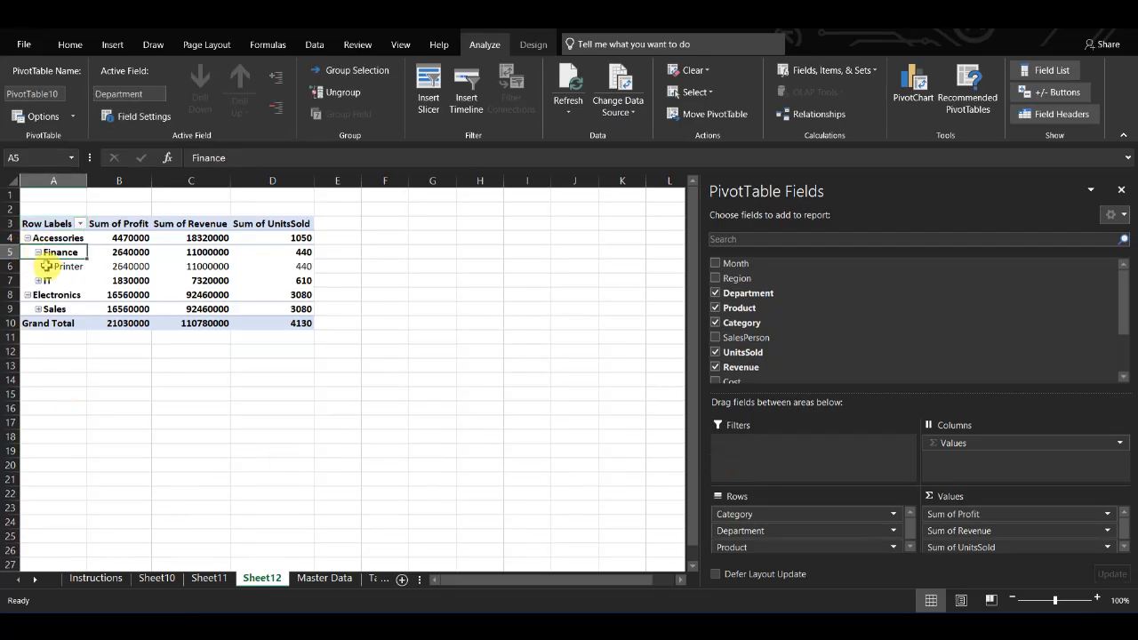
{"action": "left_click", "coordinate": [57, 266]}
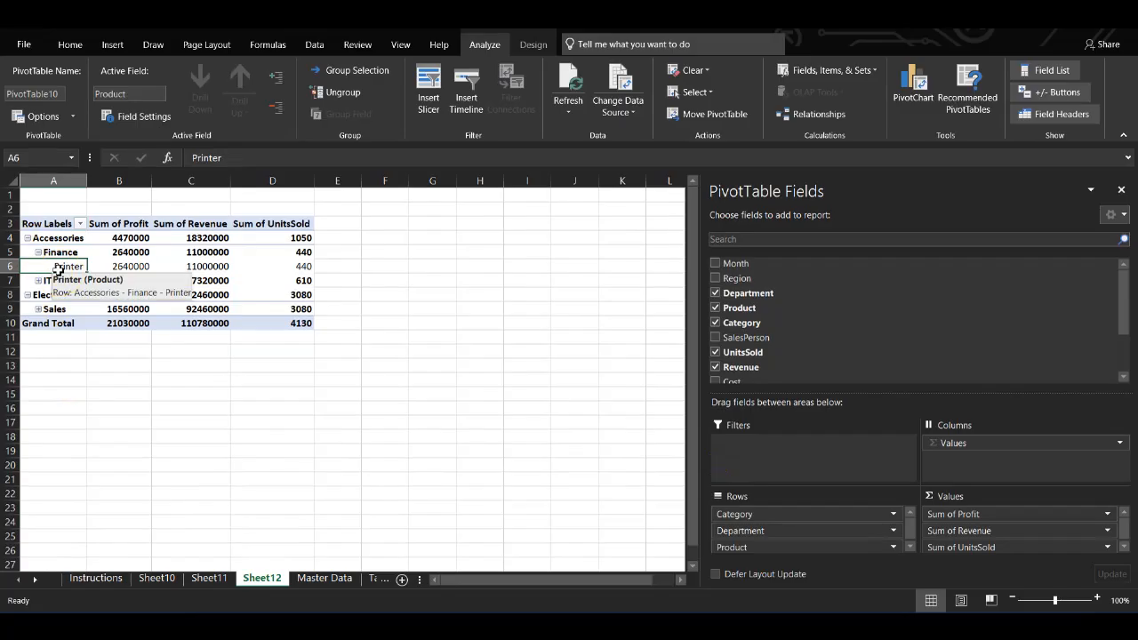
{"action": "left_click", "coordinate": [116, 267]}
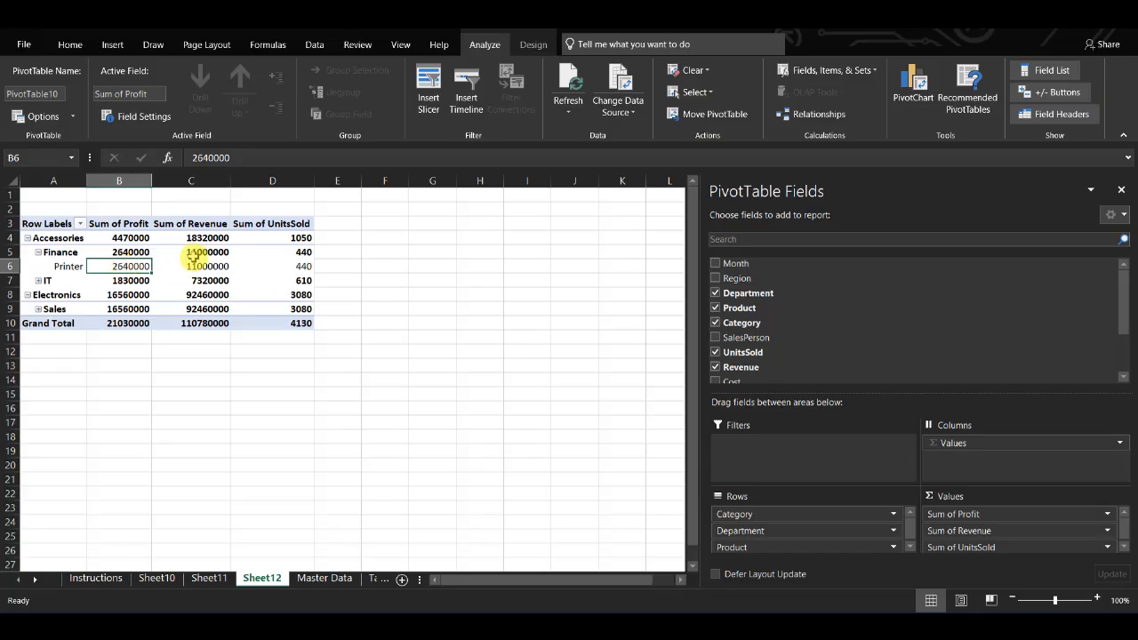
{"action": "left_click", "coordinate": [190, 267]}
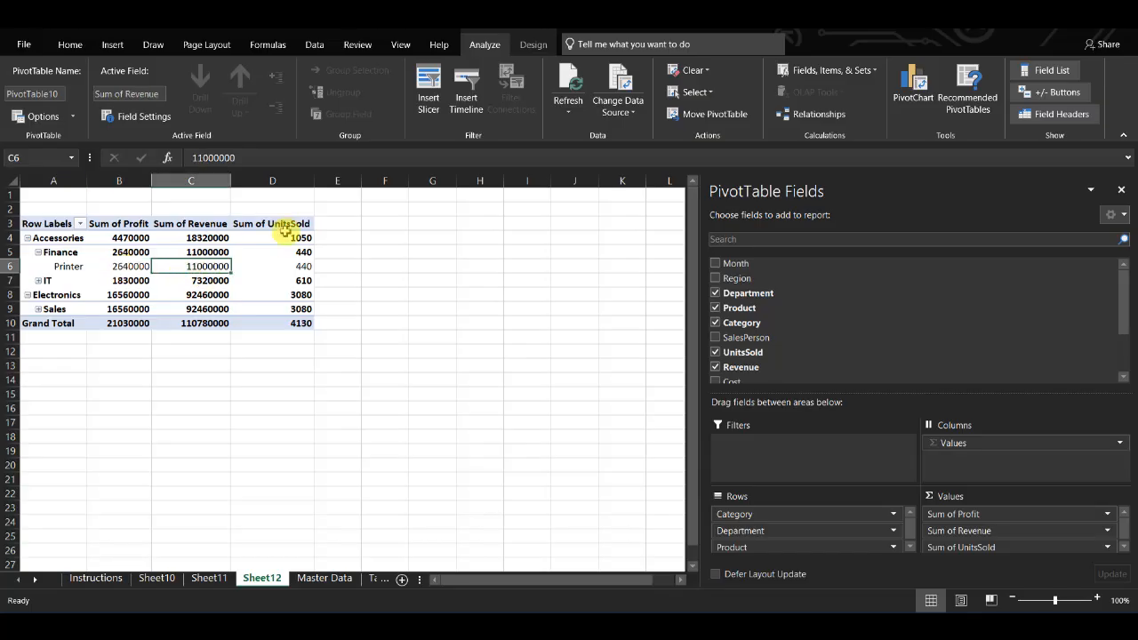
{"action": "left_click", "coordinate": [293, 266]}
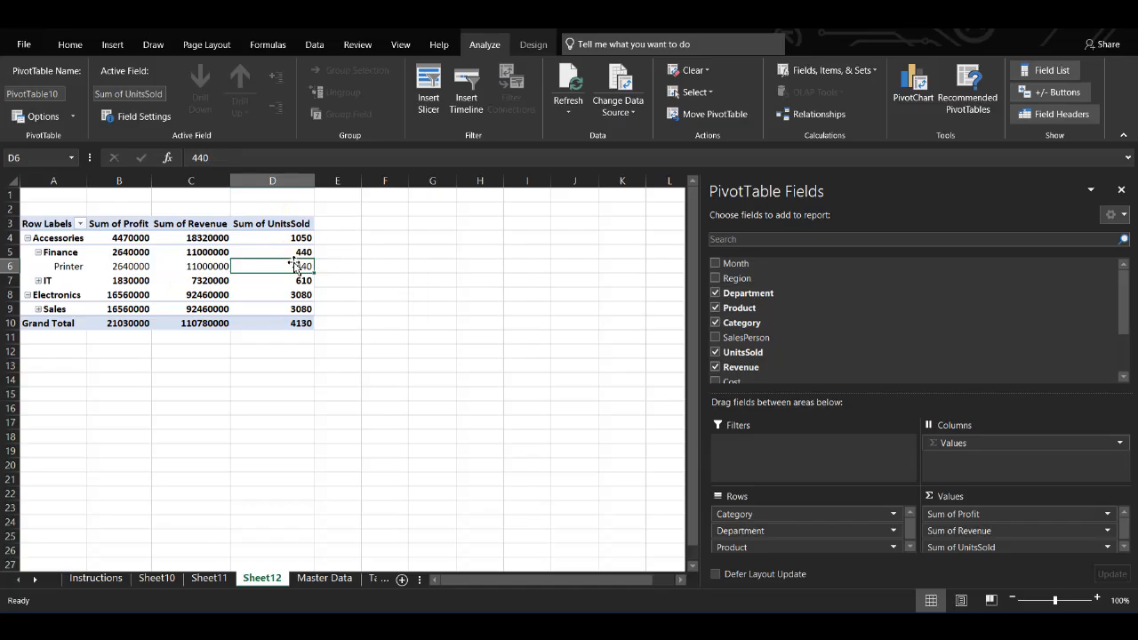
Step: Close the PivotTable Fields pane and expand the IT and Sales departments to show their products
{"action": "left_click", "coordinate": [1122, 190]}
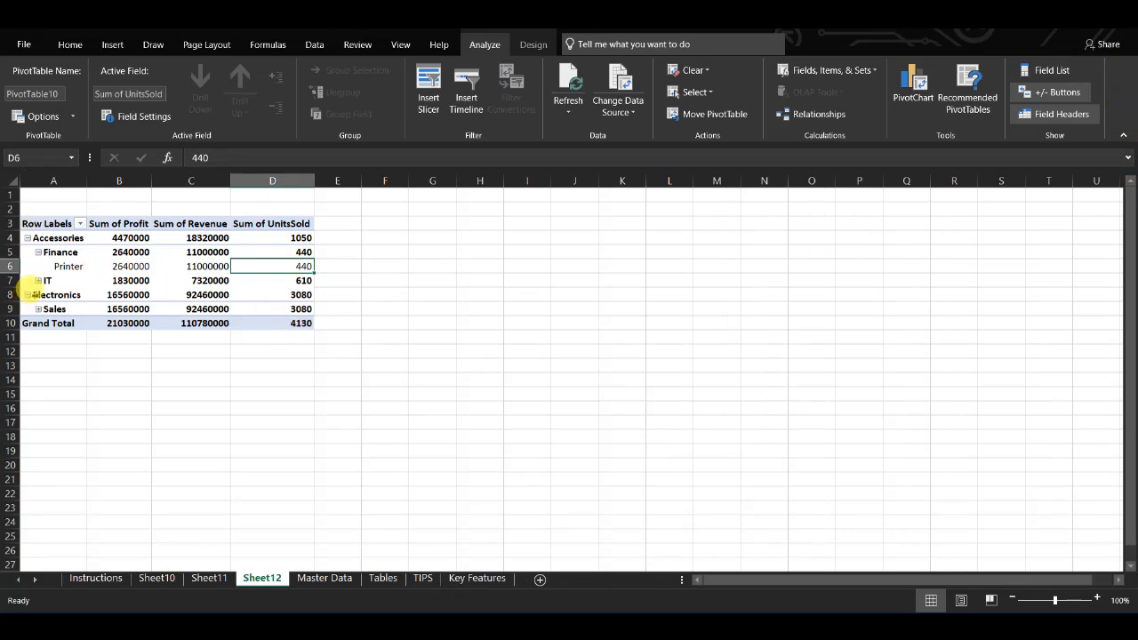
{"action": "left_click", "coordinate": [38, 280]}
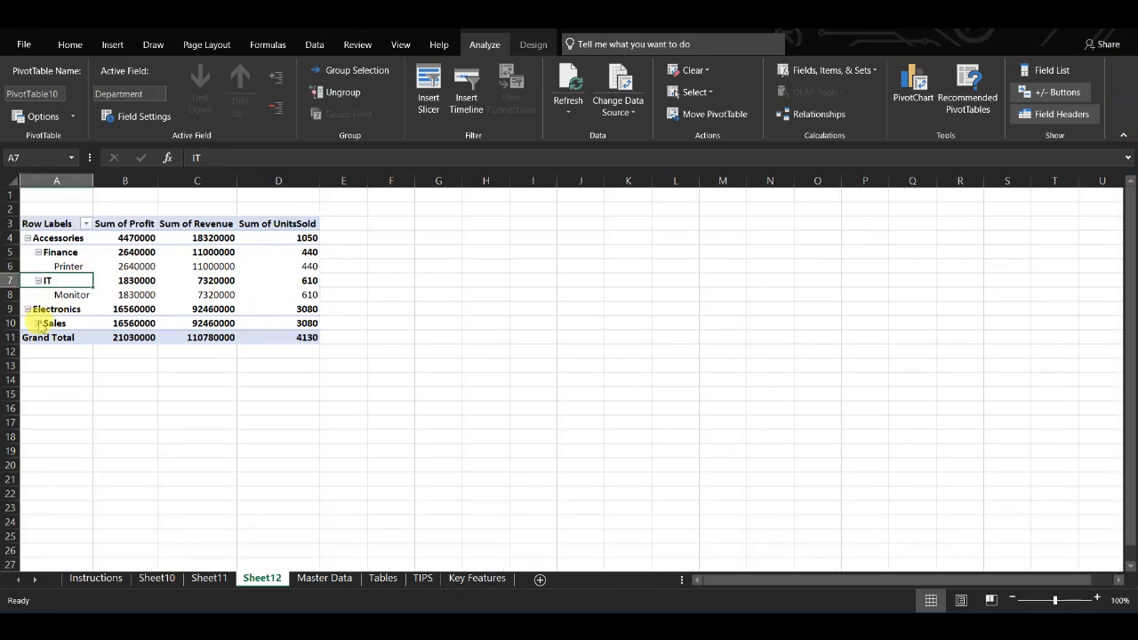
{"action": "left_click", "coordinate": [39, 323]}
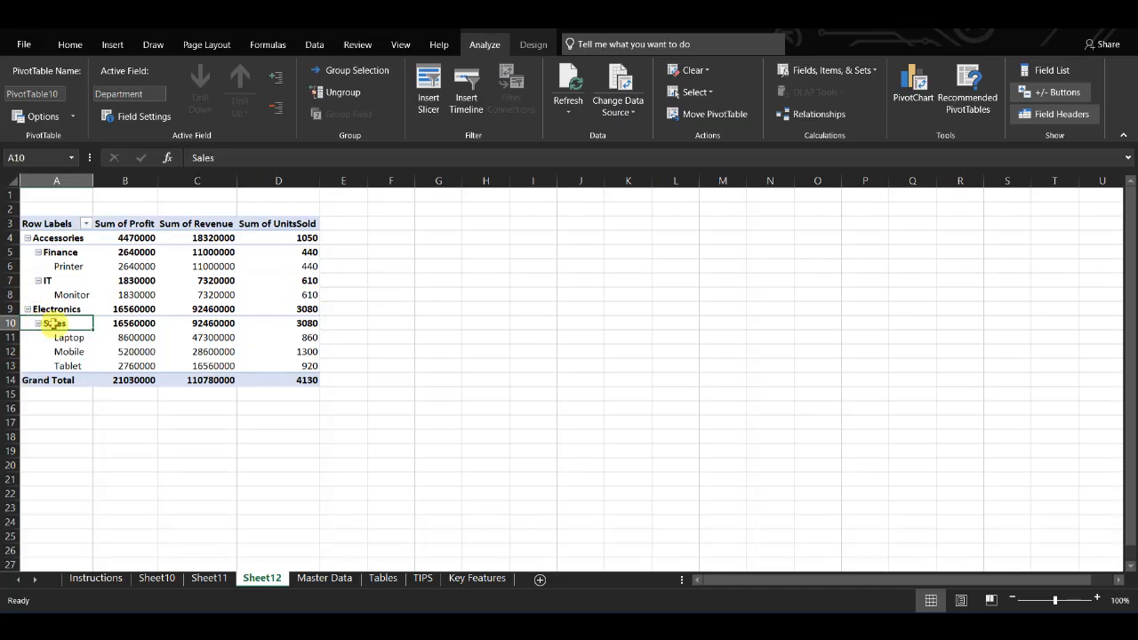
Step: Select the whole PivotTable and insert a 3-D Pie PivotChart from it
{"action": "mouse_move", "coordinate": [204, 338]}
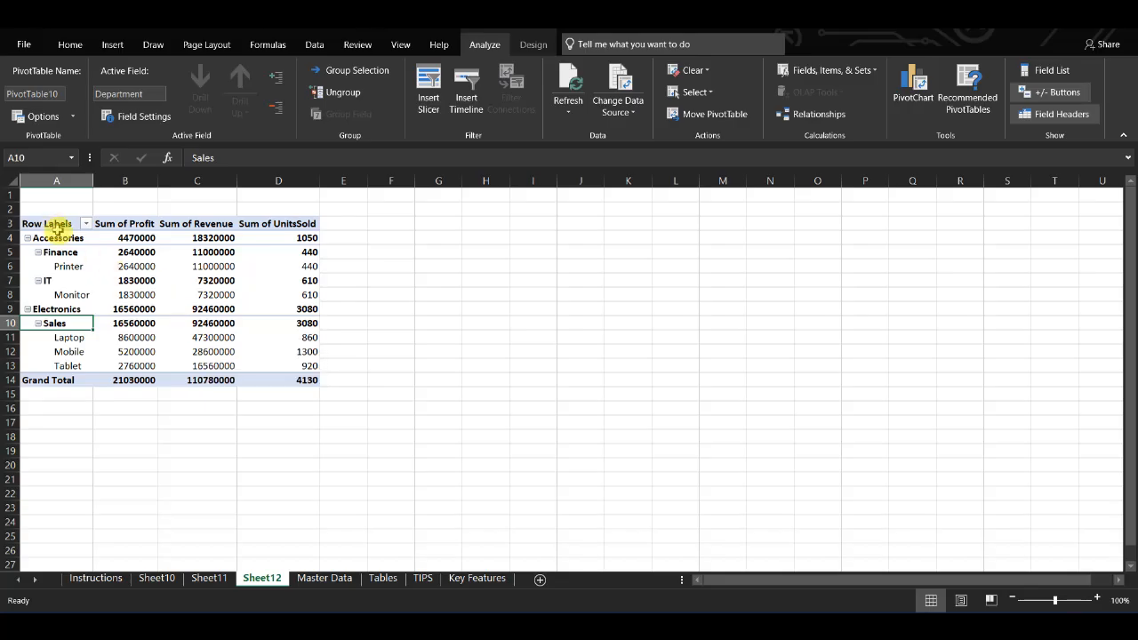
{"action": "left_click_drag", "start_coordinate": [49, 223], "coordinate": [312, 380]}
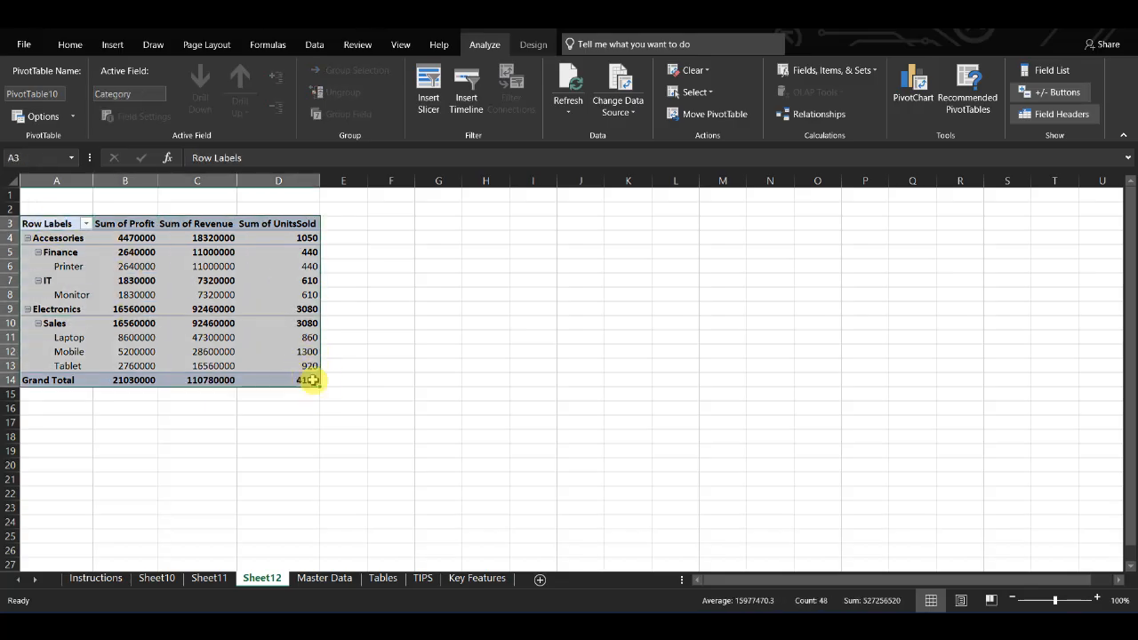
{"action": "left_click", "coordinate": [111, 46]}
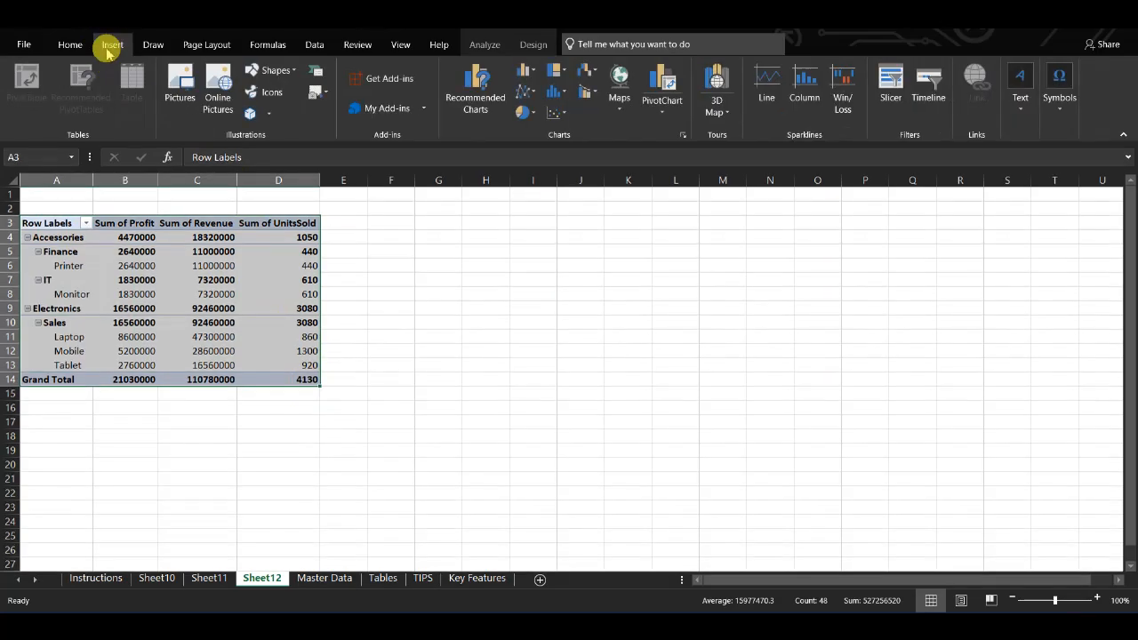
{"action": "left_click", "coordinate": [495, 99]}
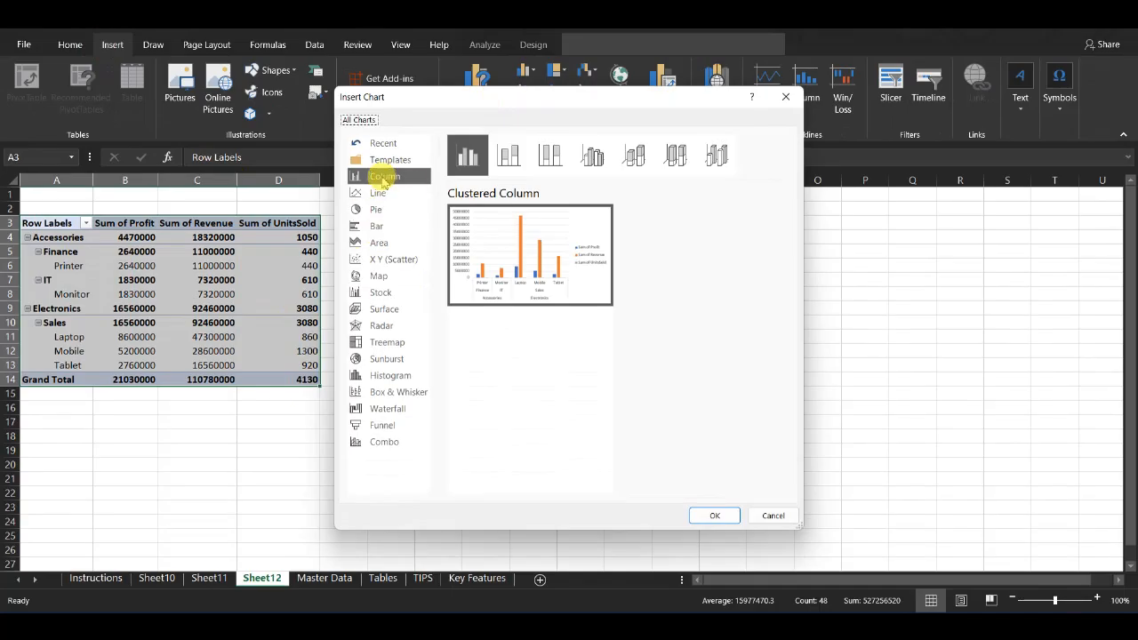
{"action": "left_click", "coordinate": [377, 192]}
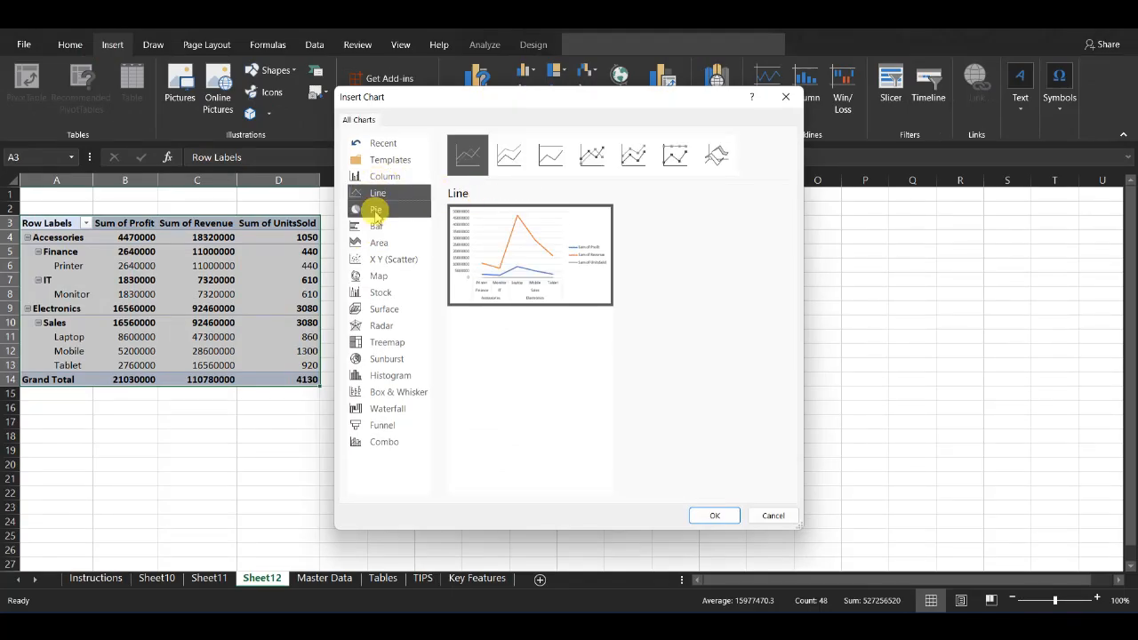
{"action": "left_click", "coordinate": [376, 213]}
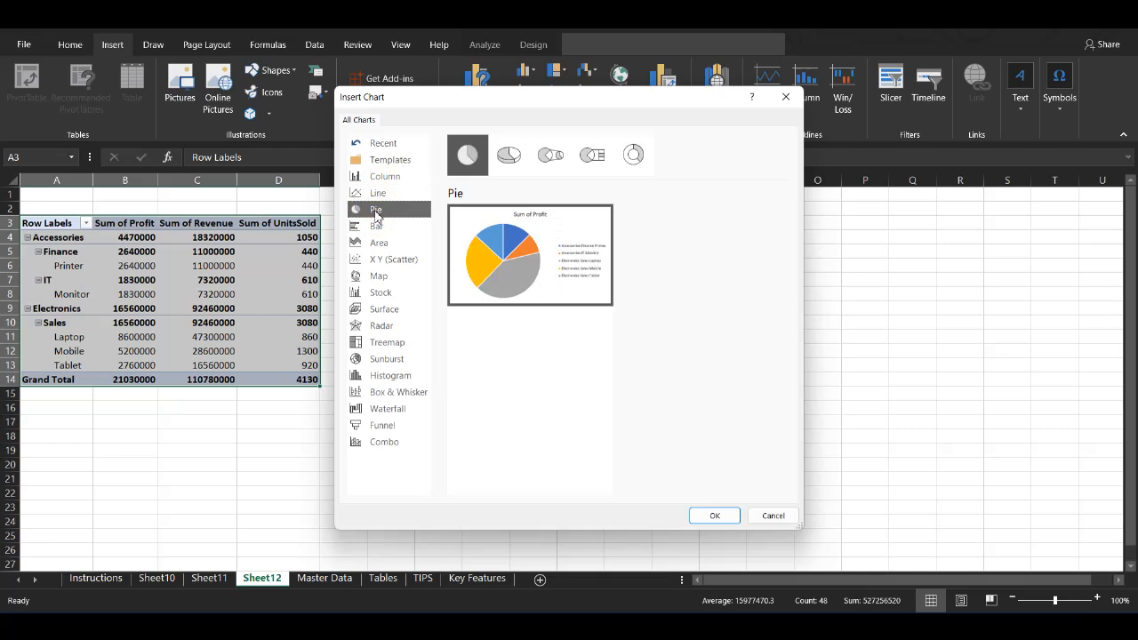
{"action": "left_click", "coordinate": [785, 97]}
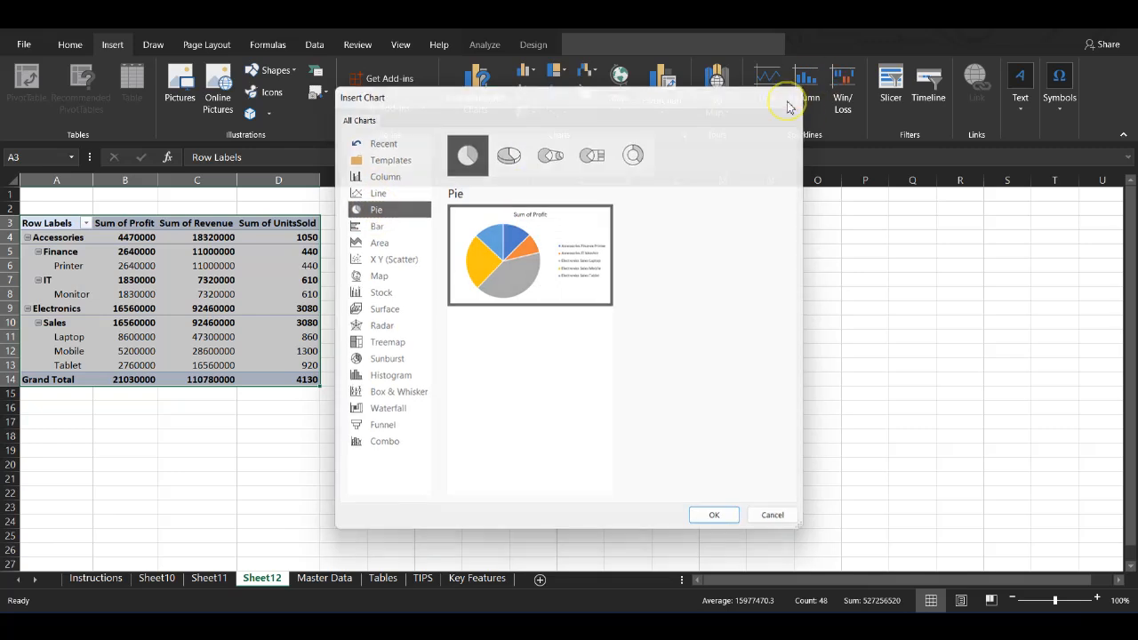
{"action": "left_click", "coordinate": [531, 115]}
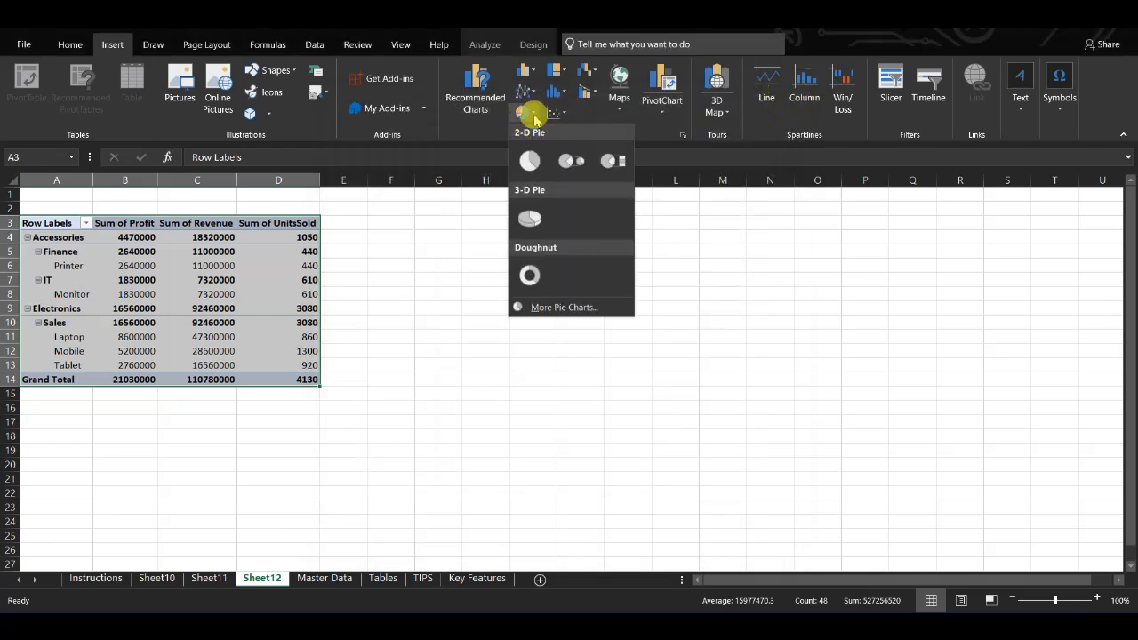
{"action": "left_click", "coordinate": [529, 220]}
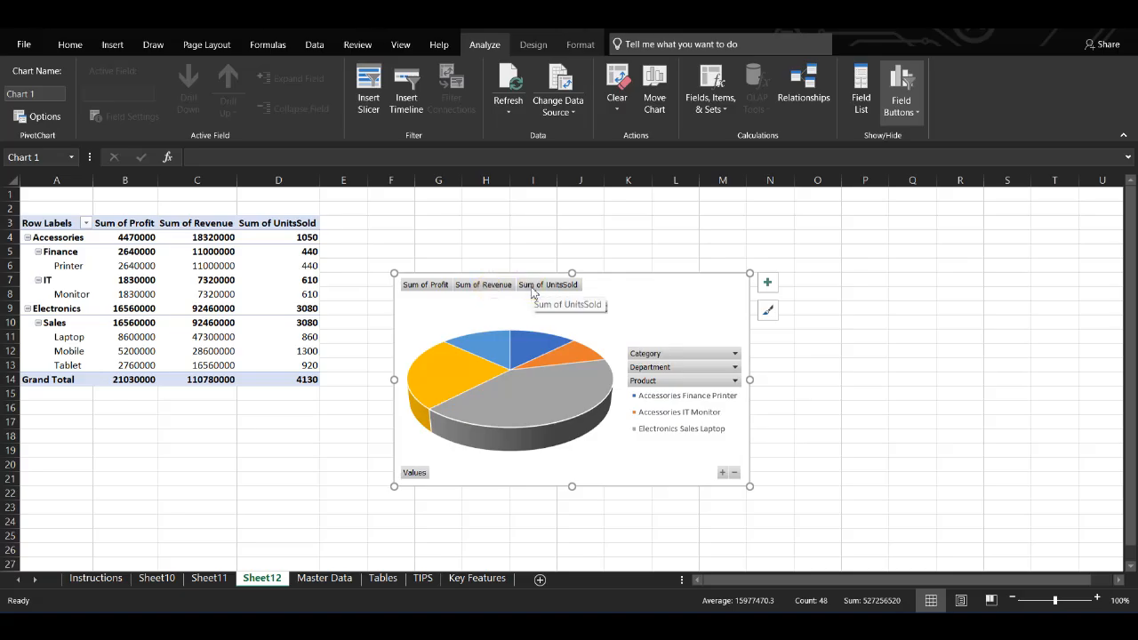
Step: Examine the pie chart's Category and Department filter buttons, its slices and its legend
{"action": "left_click", "coordinate": [665, 355]}
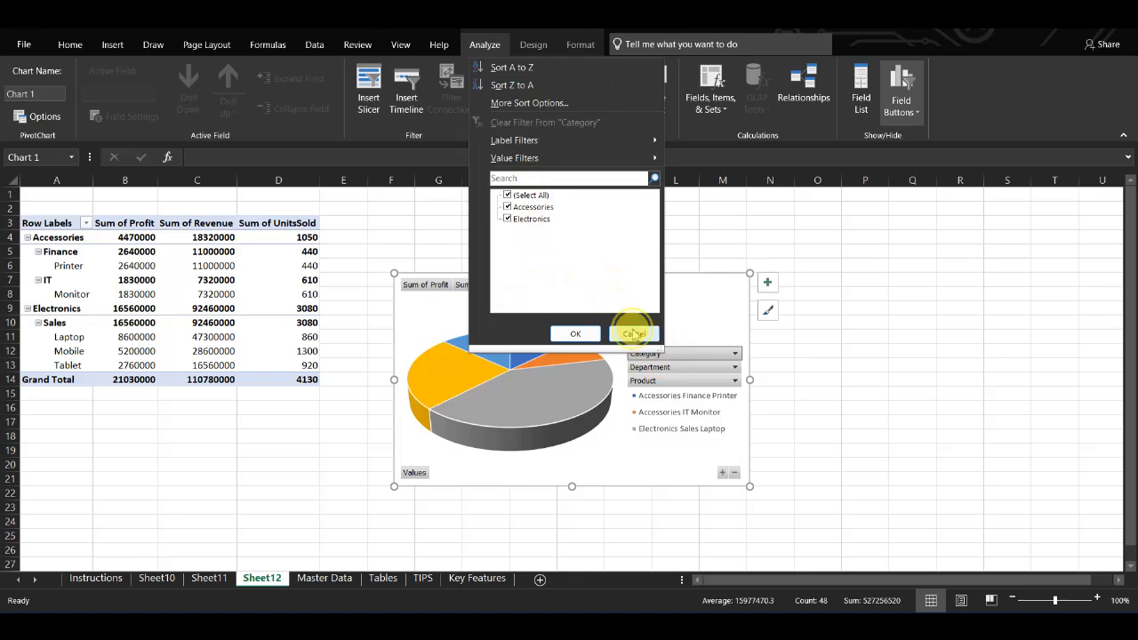
{"action": "left_click", "coordinate": [631, 333]}
{"action": "left_click", "coordinate": [704, 368]}
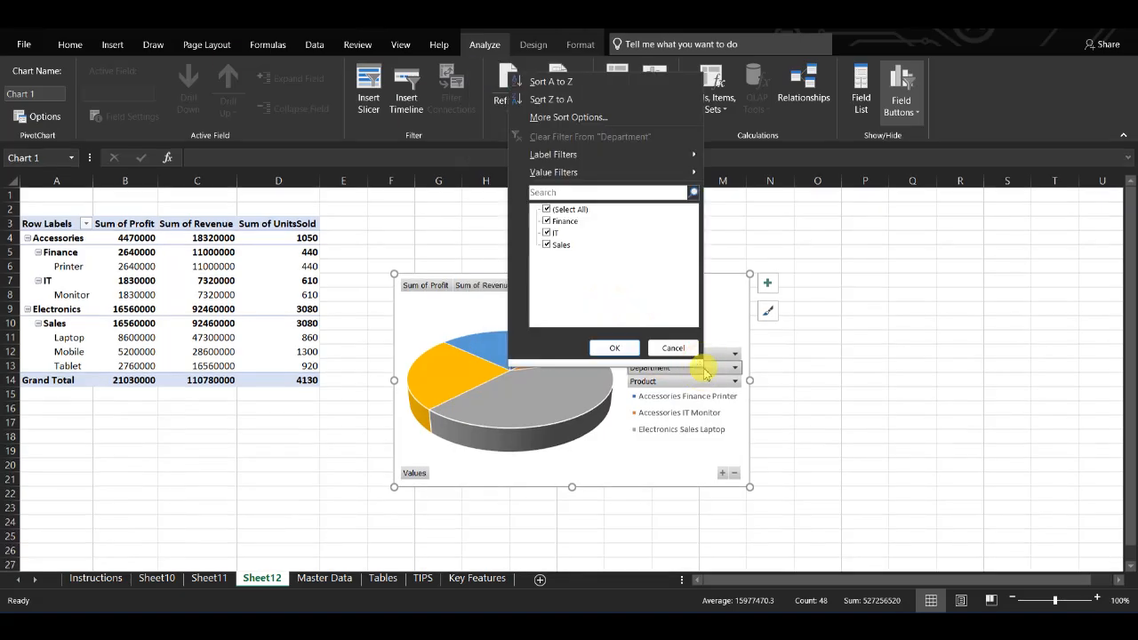
{"action": "left_click", "coordinate": [672, 348]}
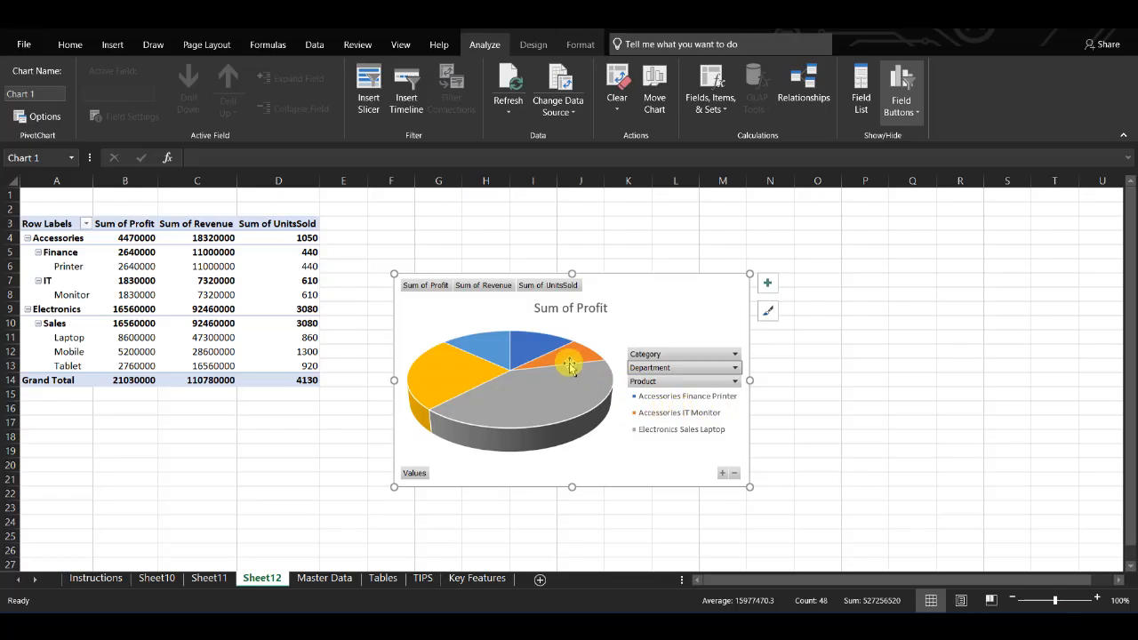
{"action": "left_click", "coordinate": [521, 348]}
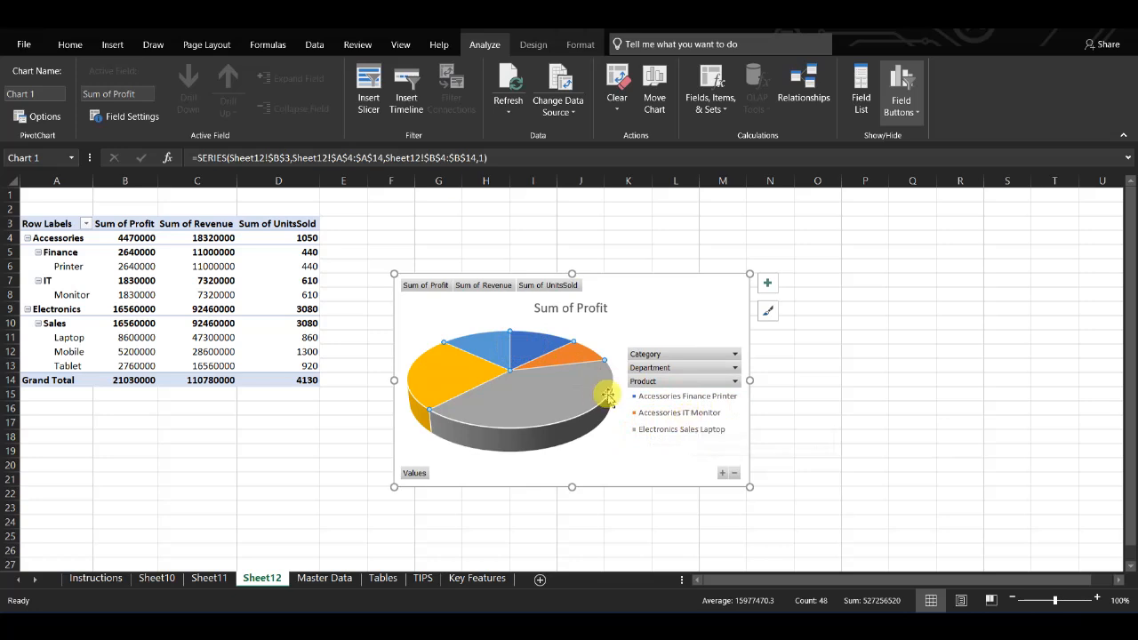
{"action": "left_click", "coordinate": [564, 359]}
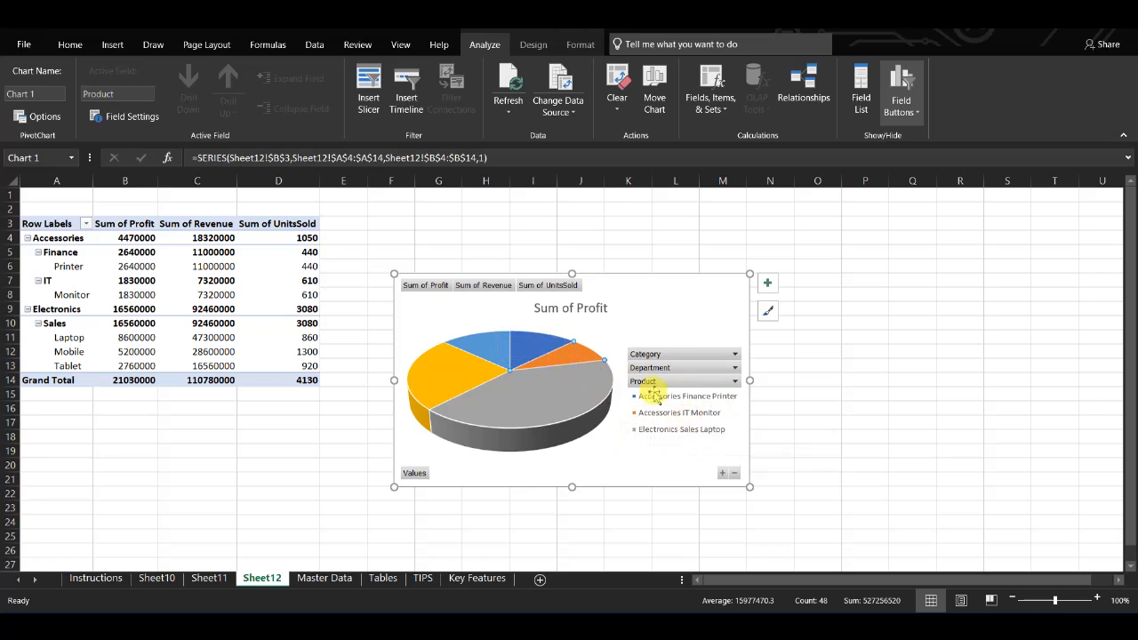
{"action": "left_click", "coordinate": [671, 435]}
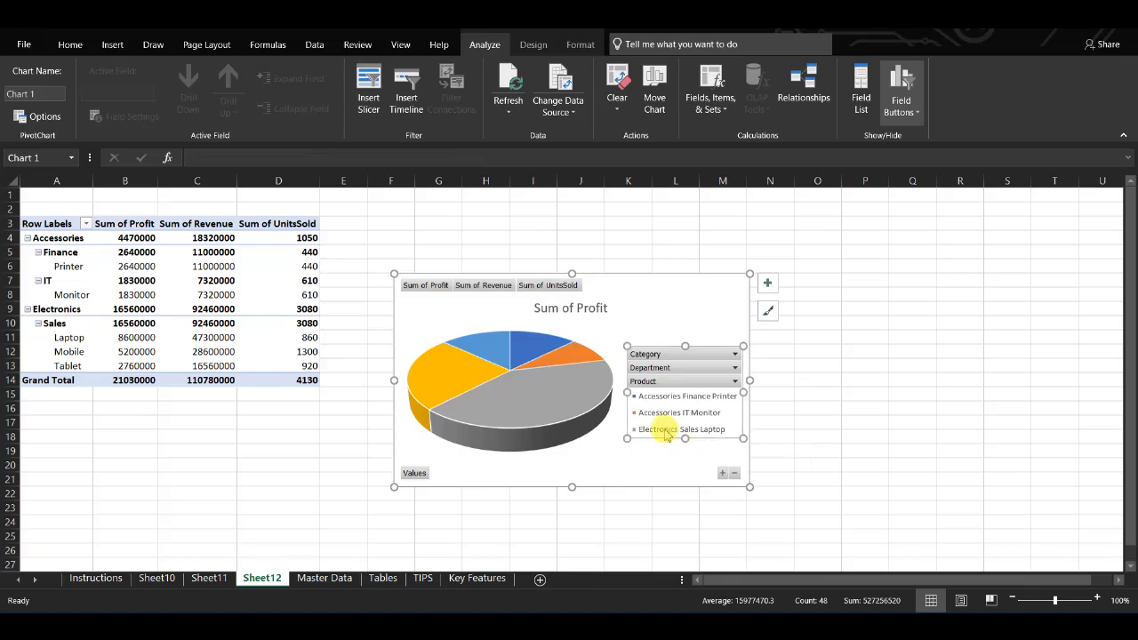
{"action": "left_click", "coordinate": [651, 429]}
{"action": "left_click", "coordinate": [508, 388]}
{"action": "left_click", "coordinate": [509, 389]}
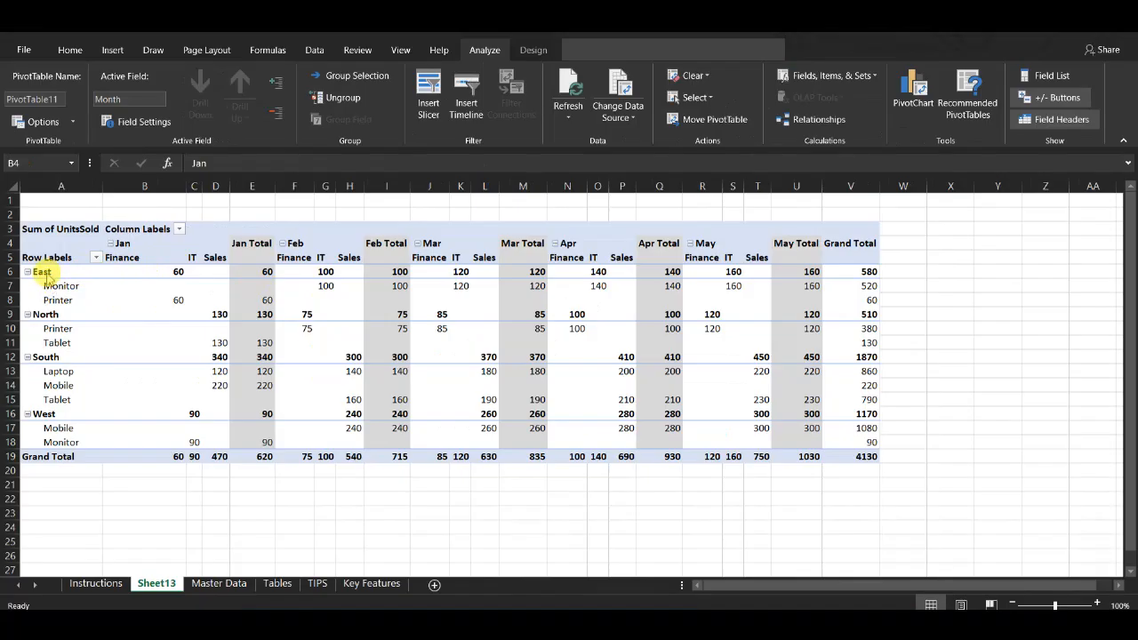
Step: On Sheet13, select the entire units-sold PivotTable and insert a 3-D Clustered Column PivotChart
{"action": "left_click", "coordinate": [27, 271]}
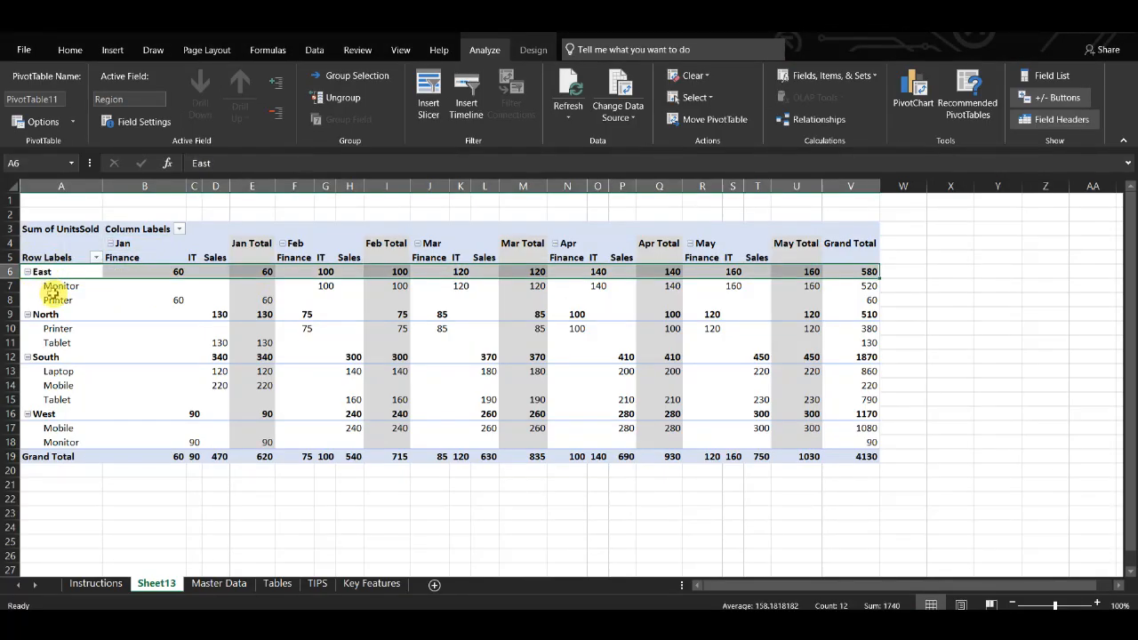
{"action": "left_click", "coordinate": [55, 286]}
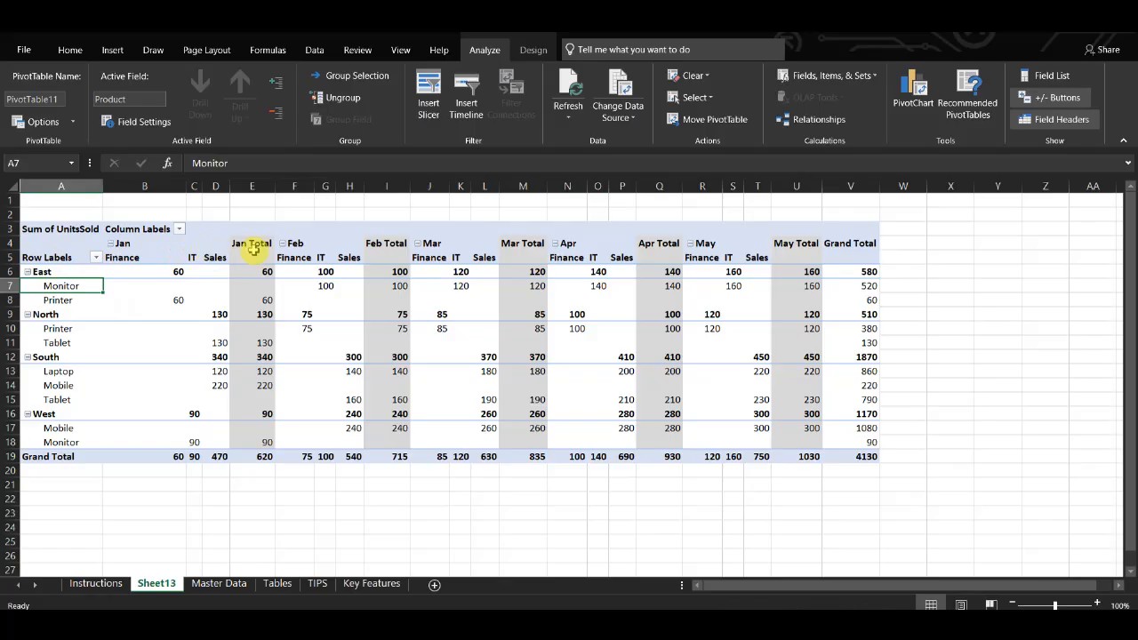
{"action": "left_click", "coordinate": [131, 259]}
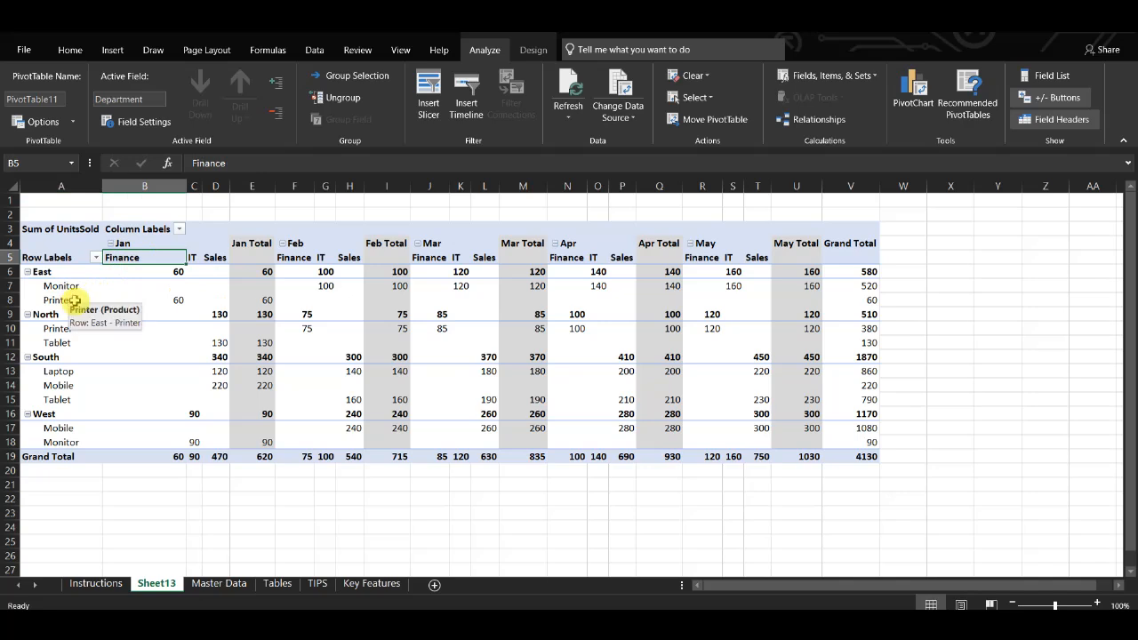
{"action": "left_click", "coordinate": [170, 301]}
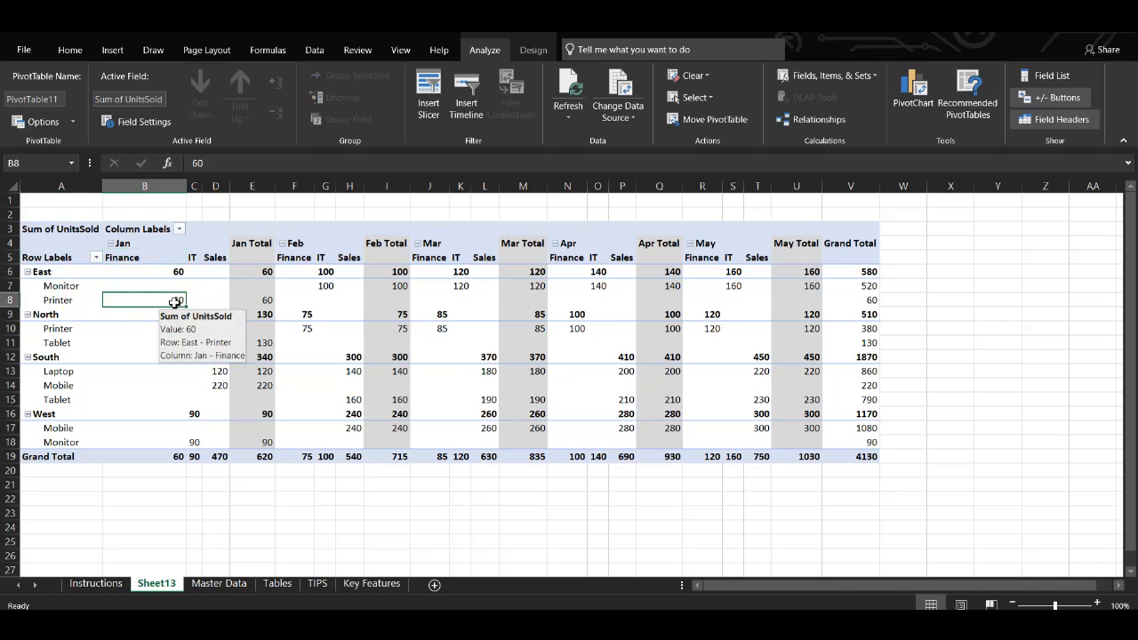
{"action": "left_click", "coordinate": [248, 458]}
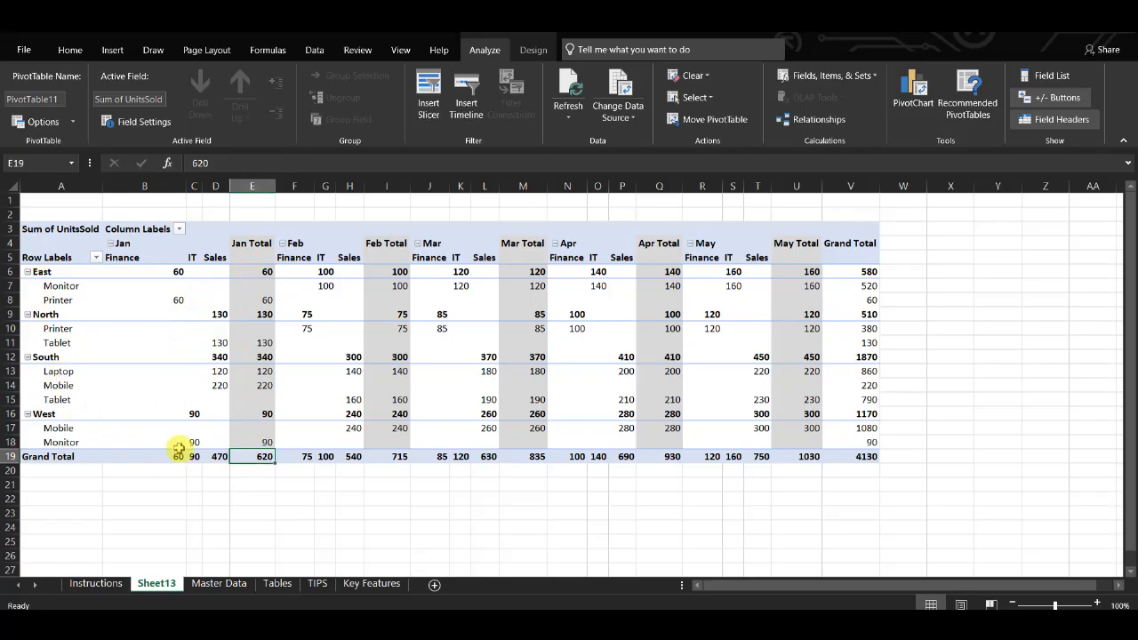
{"action": "left_click", "coordinate": [59, 230]}
{"action": "key", "text": "ctrl+shift+Down"}
{"action": "key", "text": "ctrl+shift+Down"}
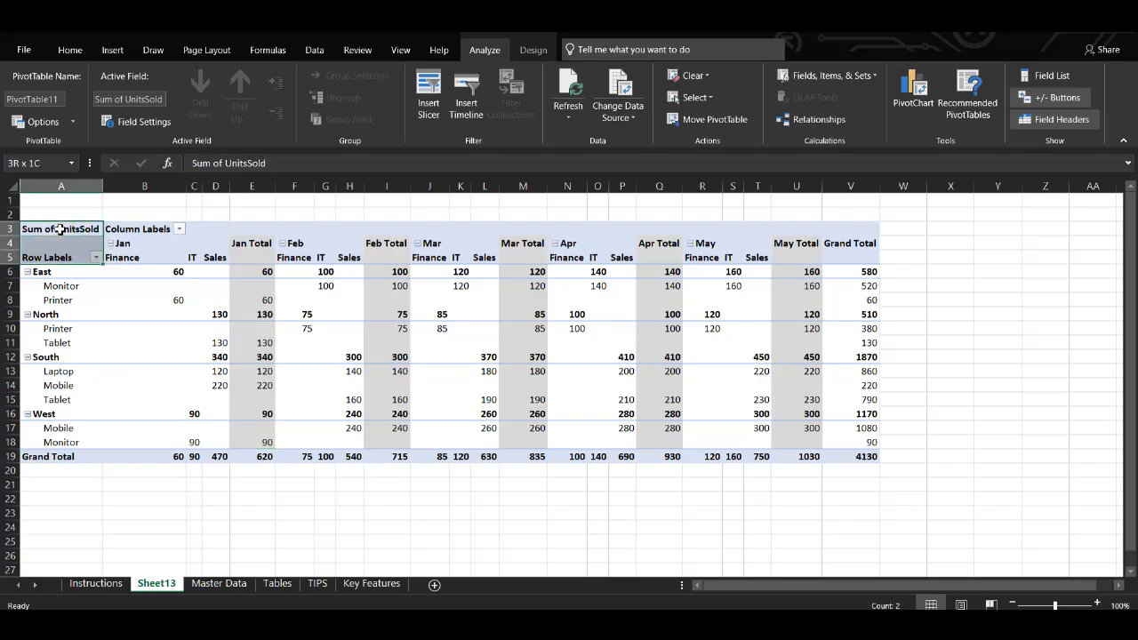
{"action": "key", "text": "ctrl+shift+Right"}
{"action": "key", "text": "ctrl+shift+Right"}
{"action": "key", "text": "ctrl+shift+Left"}
{"action": "key", "text": "shift+Right"}
{"action": "key", "text": "shift+Right"}
{"action": "key", "text": "shift+Right"}
{"action": "key", "text": "shift+Right"}
{"action": "key", "text": "shift+Right"}
{"action": "key", "text": "shift+Right"}
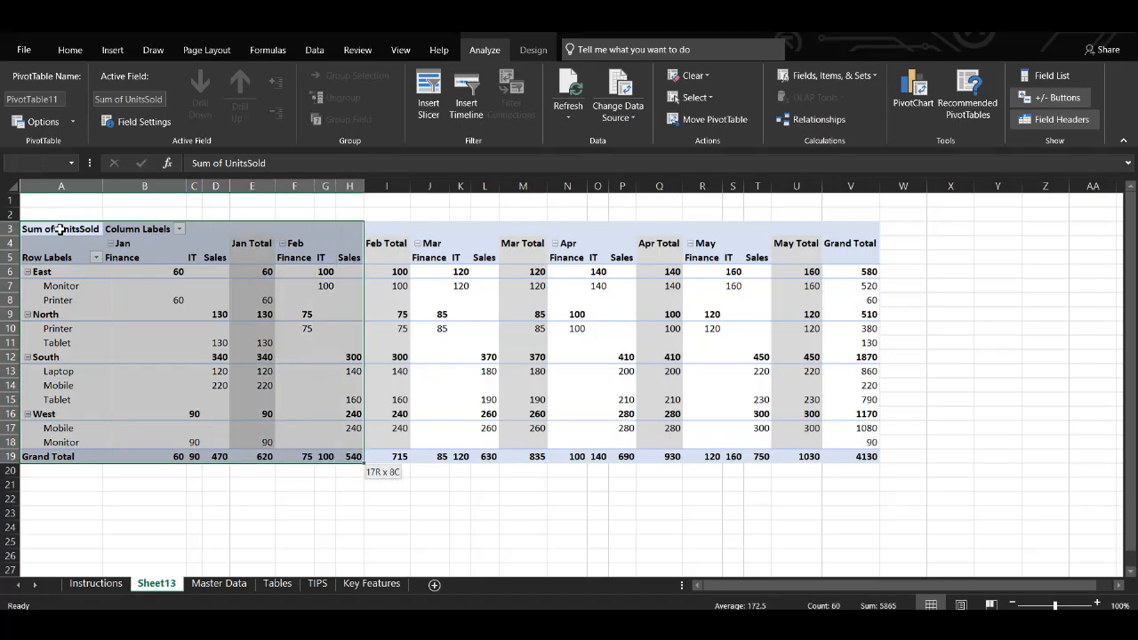
{"action": "key", "text": "ctrl+shift+Right"}
{"action": "key", "text": "shift+Left"}
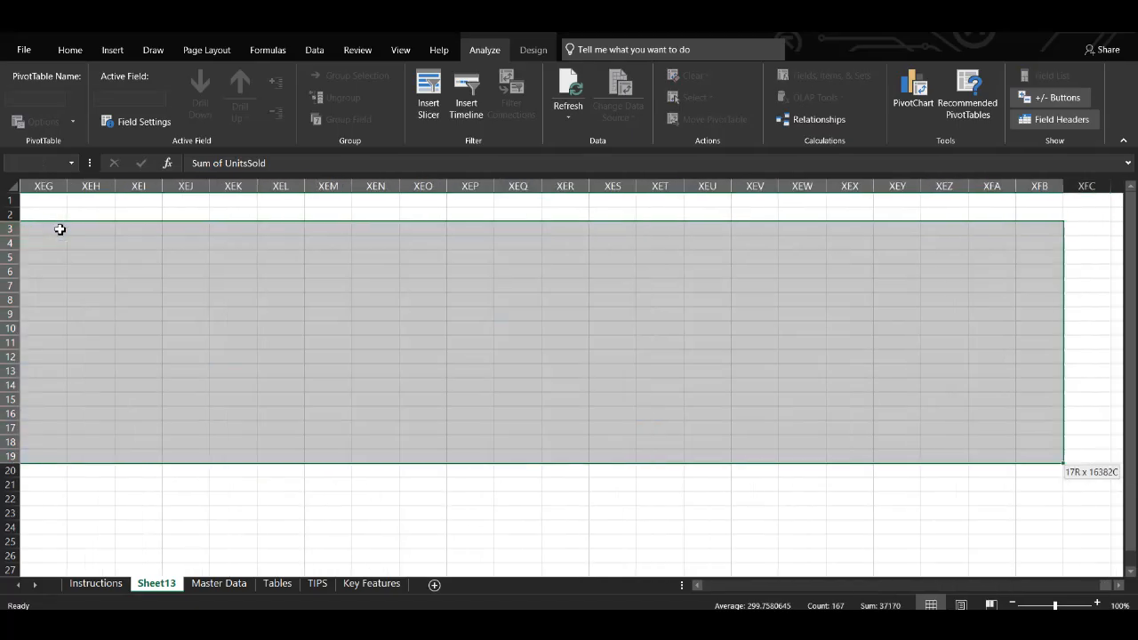
{"action": "key", "text": "ctrl+shift+Left"}
{"action": "key", "text": "shift+Right"}
{"action": "left_click", "coordinate": [112, 49]}
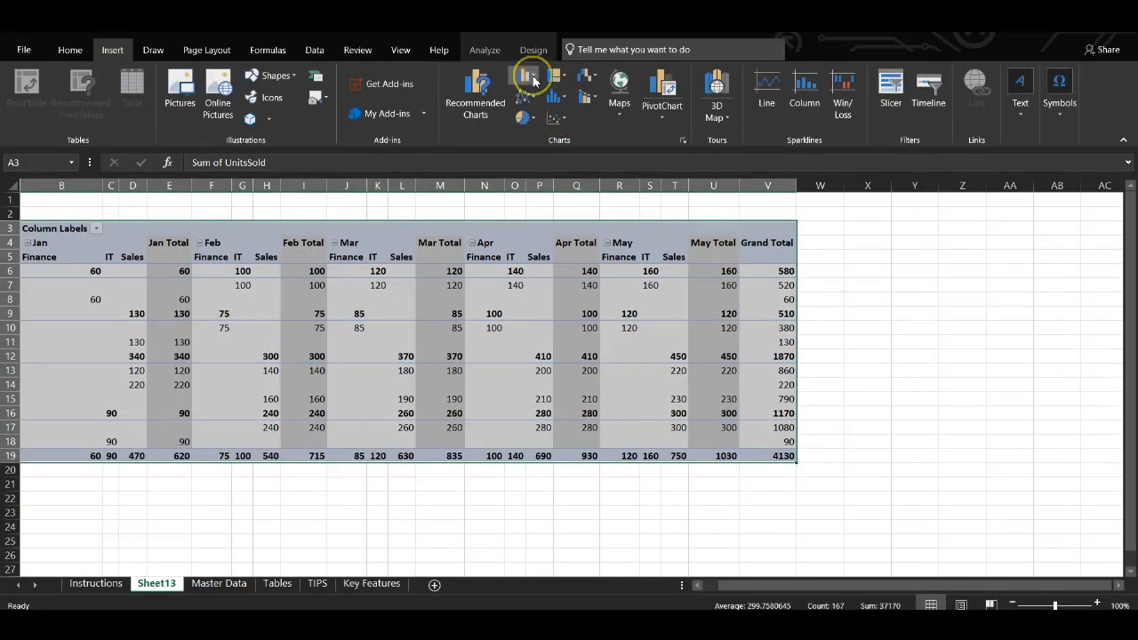
{"action": "left_click", "coordinate": [526, 77]}
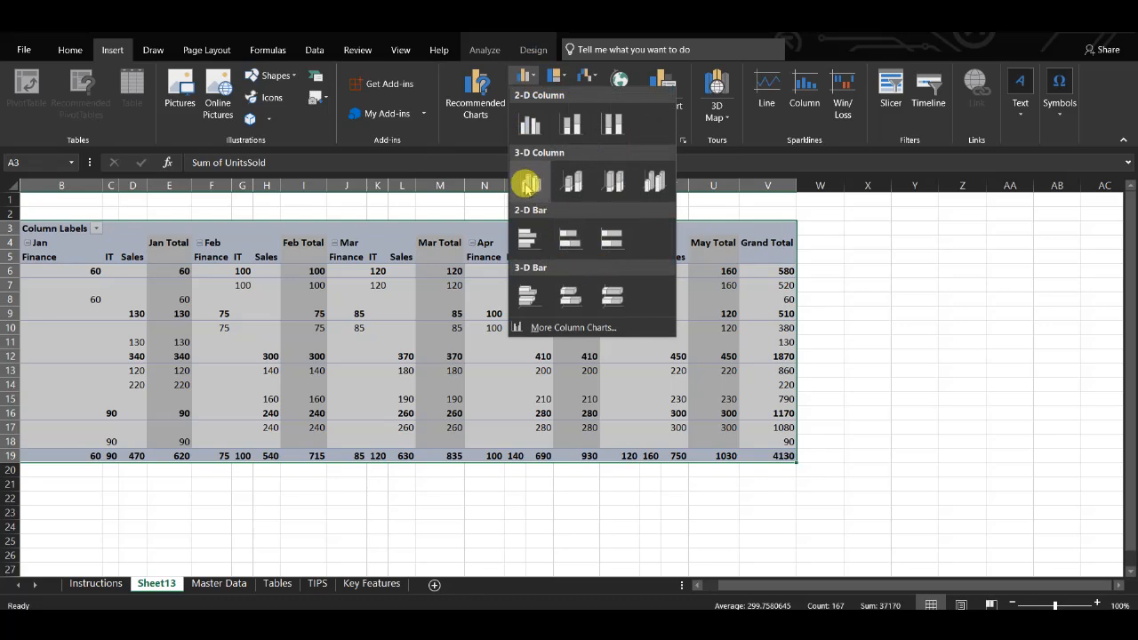
{"action": "left_click", "coordinate": [526, 182]}
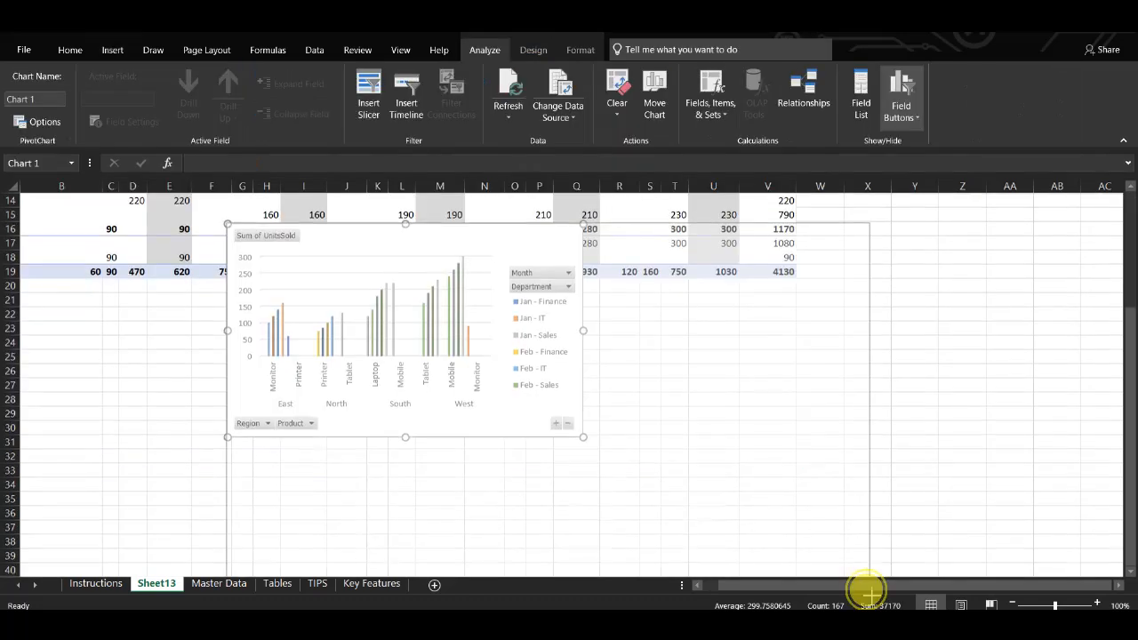
Step: Filter the column chart's Department field to show only IT
{"action": "left_click_drag", "start_coordinate": [866, 596], "coordinate": [846, 583]}
{"action": "scroll", "coordinate": [525, 498], "scroll_direction": "down", "scroll_amount": 2}
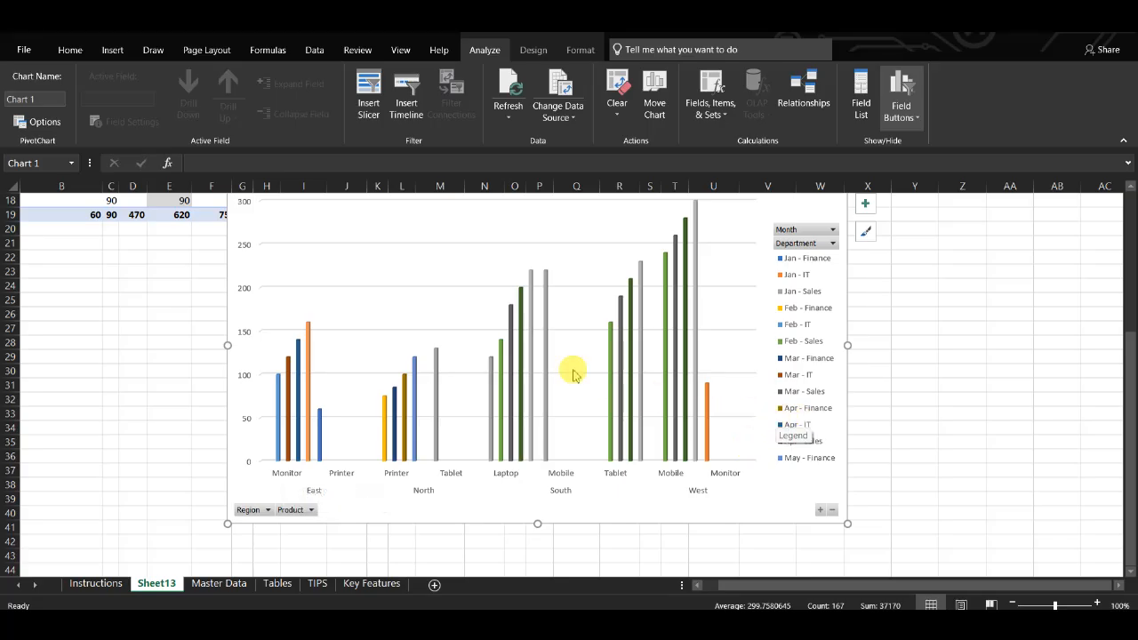
{"action": "scroll", "coordinate": [401, 327], "scroll_direction": "up", "scroll_amount": 1}
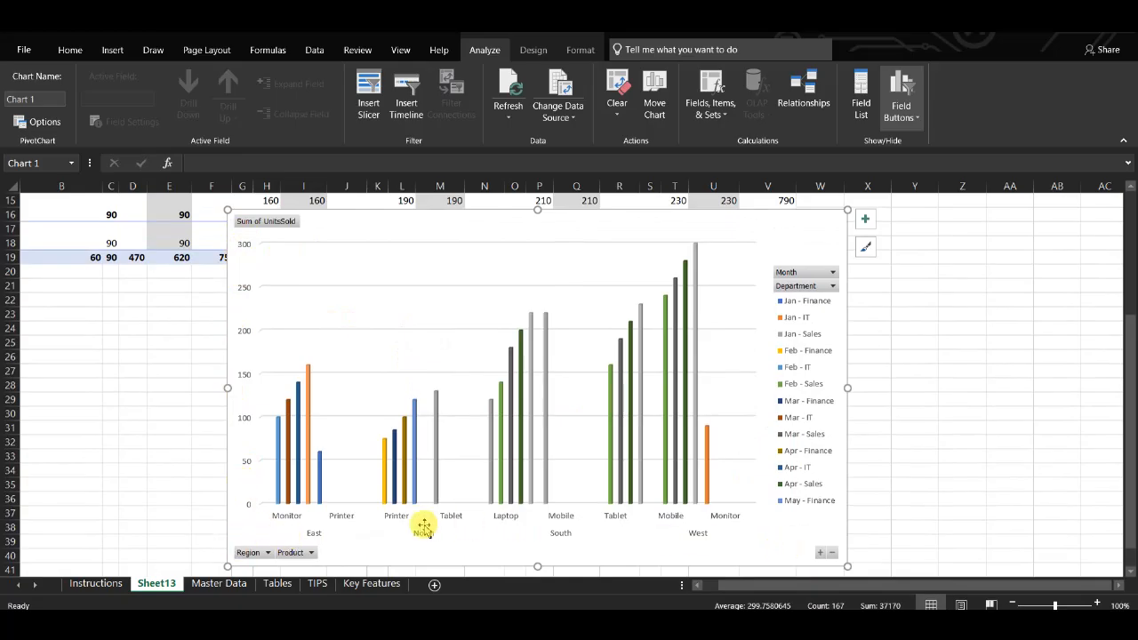
{"action": "left_click", "coordinate": [311, 533]}
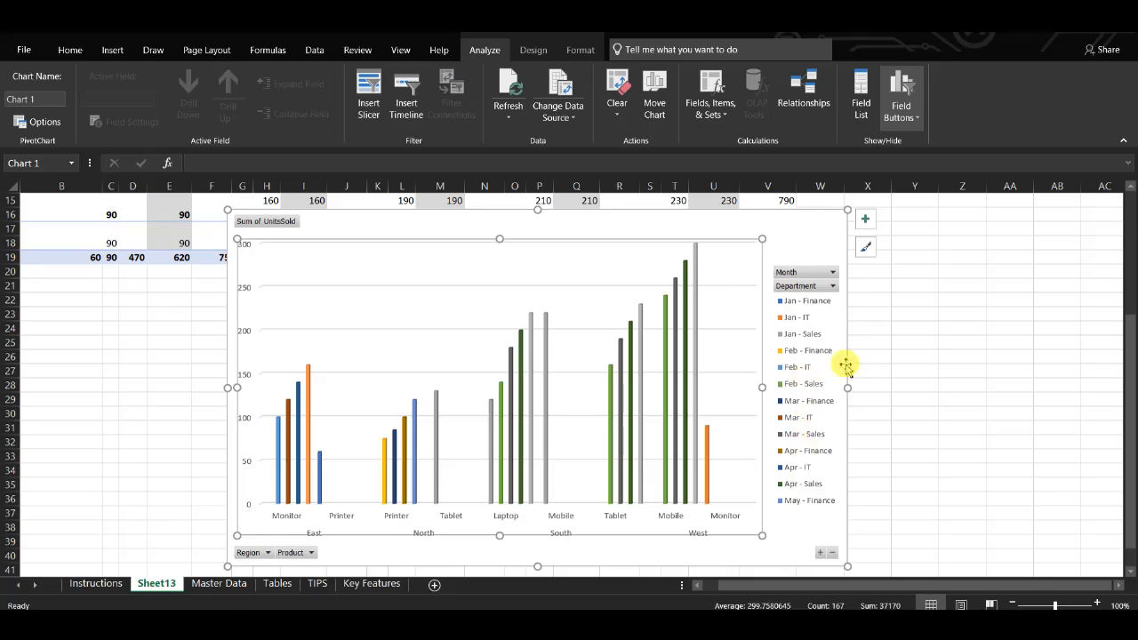
{"action": "left_click", "coordinate": [823, 289]}
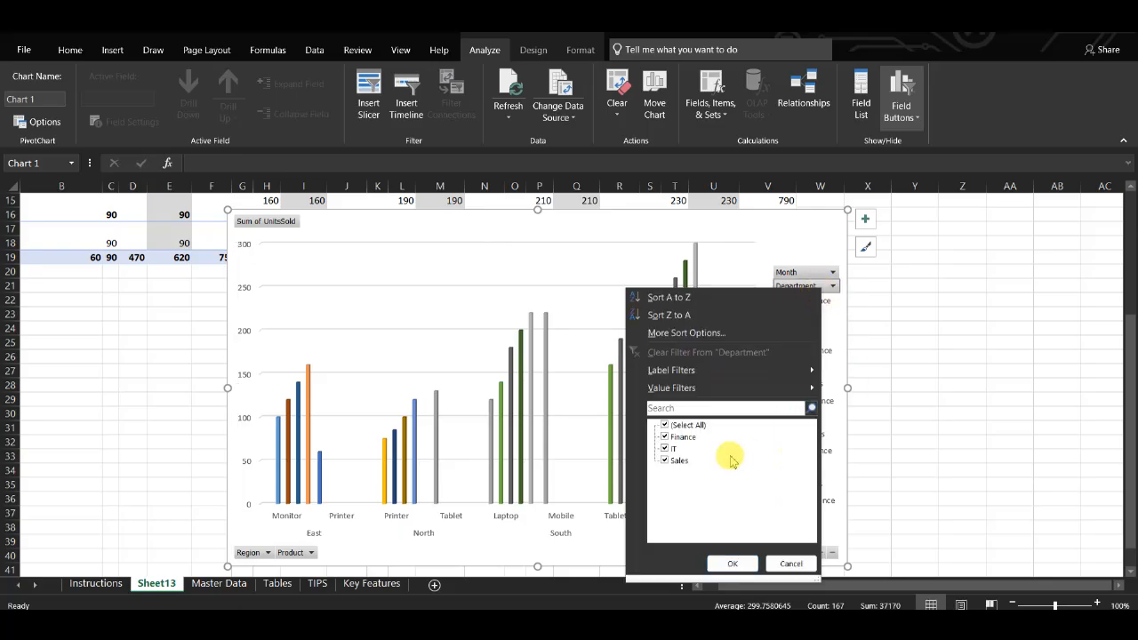
{"action": "left_click", "coordinate": [665, 438]}
{"action": "left_click", "coordinate": [665, 460]}
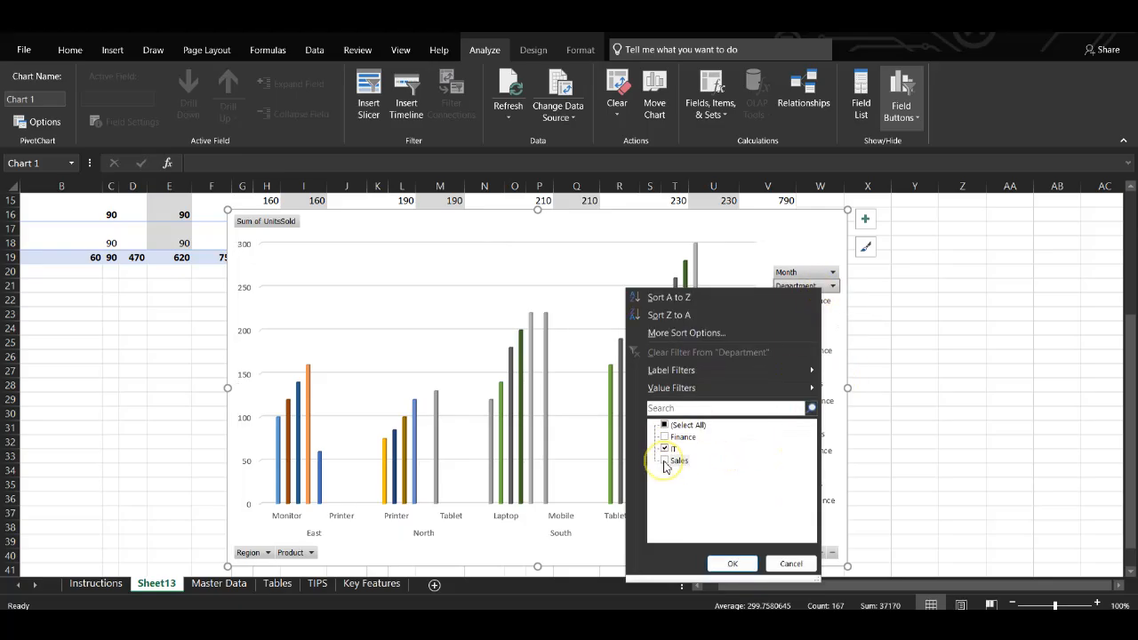
{"action": "left_click", "coordinate": [735, 564]}
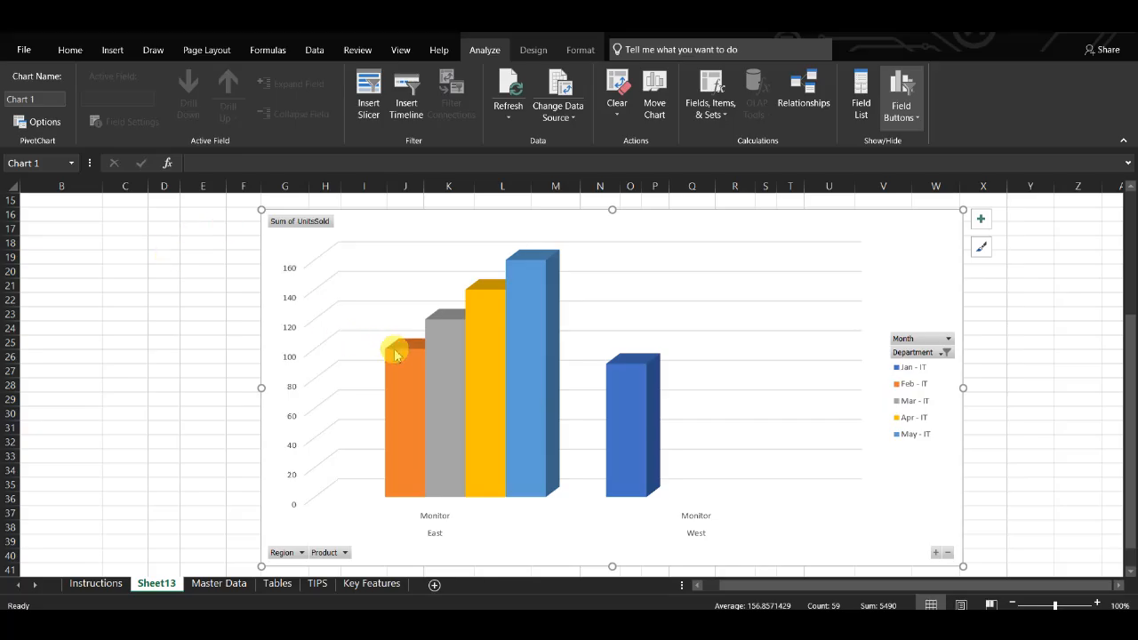
{"action": "mouse_move", "coordinate": [399, 373]}
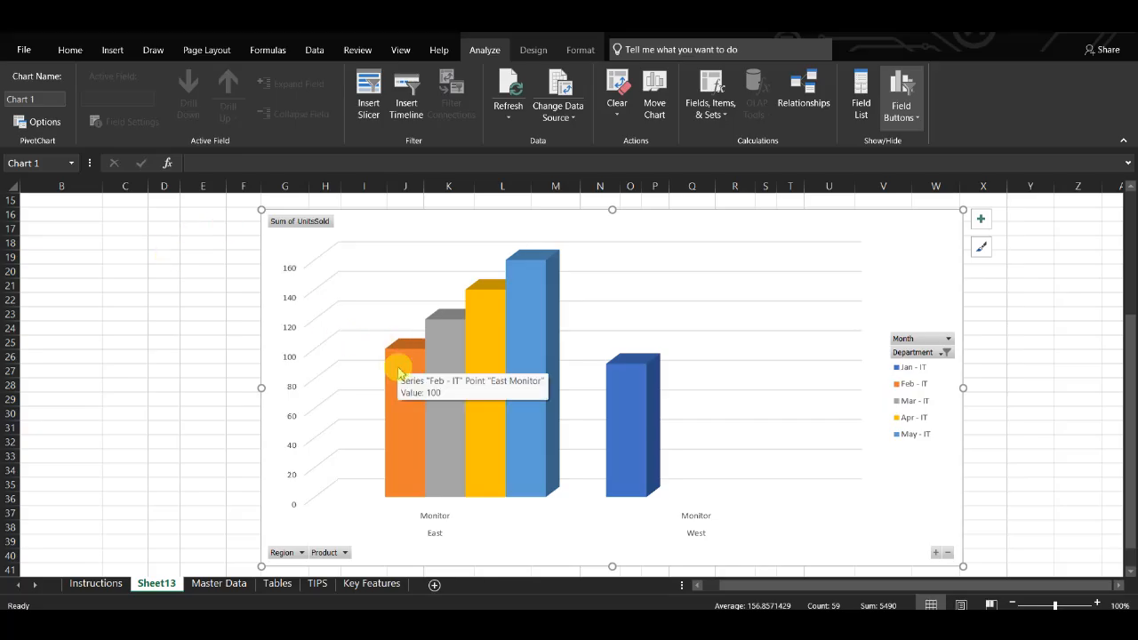
{"action": "mouse_move", "coordinate": [451, 357]}
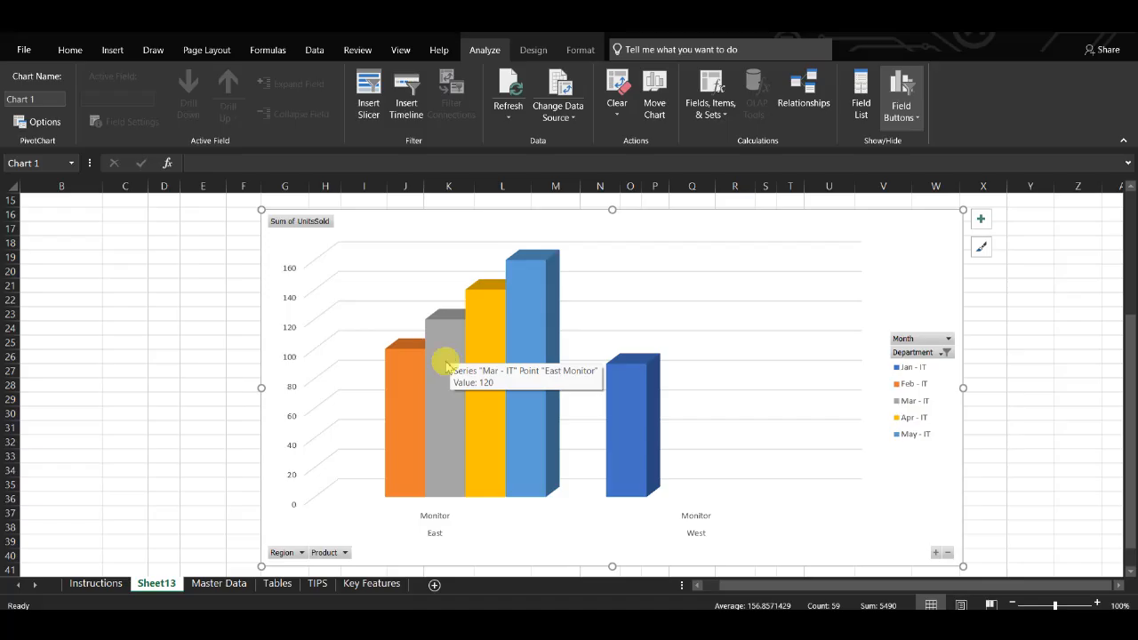
Step: Switch to the Master Data sheet and select the Printer cell in row 5
{"action": "left_click", "coordinate": [210, 583]}
{"action": "left_click", "coordinate": [254, 261]}
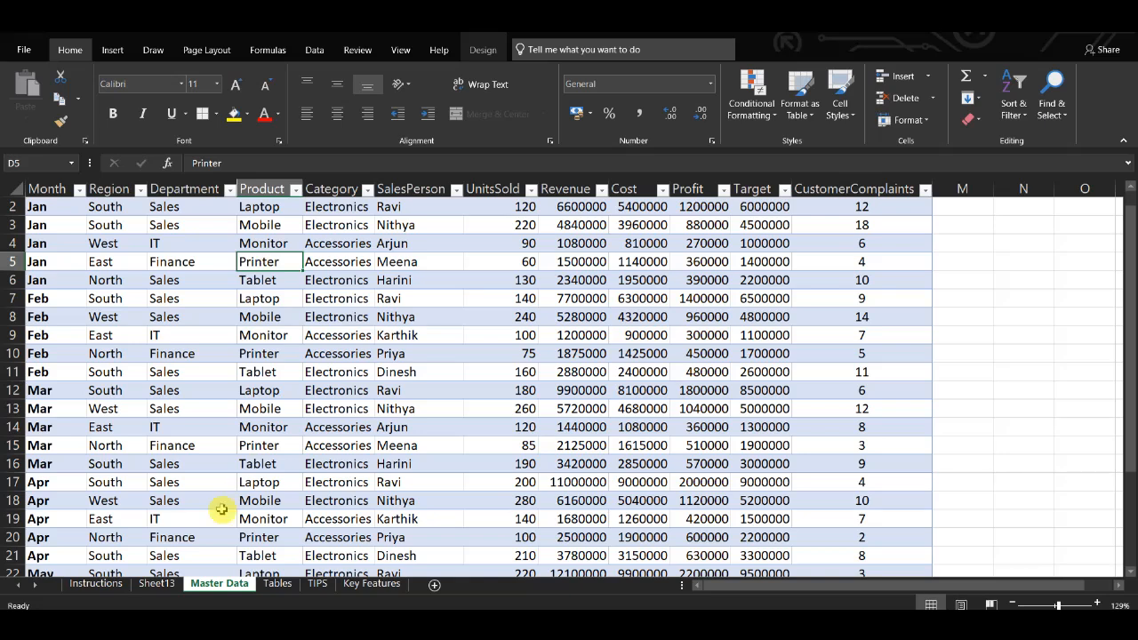
Step: On Sheet13, insert a 2-D Area PivotChart from the units-sold PivotTable, then enlarge and reposition it
{"action": "left_click", "coordinate": [157, 583]}
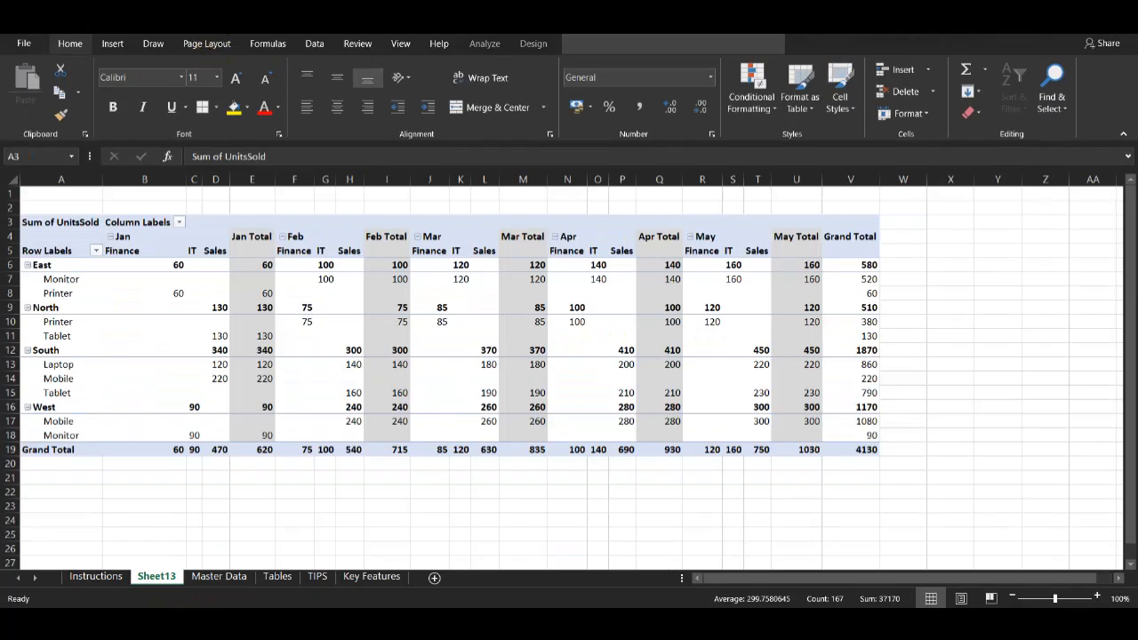
{"action": "left_click", "coordinate": [114, 45]}
{"action": "left_click", "coordinate": [115, 45]}
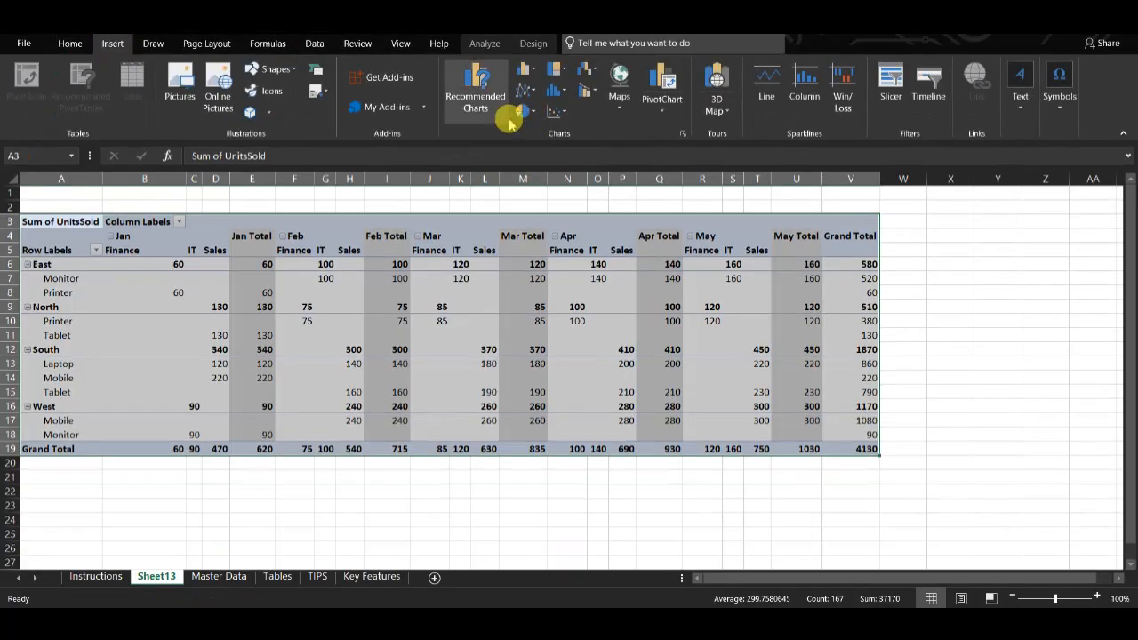
{"action": "left_click", "coordinate": [536, 97]}
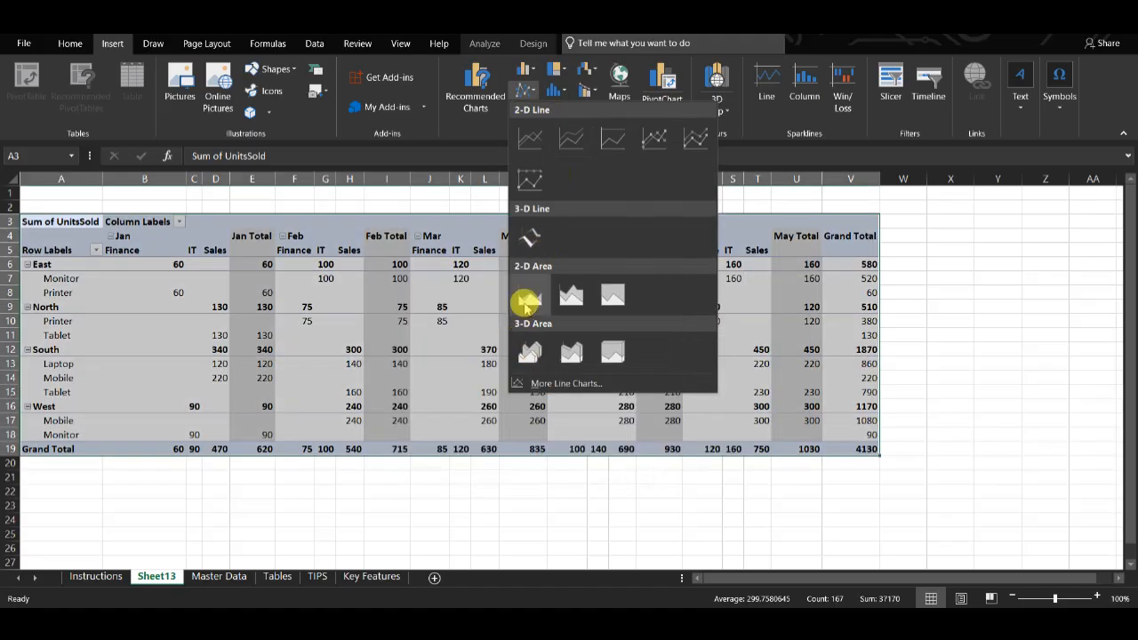
{"action": "left_click", "coordinate": [530, 295]}
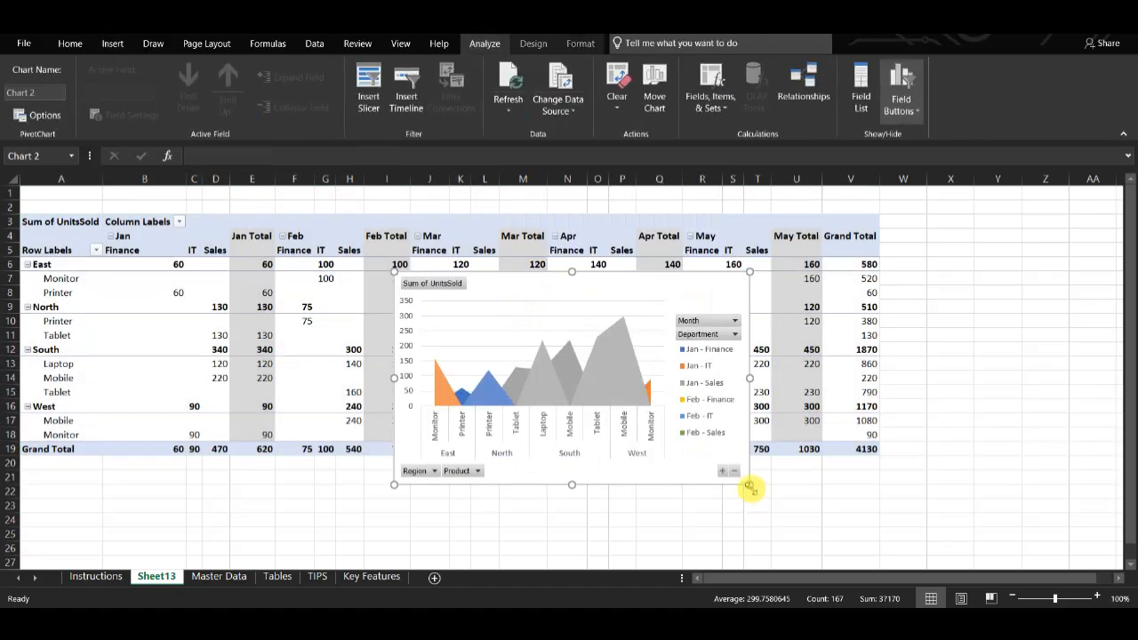
{"action": "left_click_drag", "start_coordinate": [749, 485], "coordinate": [992, 571]}
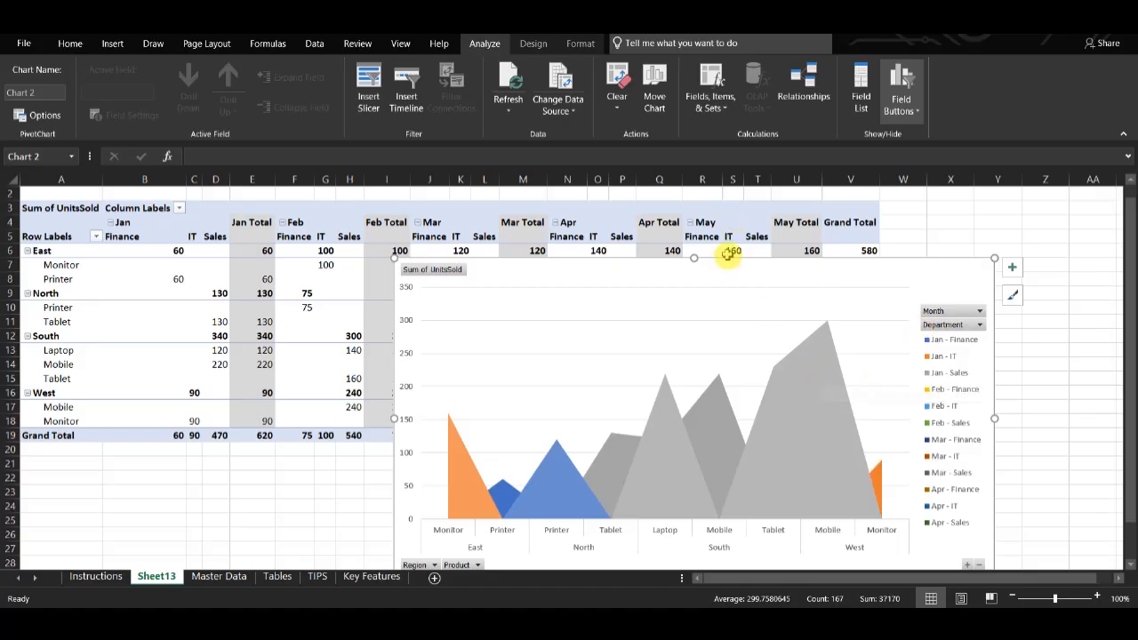
{"action": "left_click_drag", "start_coordinate": [727, 258], "coordinate": [581, 204]}
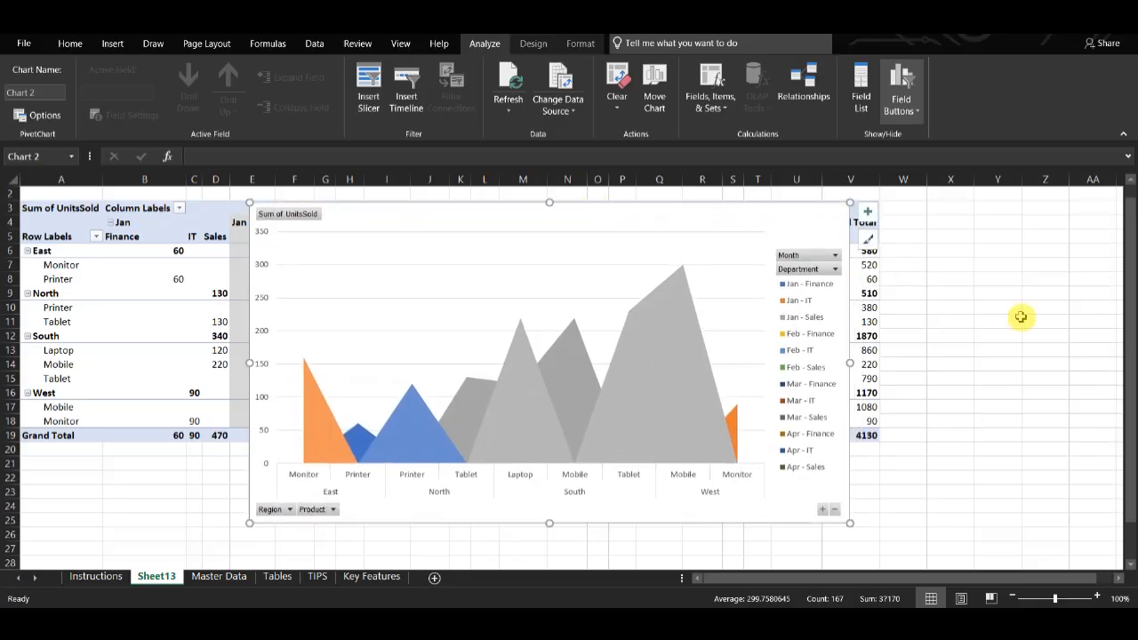
{"action": "left_click_drag", "start_coordinate": [849, 523], "coordinate": [858, 525]}
Step: Select the area chart's Chart Area and delete the chart
{"action": "right_click", "coordinate": [815, 205]}
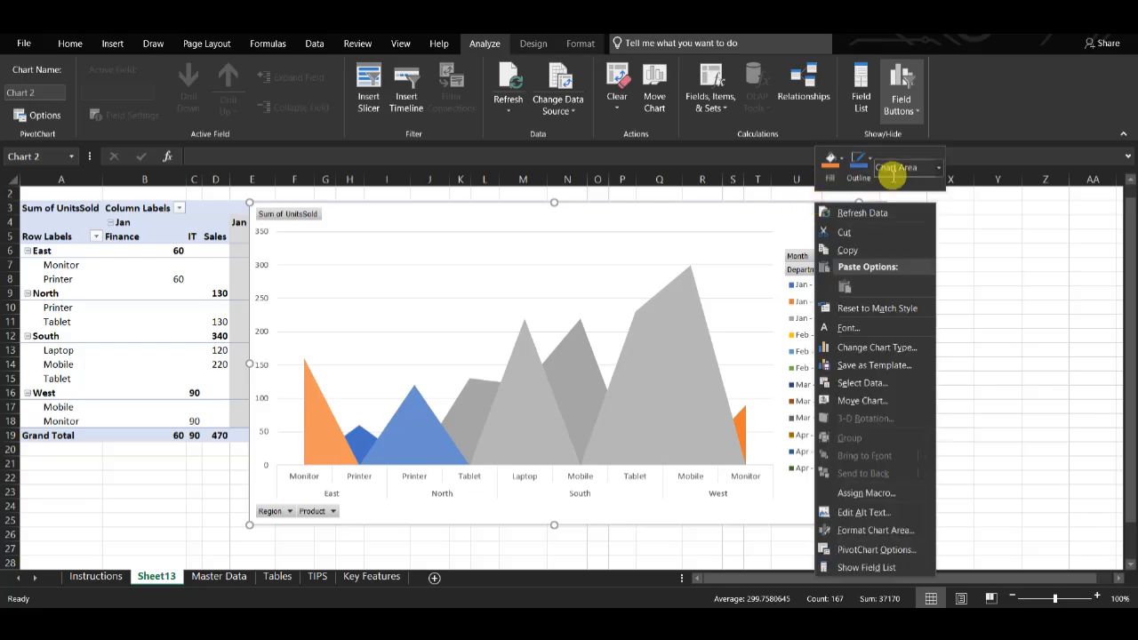
{"action": "left_click", "coordinate": [939, 168]}
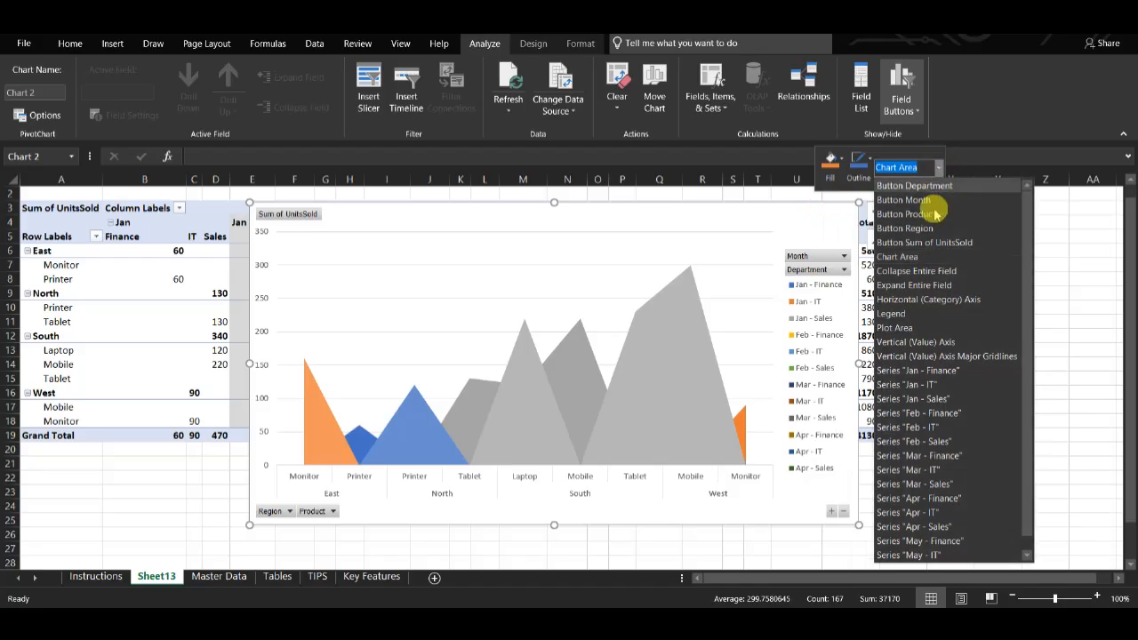
{"action": "left_click", "coordinate": [922, 283]}
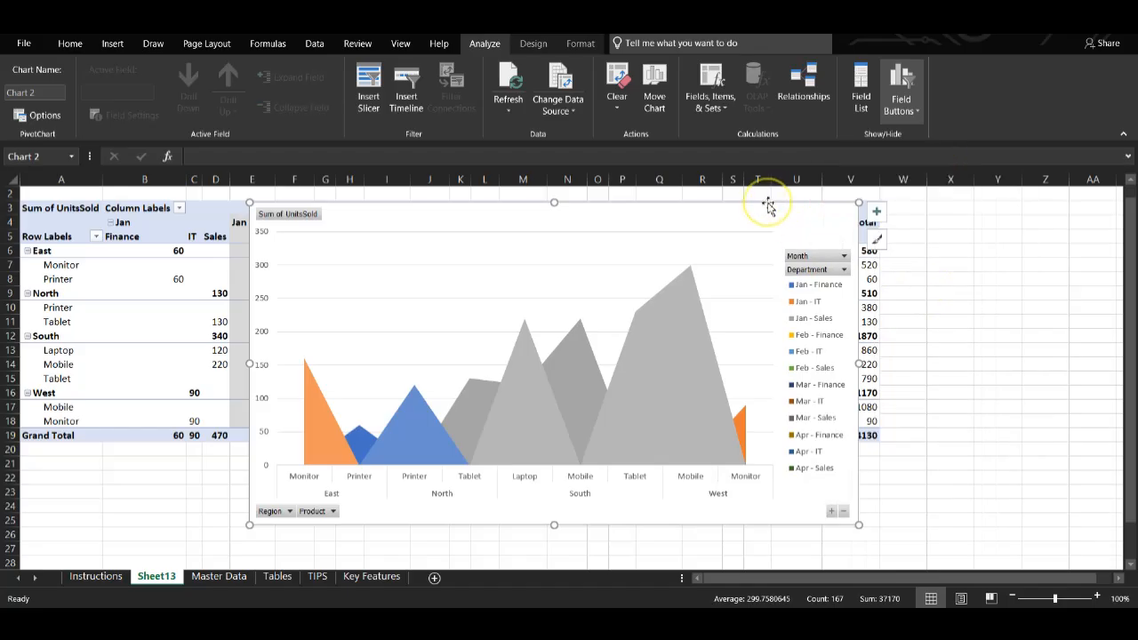
{"action": "key", "text": "Delete"}
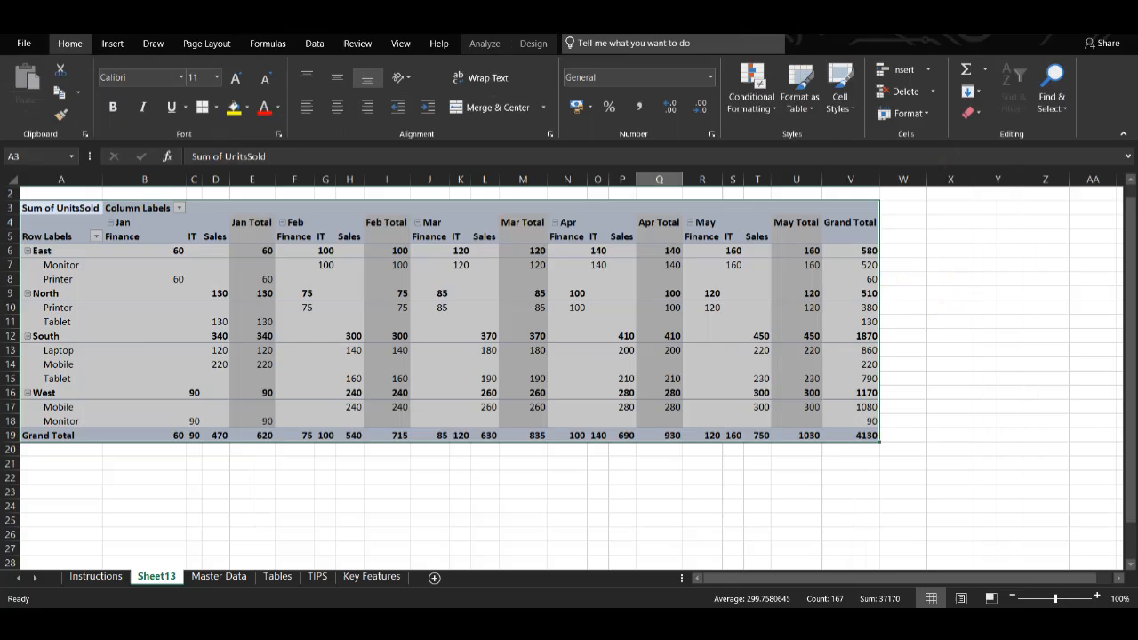
Step: Insert a 3-D Area PivotChart from the units-sold PivotTable and move it up beside the table
{"action": "left_click", "coordinate": [114, 44]}
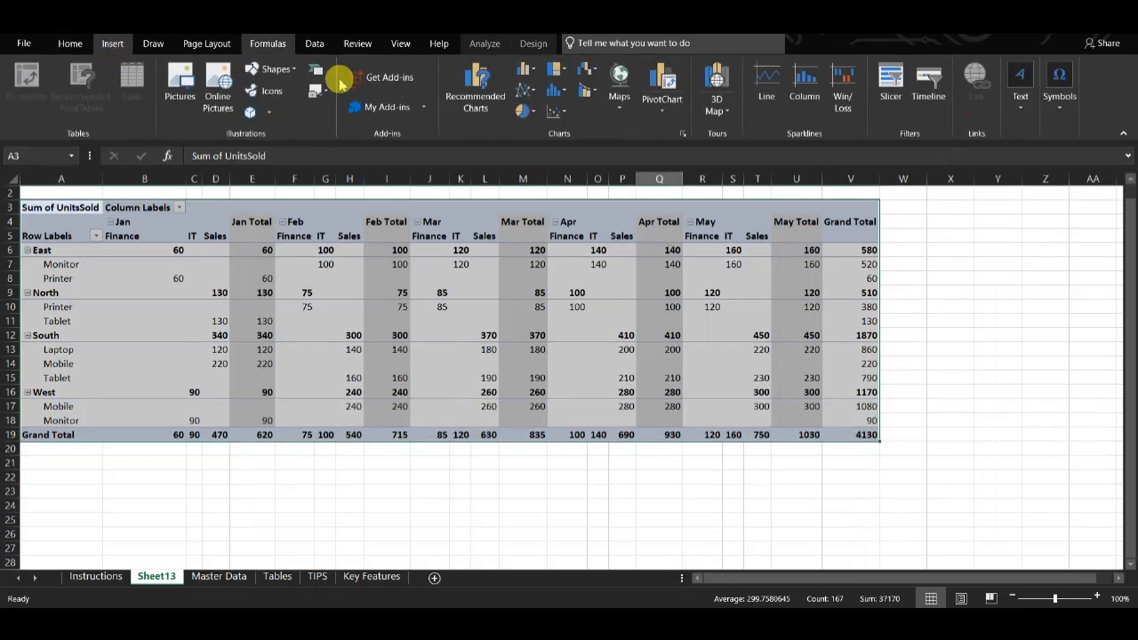
{"action": "left_click", "coordinate": [528, 90]}
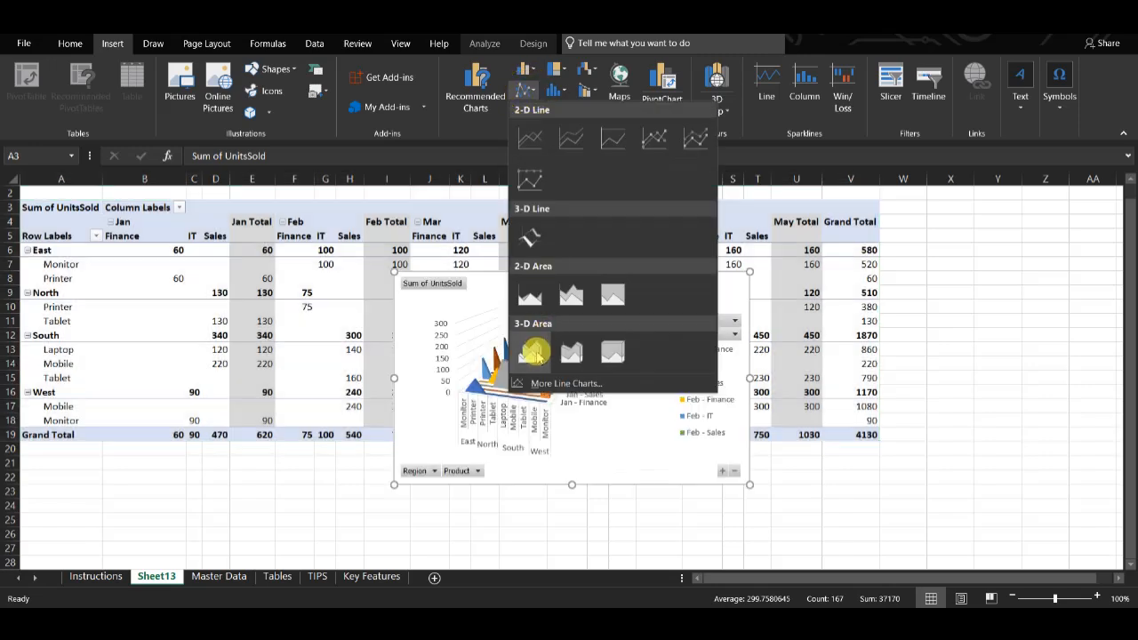
{"action": "left_click", "coordinate": [534, 353]}
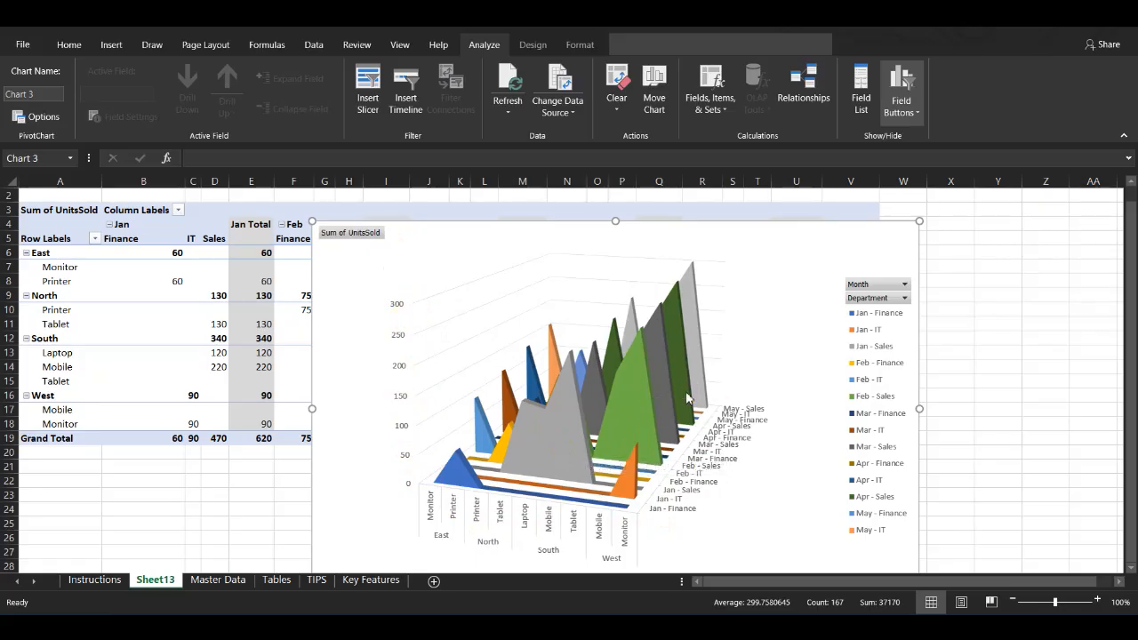
{"action": "left_click", "coordinate": [349, 236]}
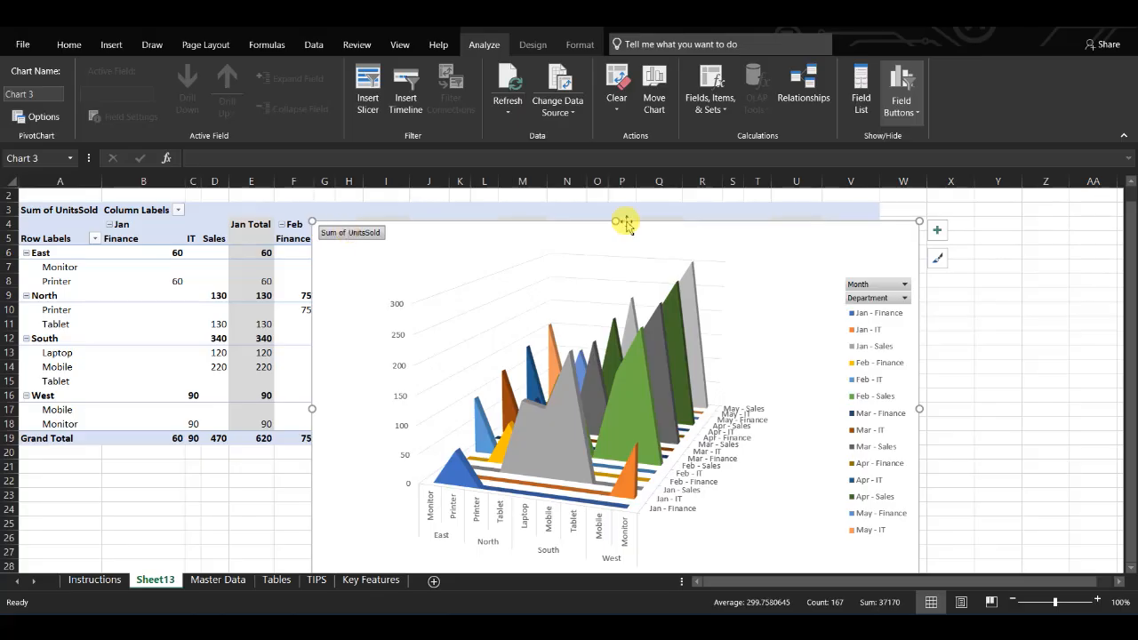
{"action": "left_click_drag", "start_coordinate": [734, 222], "coordinate": [726, 185]}
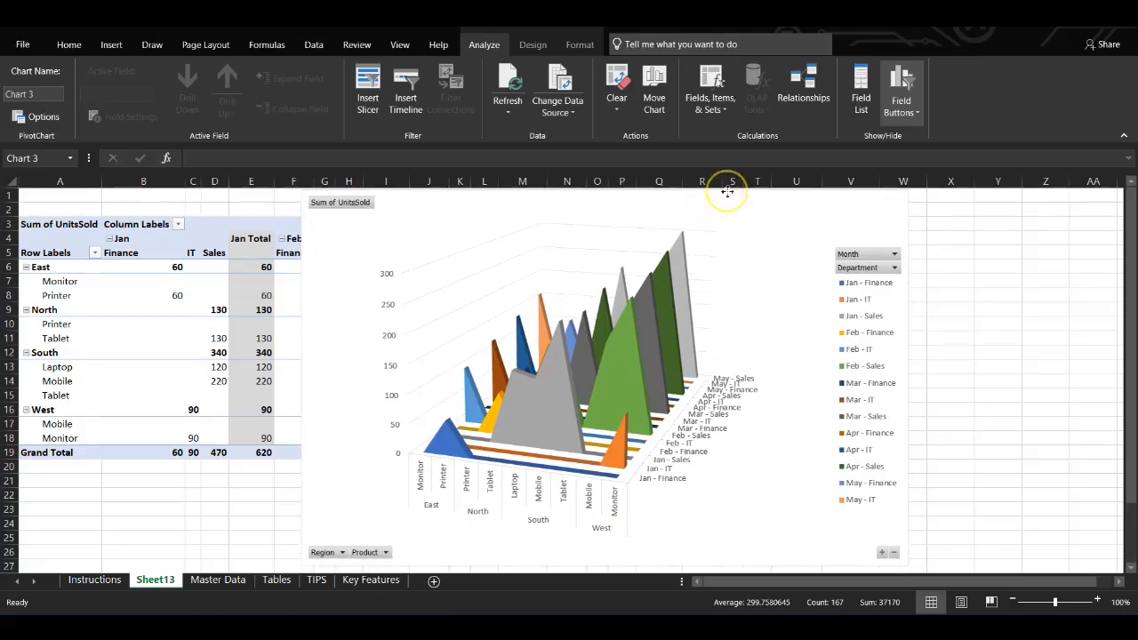
Step: Filter the 3-D area chart's Month field to show only Jan
{"action": "left_click", "coordinate": [875, 255]}
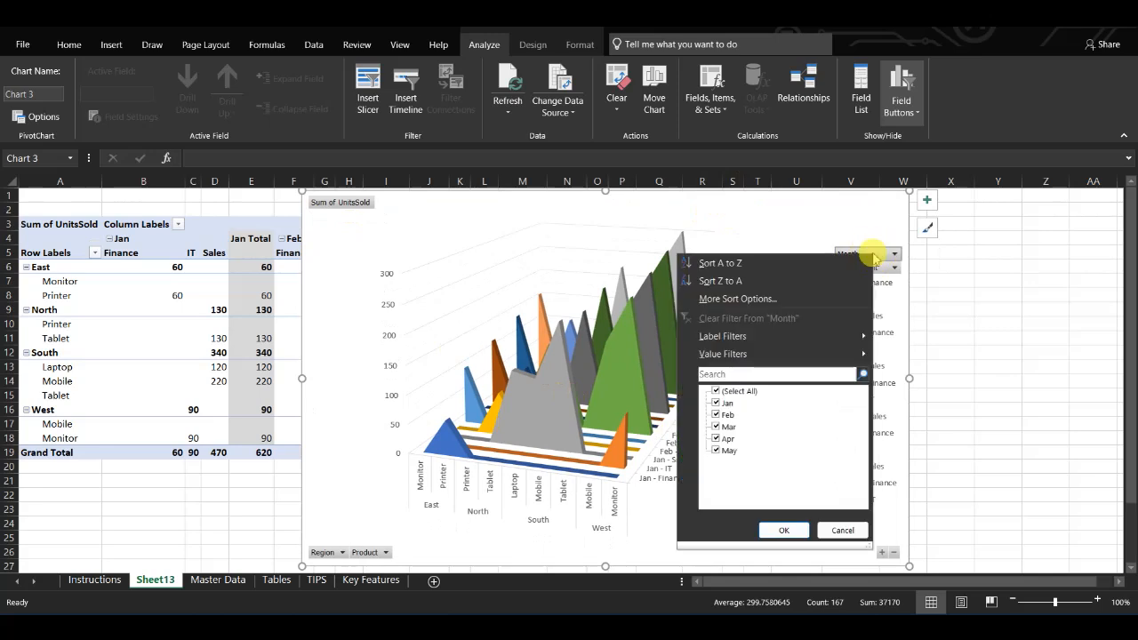
{"action": "left_click", "coordinate": [717, 391]}
{"action": "left_click", "coordinate": [717, 403]}
{"action": "left_click", "coordinate": [782, 530]}
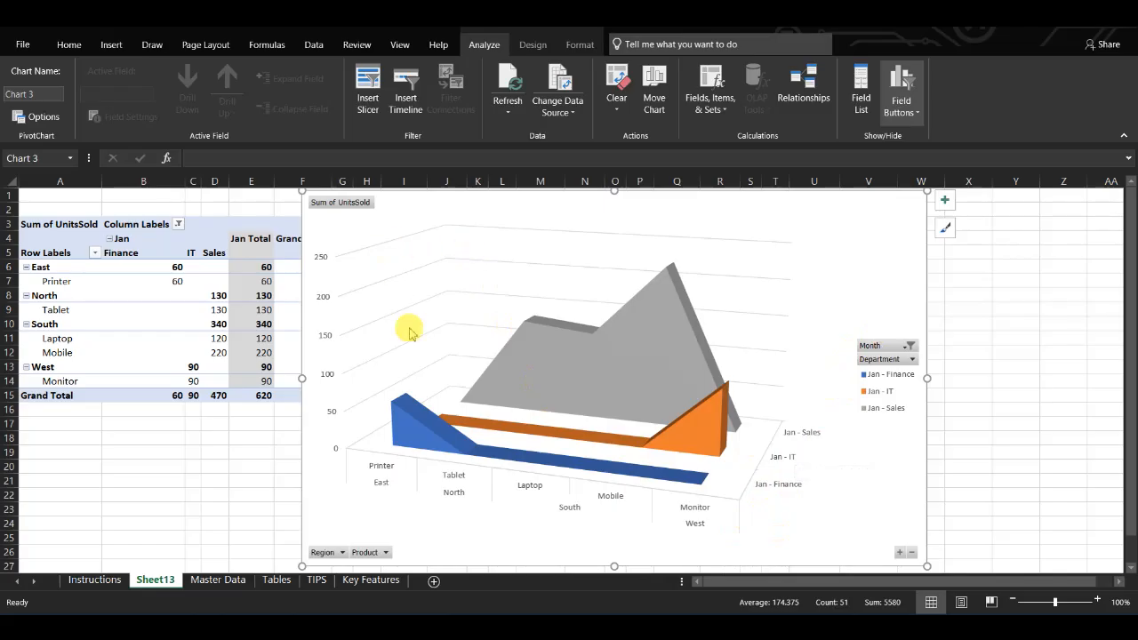
Step: Filter the chart's Department field to show only IT
{"action": "left_click", "coordinate": [911, 359]}
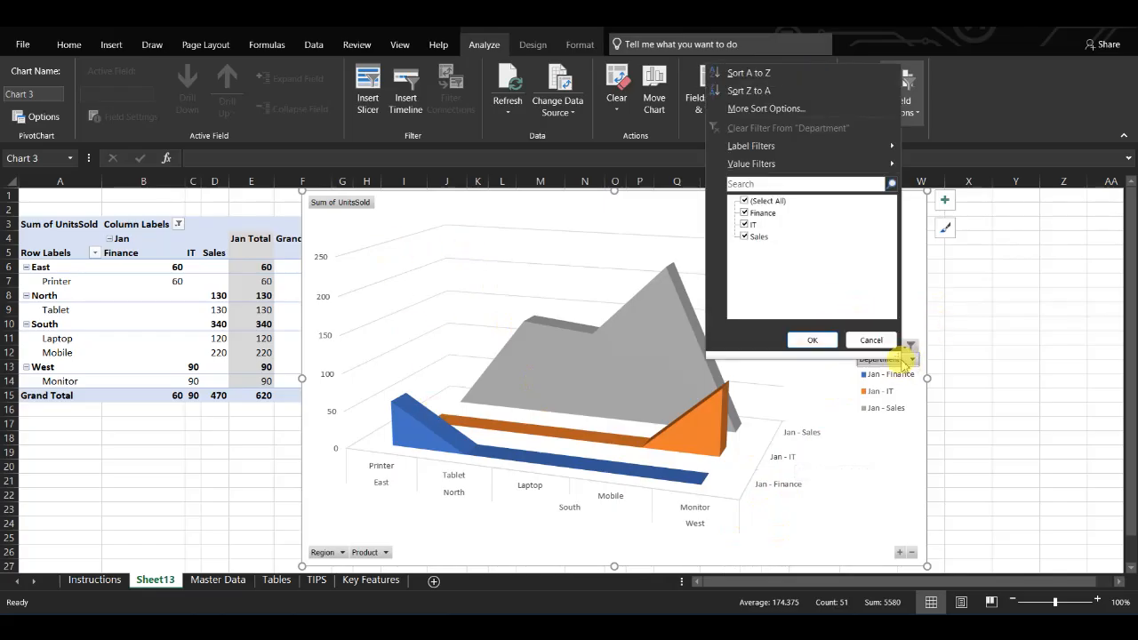
{"action": "left_click", "coordinate": [746, 200]}
{"action": "left_click", "coordinate": [745, 224]}
{"action": "left_click", "coordinate": [809, 340]}
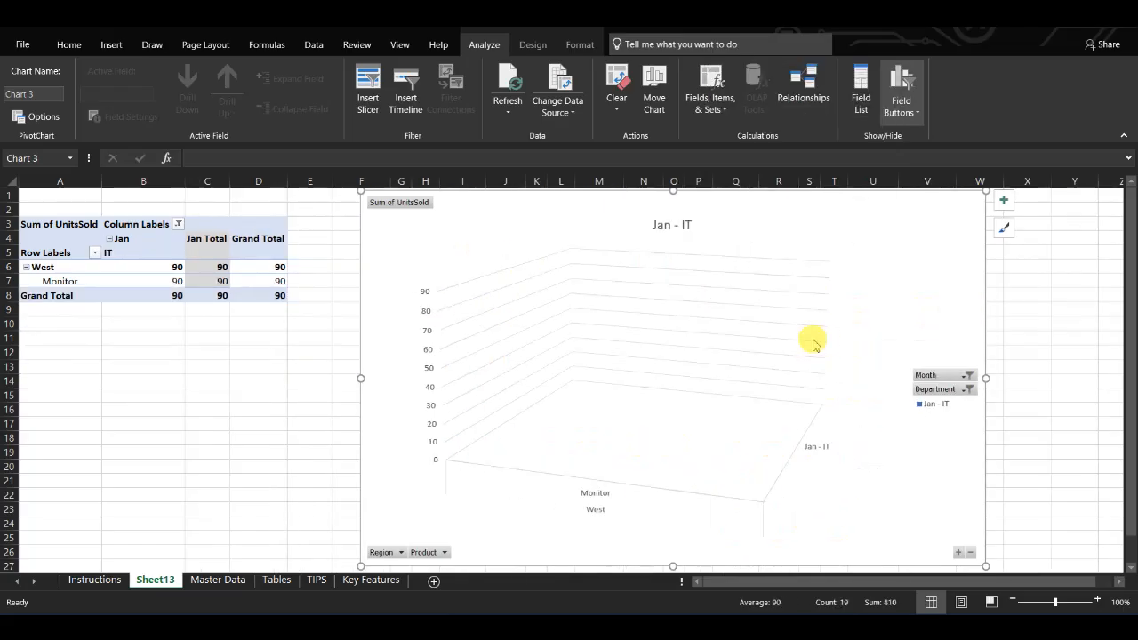
Step: Change the chart's Department filter to show only Finance
{"action": "left_click", "coordinate": [967, 390]}
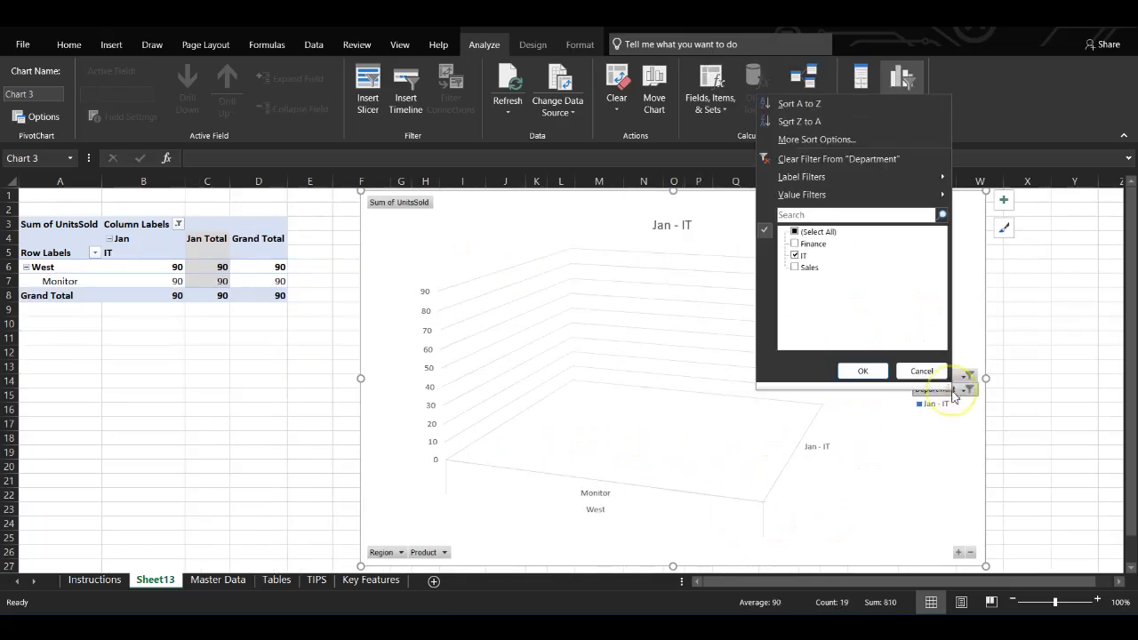
{"action": "left_click", "coordinate": [795, 255]}
{"action": "left_click", "coordinate": [796, 243]}
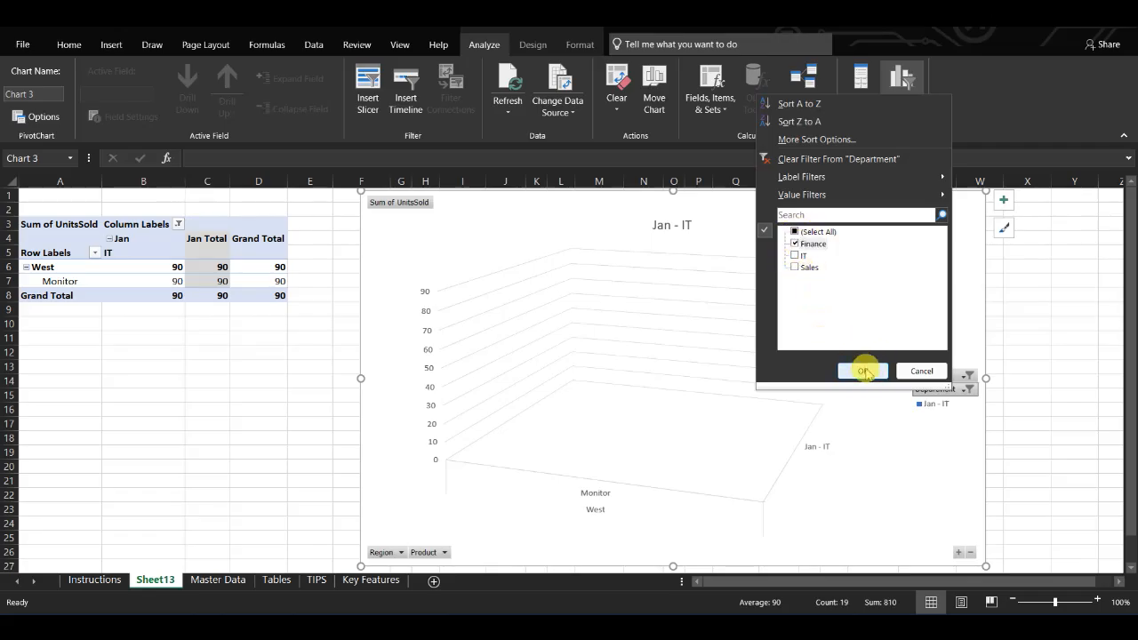
{"action": "left_click", "coordinate": [864, 369]}
Step: Change the chart's Department filter to show only Sales
{"action": "left_click", "coordinate": [968, 389]}
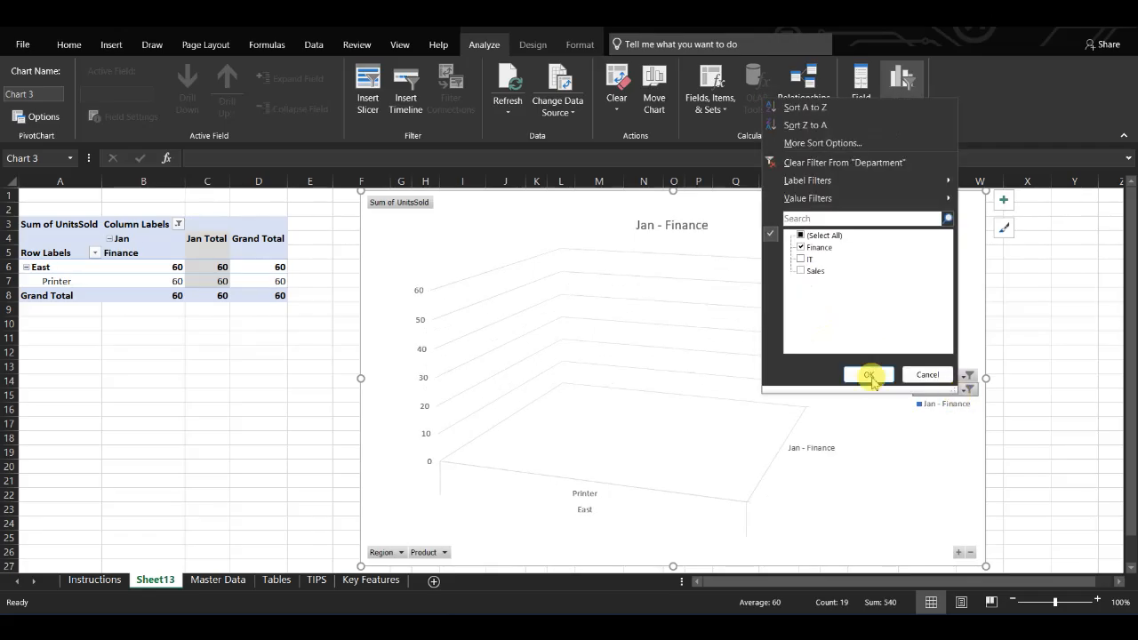
{"action": "left_click", "coordinate": [801, 248]}
{"action": "left_click", "coordinate": [801, 271]}
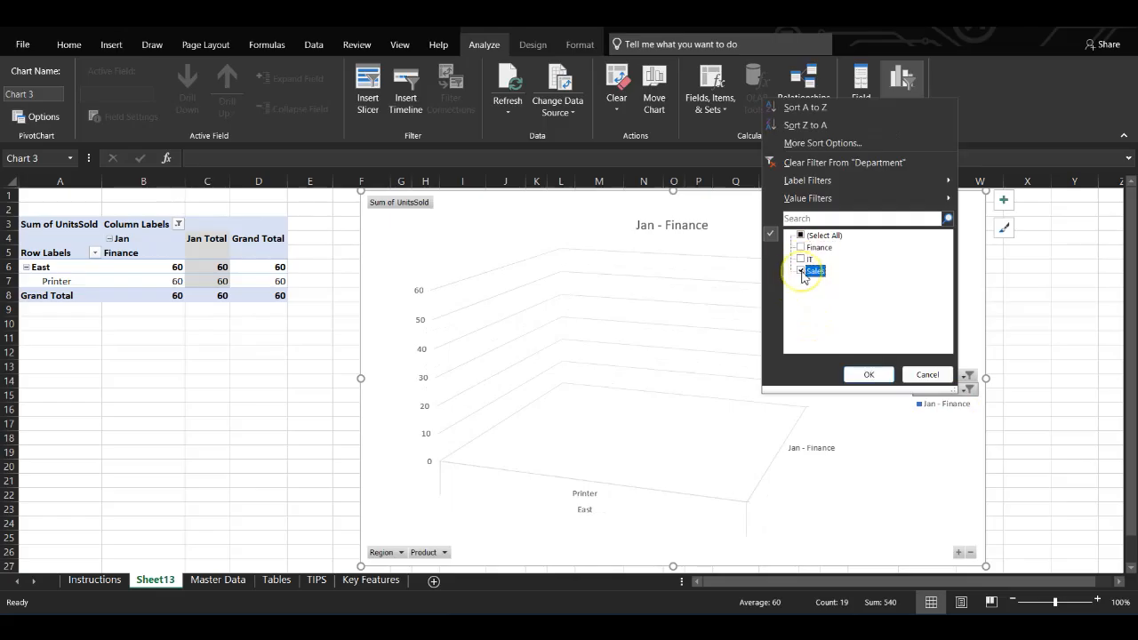
{"action": "left_click", "coordinate": [869, 375]}
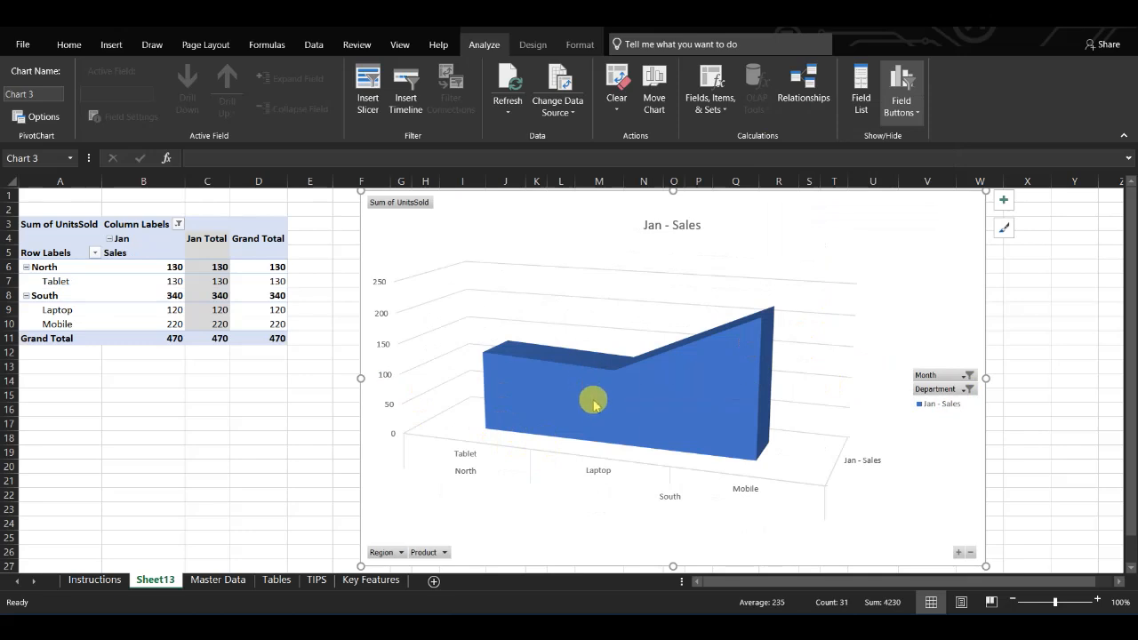
Step: Reset the chart's Department and Month filters to Select All so every department and month shows
{"action": "left_click", "coordinate": [948, 389]}
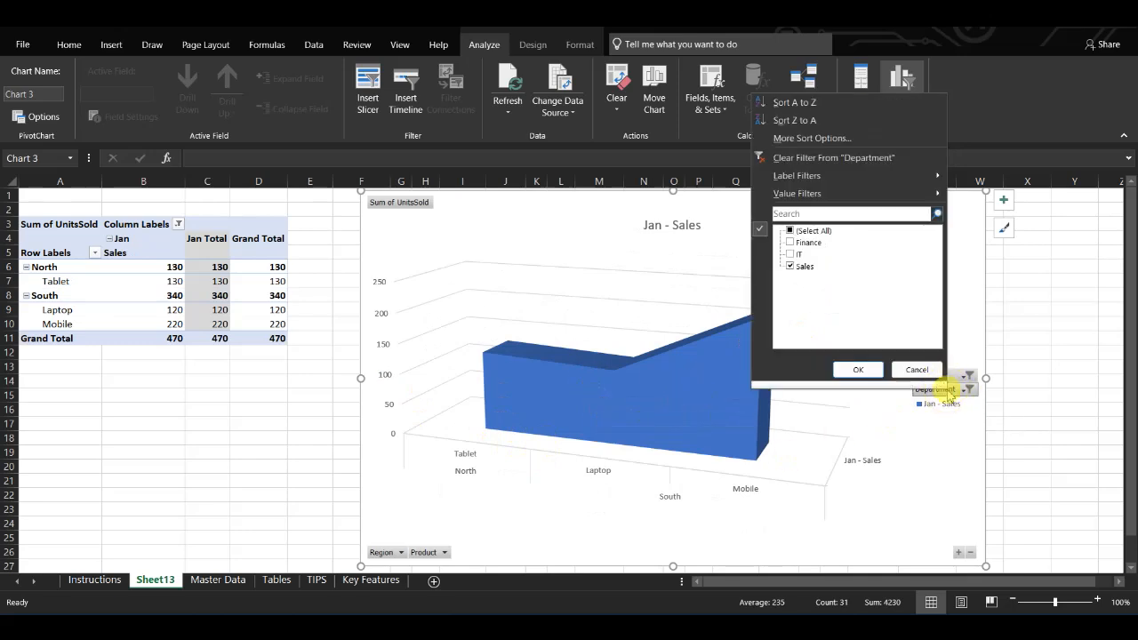
{"action": "left_click", "coordinate": [797, 231]}
{"action": "left_click", "coordinate": [855, 369]}
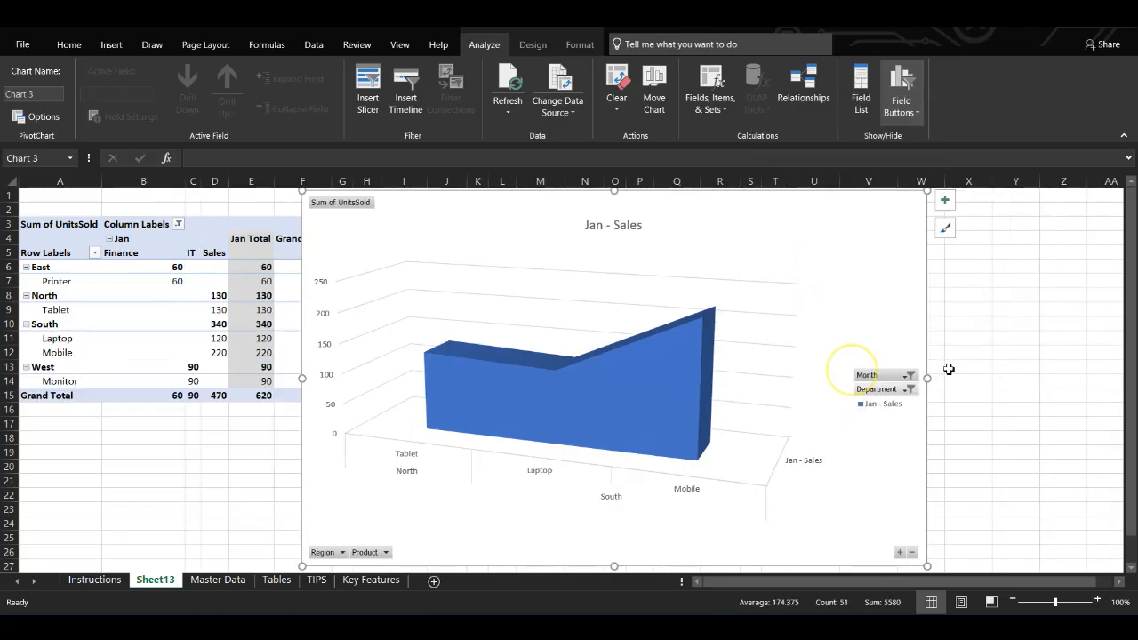
{"action": "left_click", "coordinate": [907, 345]}
{"action": "left_click", "coordinate": [745, 191]}
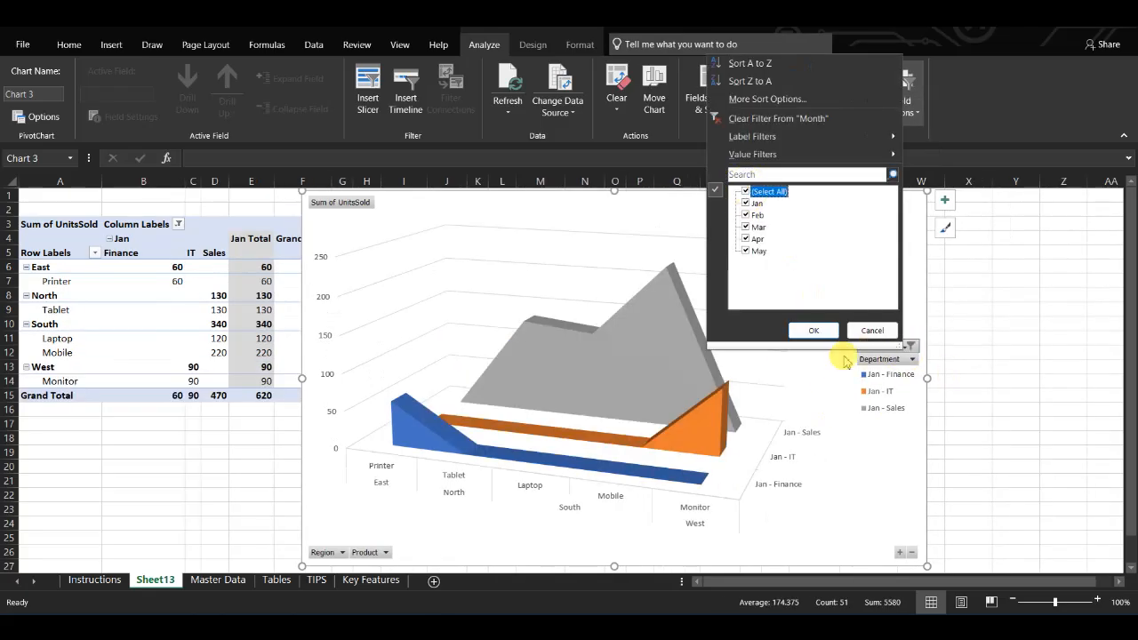
{"action": "left_click", "coordinate": [813, 331]}
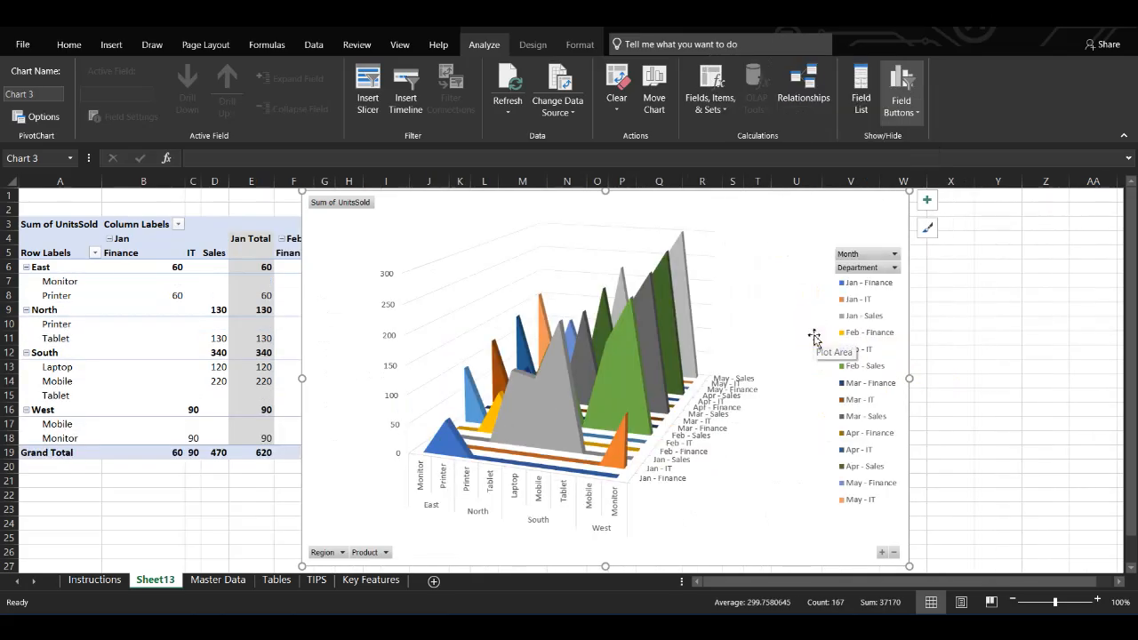